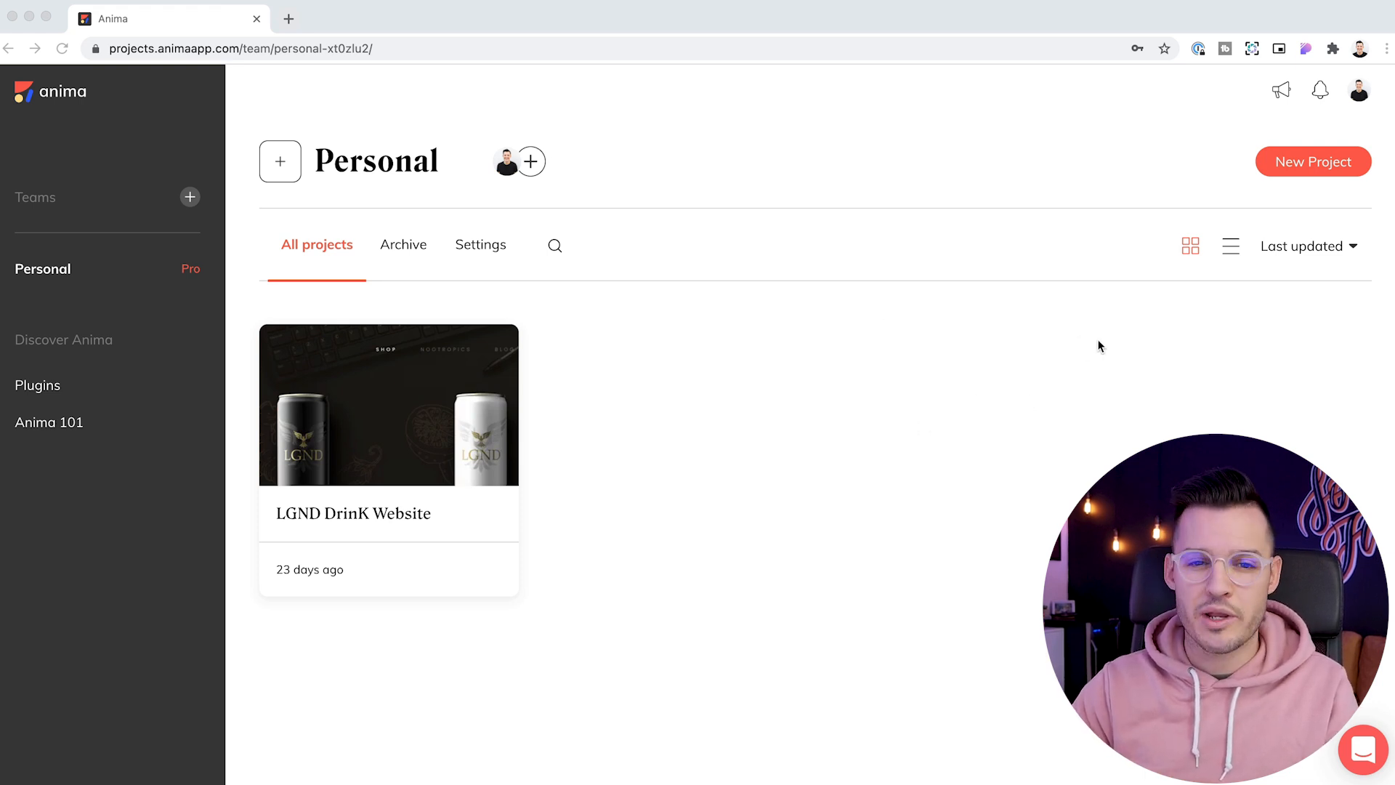
# Open the new project form on the Anima dashboard and close it without entering a name.
pyautogui.click(1308, 161)
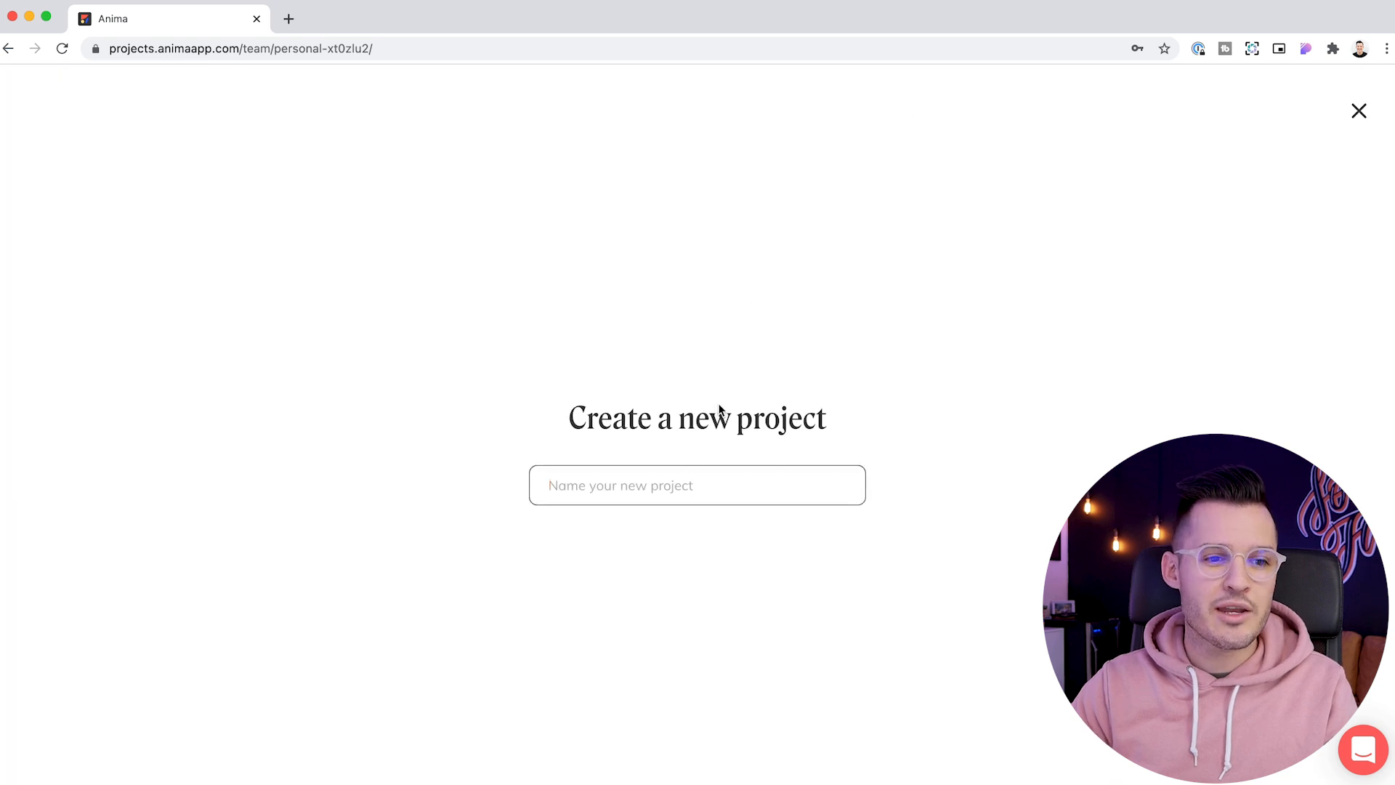
pyautogui.click(1373, 109)
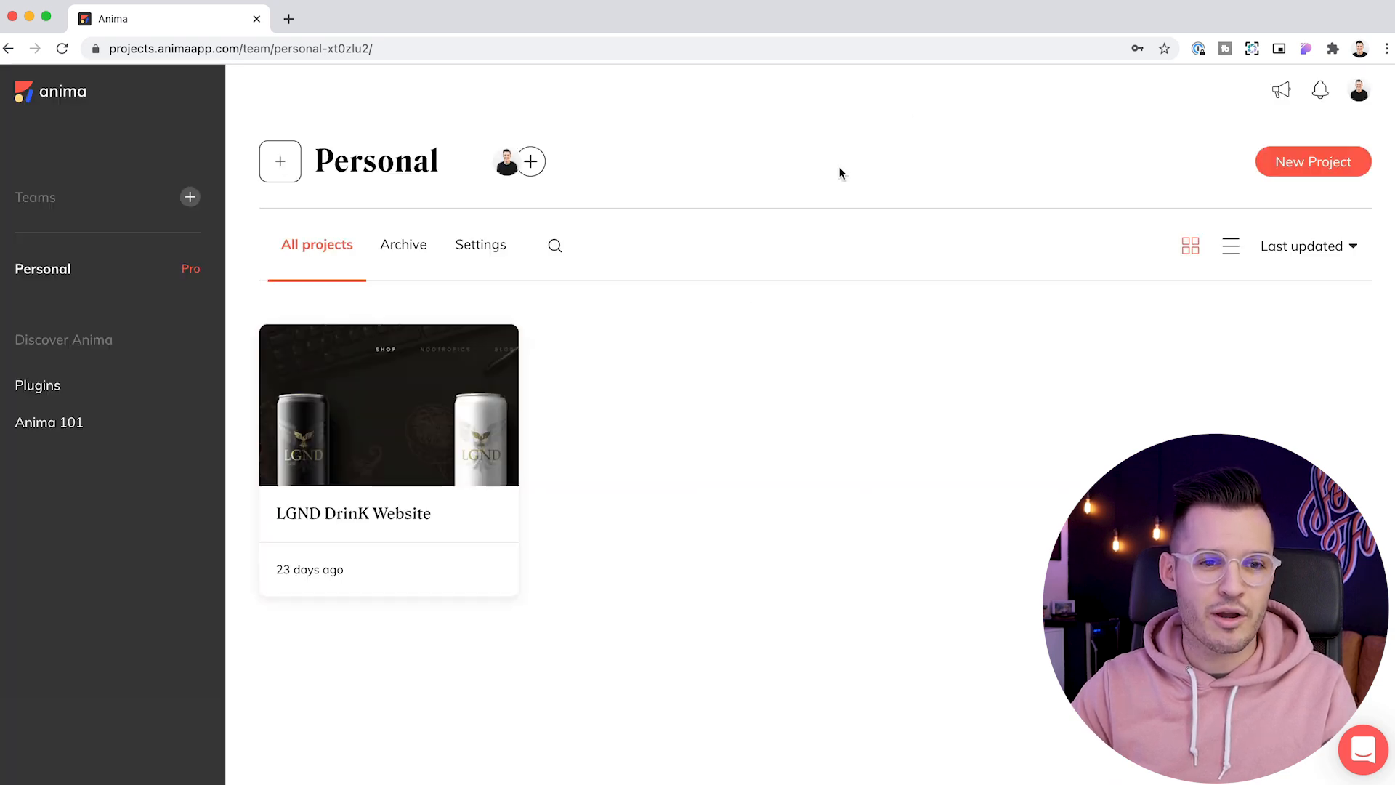
# Switch to Adobe XD, create an Anima project named Cardboard Nerd in the Personal team, and keep it as the selected project.
pyautogui.press('super+Tab')
pyautogui.press('super+Tab')
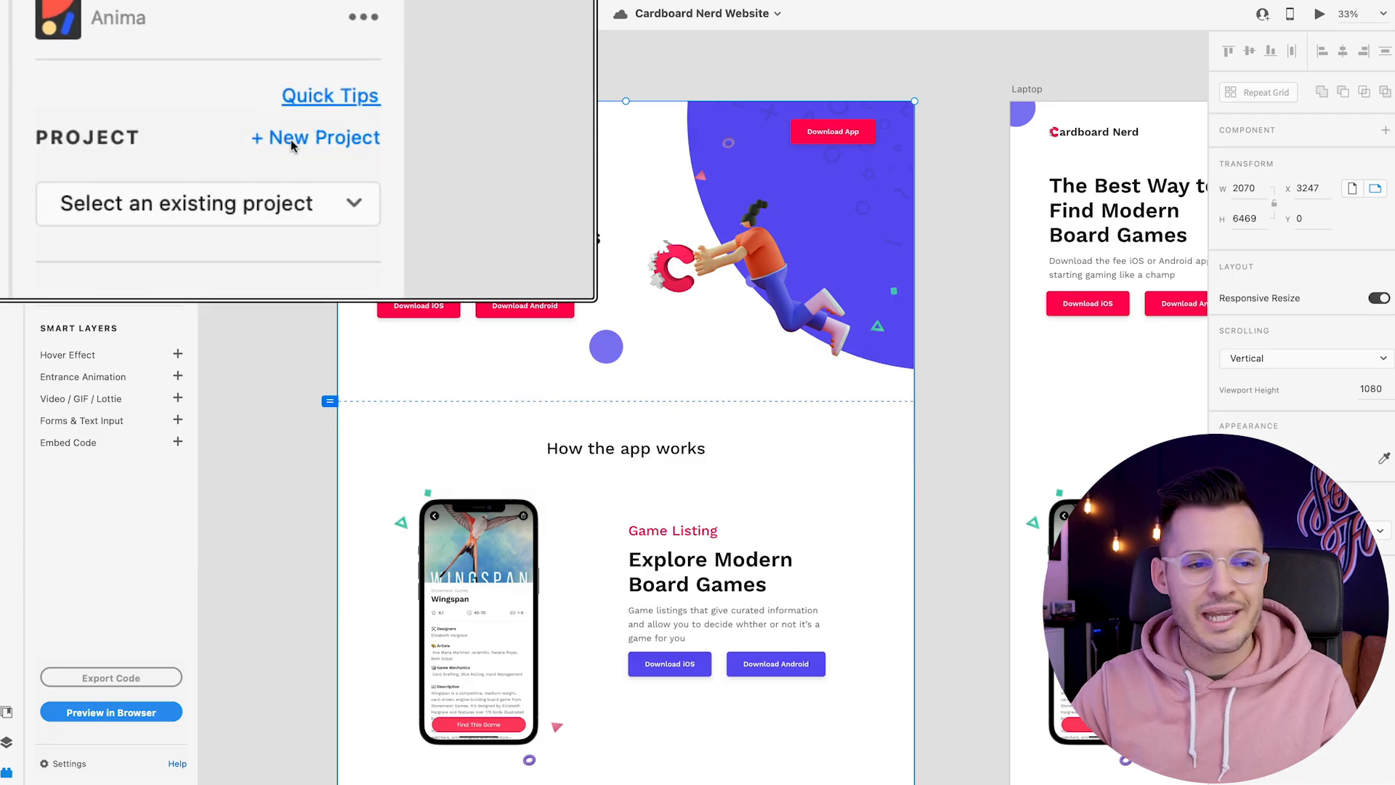
pyautogui.click(290, 139)
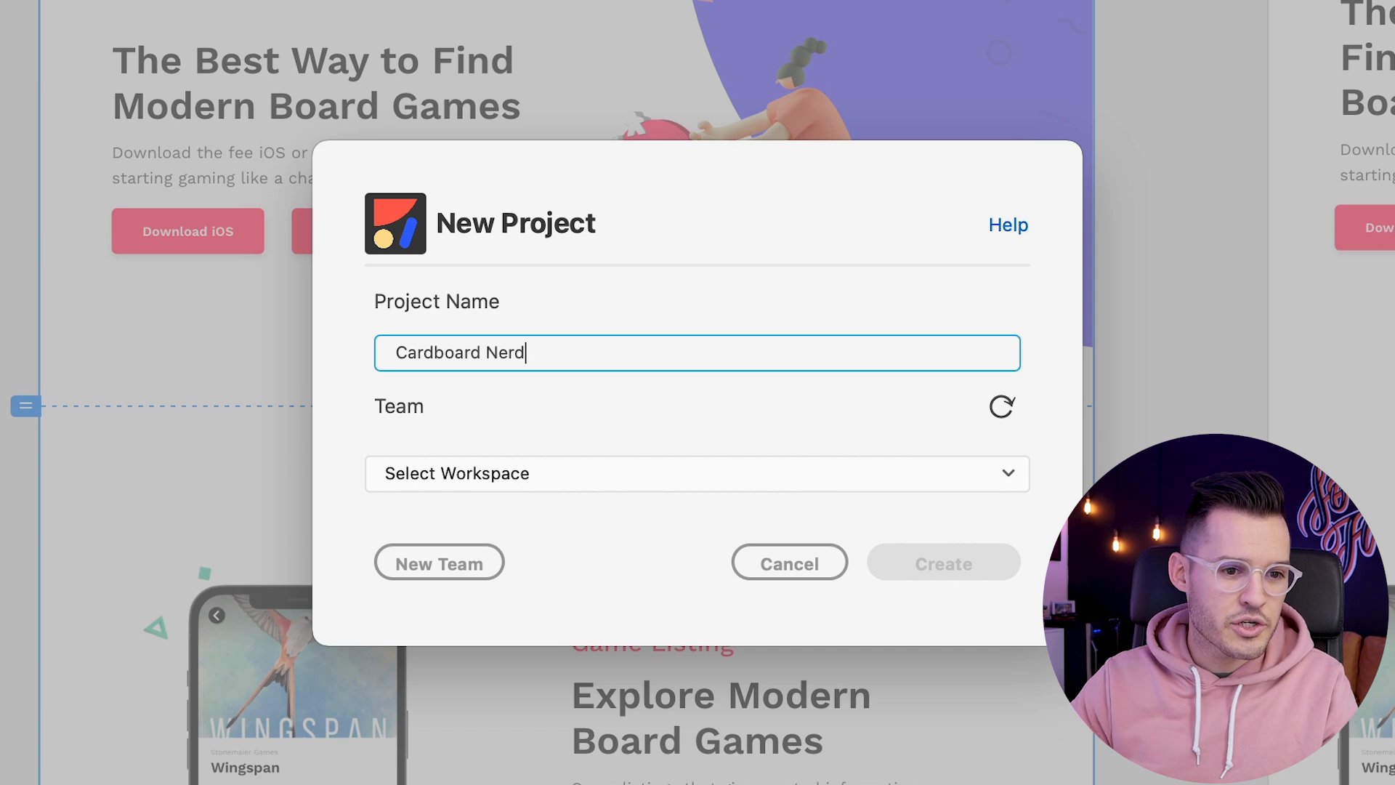
pyautogui.click(596, 465)
pyautogui.click(555, 509)
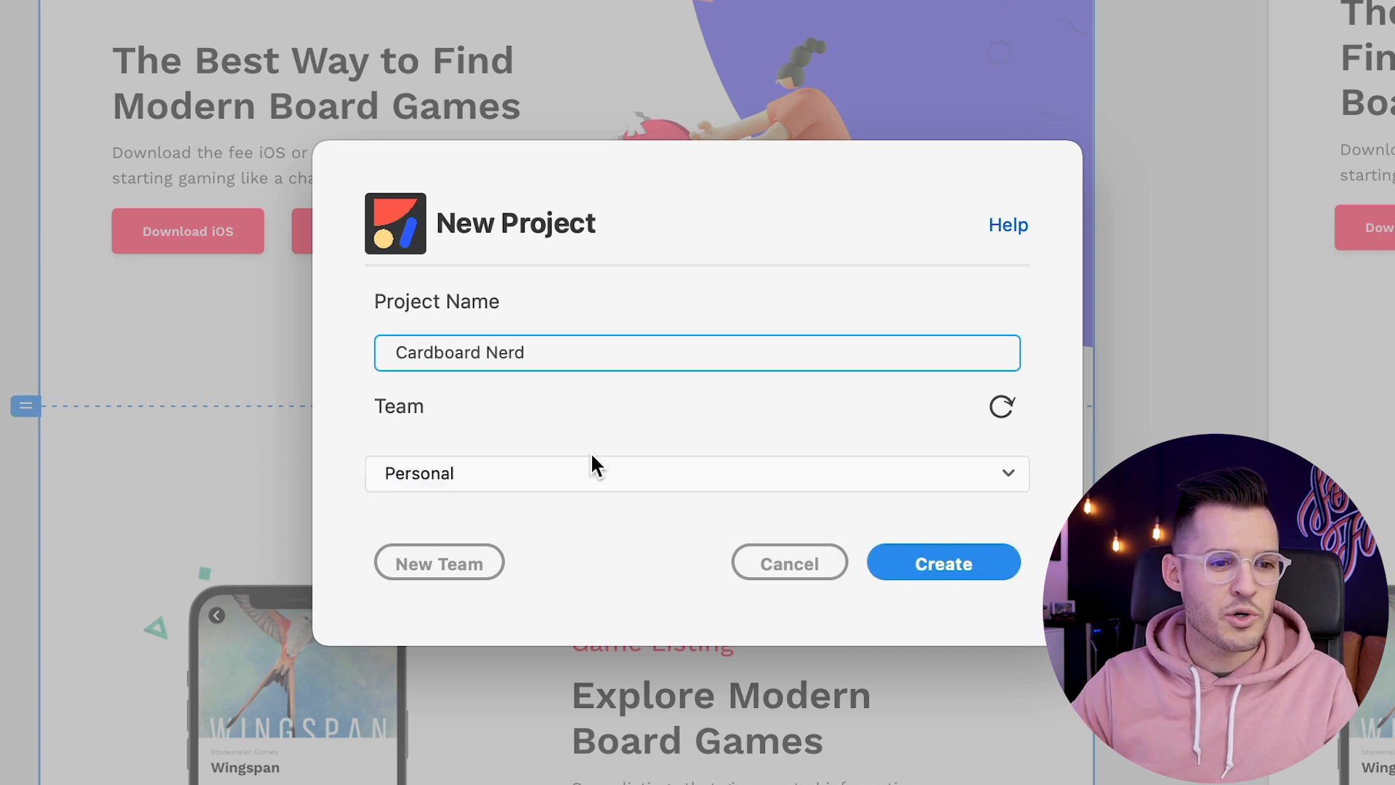
pyautogui.click(953, 573)
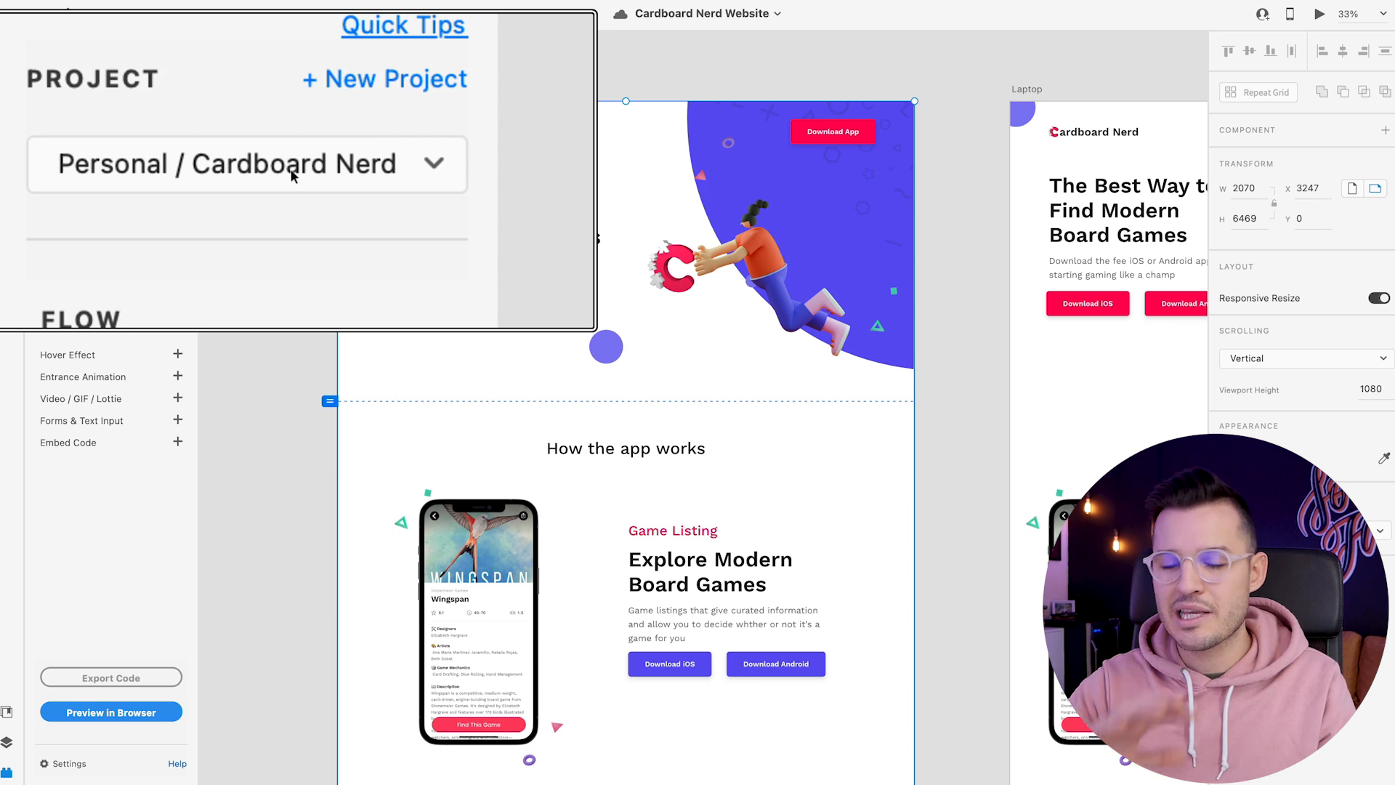
pyautogui.click(292, 171)
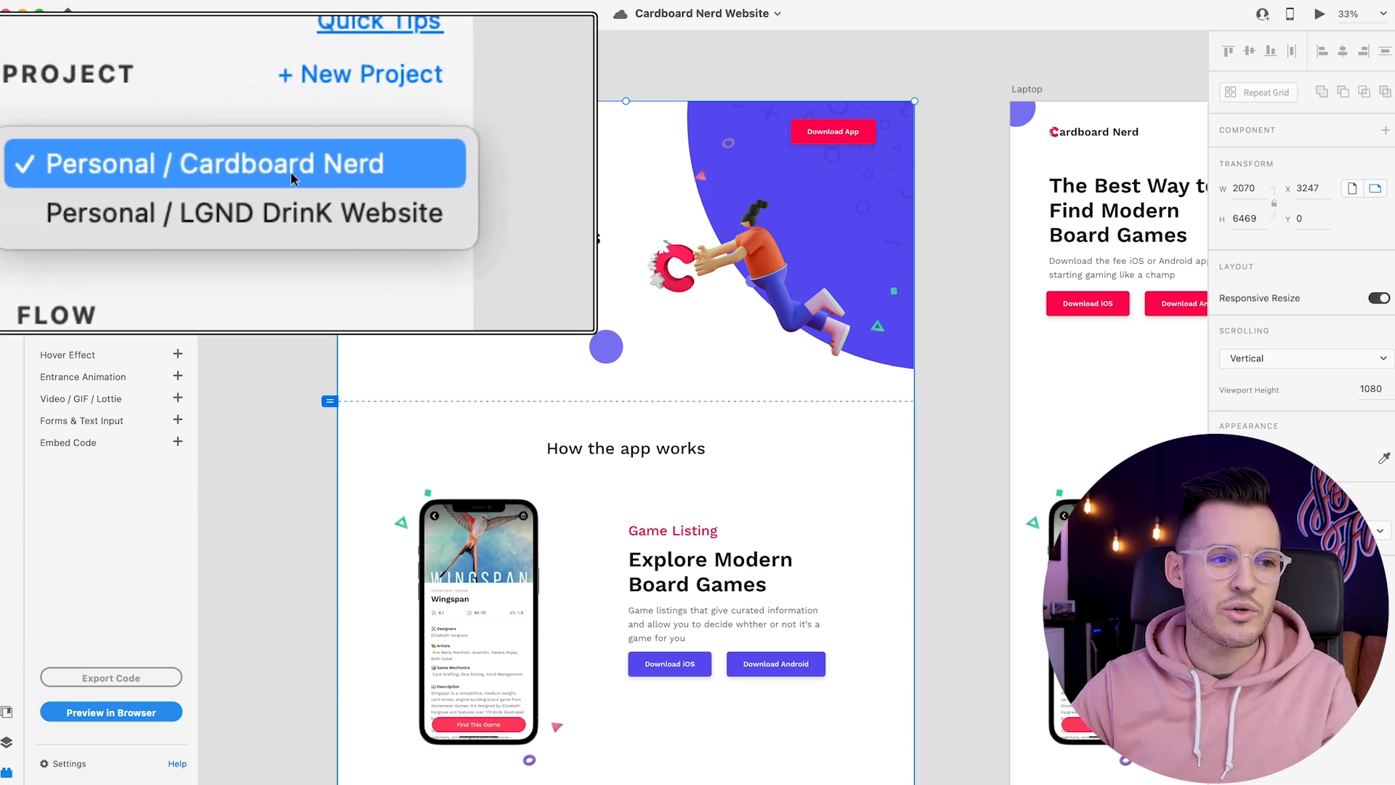
pyautogui.click(290, 172)
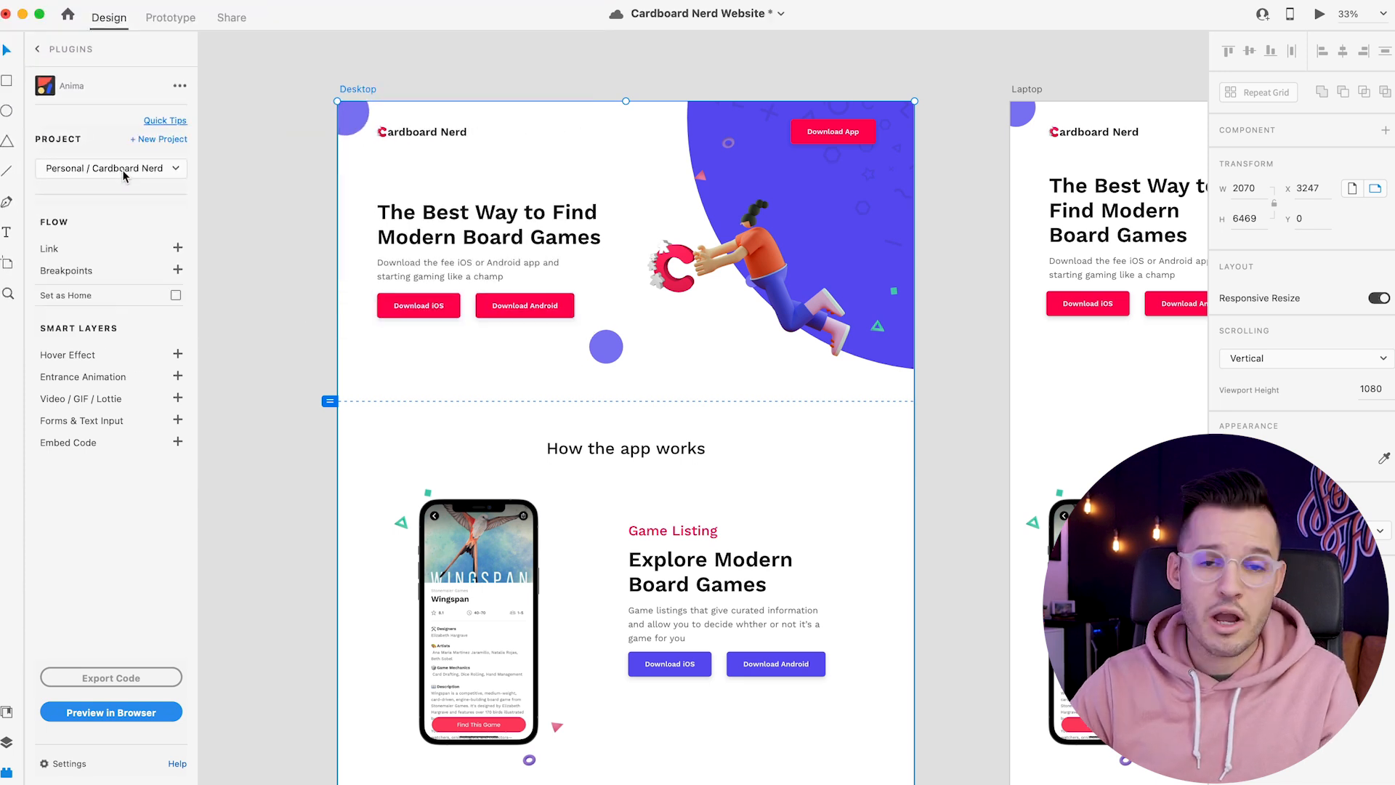
# Select the Desktop artboard and generate an Anima preview of it in the browser.
pyautogui.press('super+Tab')
pyautogui.press('super+Tab')
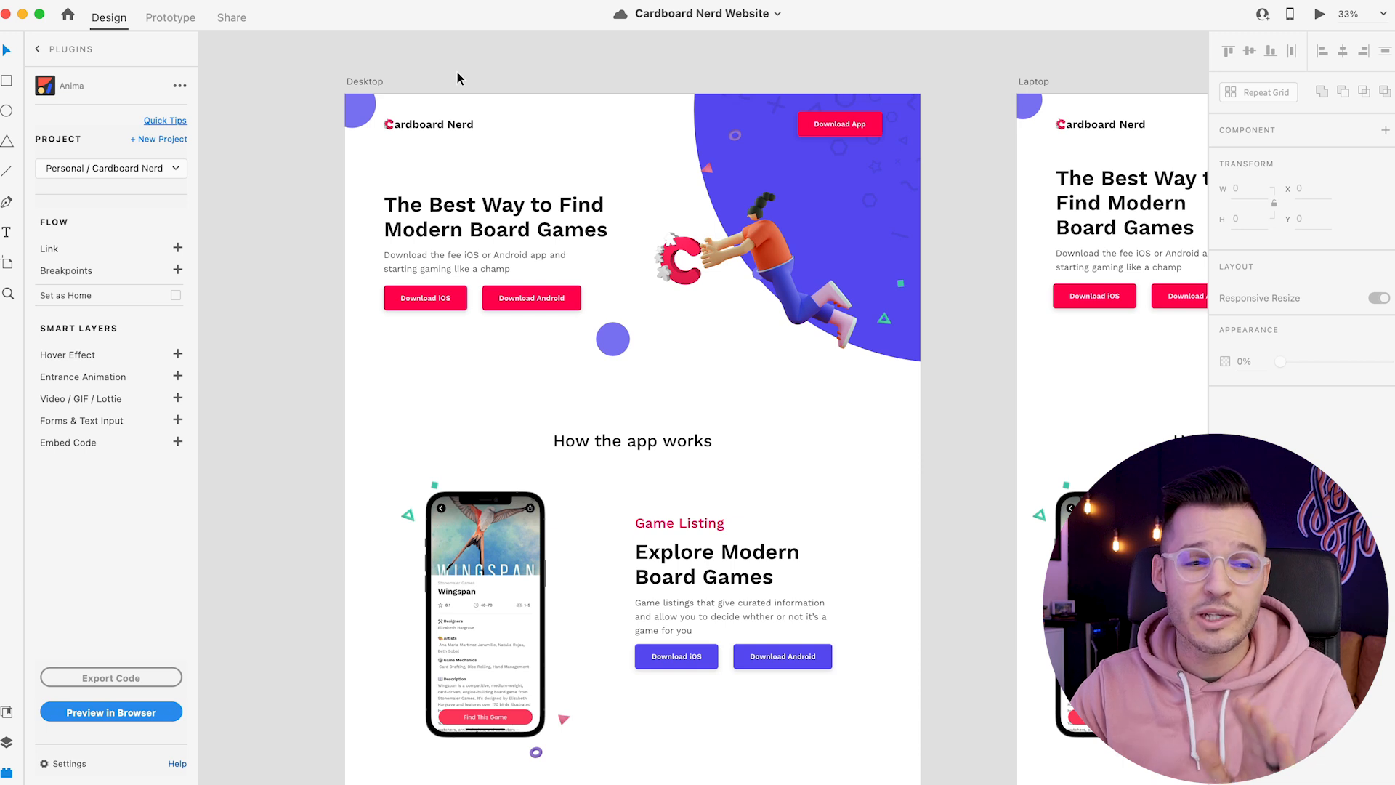
pyautogui.click(356, 76)
pyautogui.moveTo(334, 64); pyautogui.dragTo(424, 46)
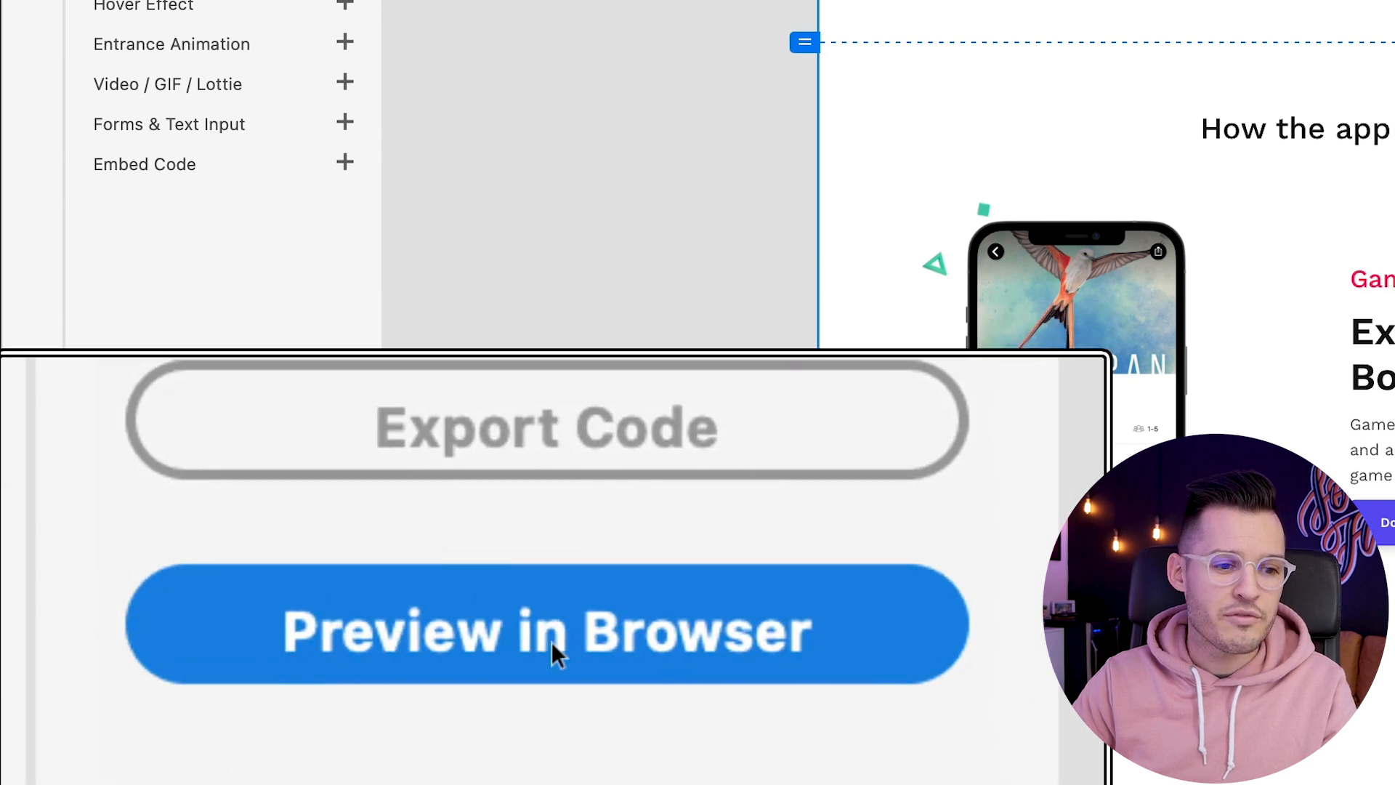
pyautogui.click(552, 642)
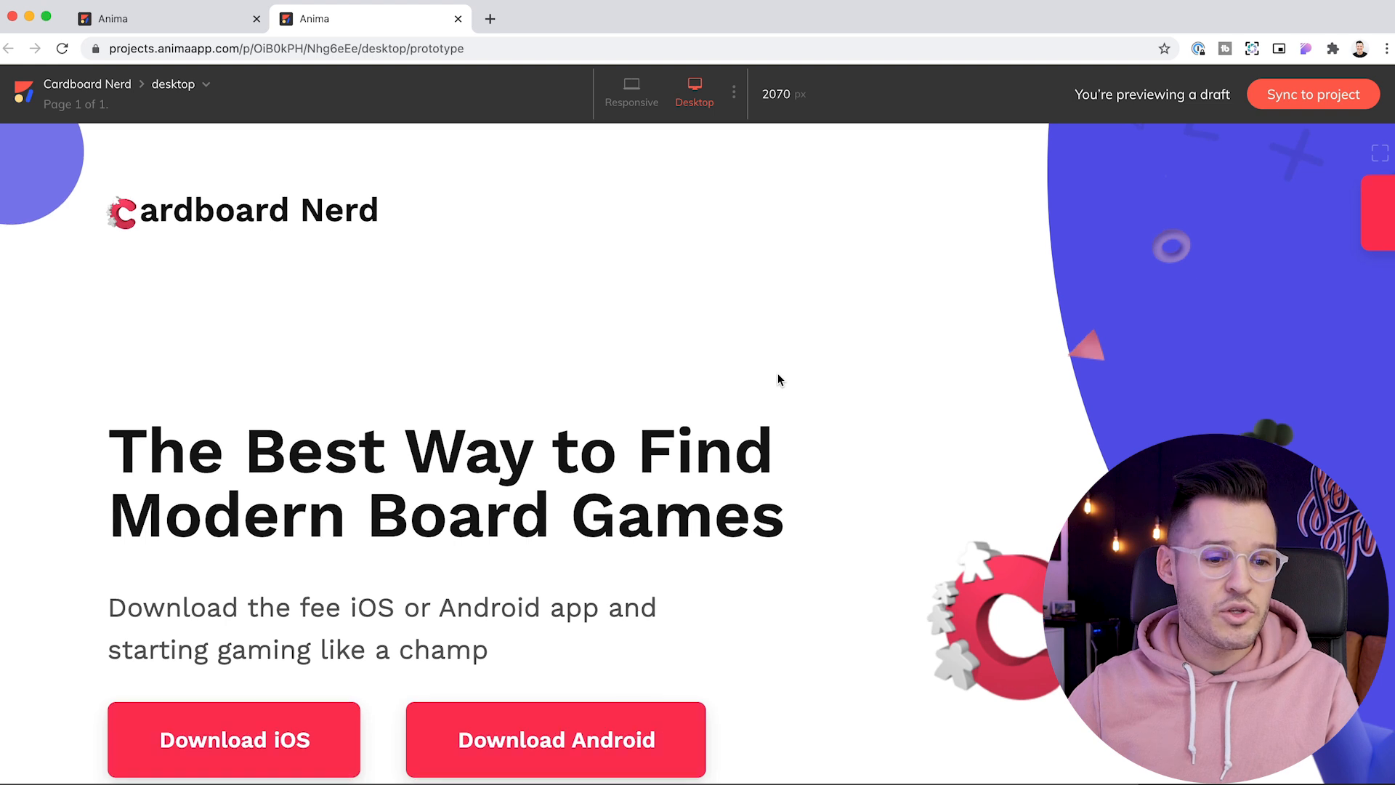
# Look through the Desktop prototype from top to bottom, and check its header in responsive mode.
pyautogui.scroll(-10, 775, 377)
pyautogui.scroll(-5, 752, 402)
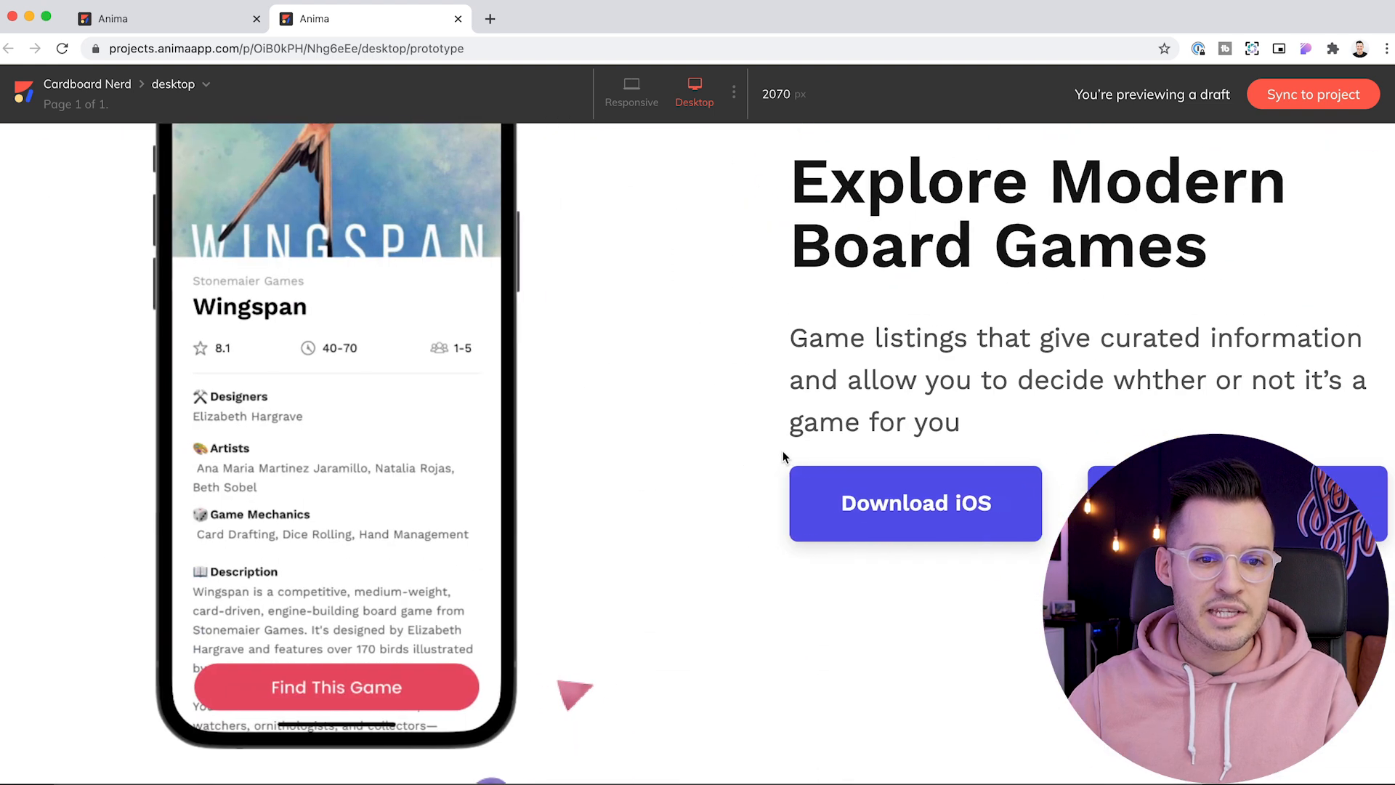
pyautogui.moveTo(806, 226); pyautogui.dragTo(902, 206)
pyautogui.click(581, 280)
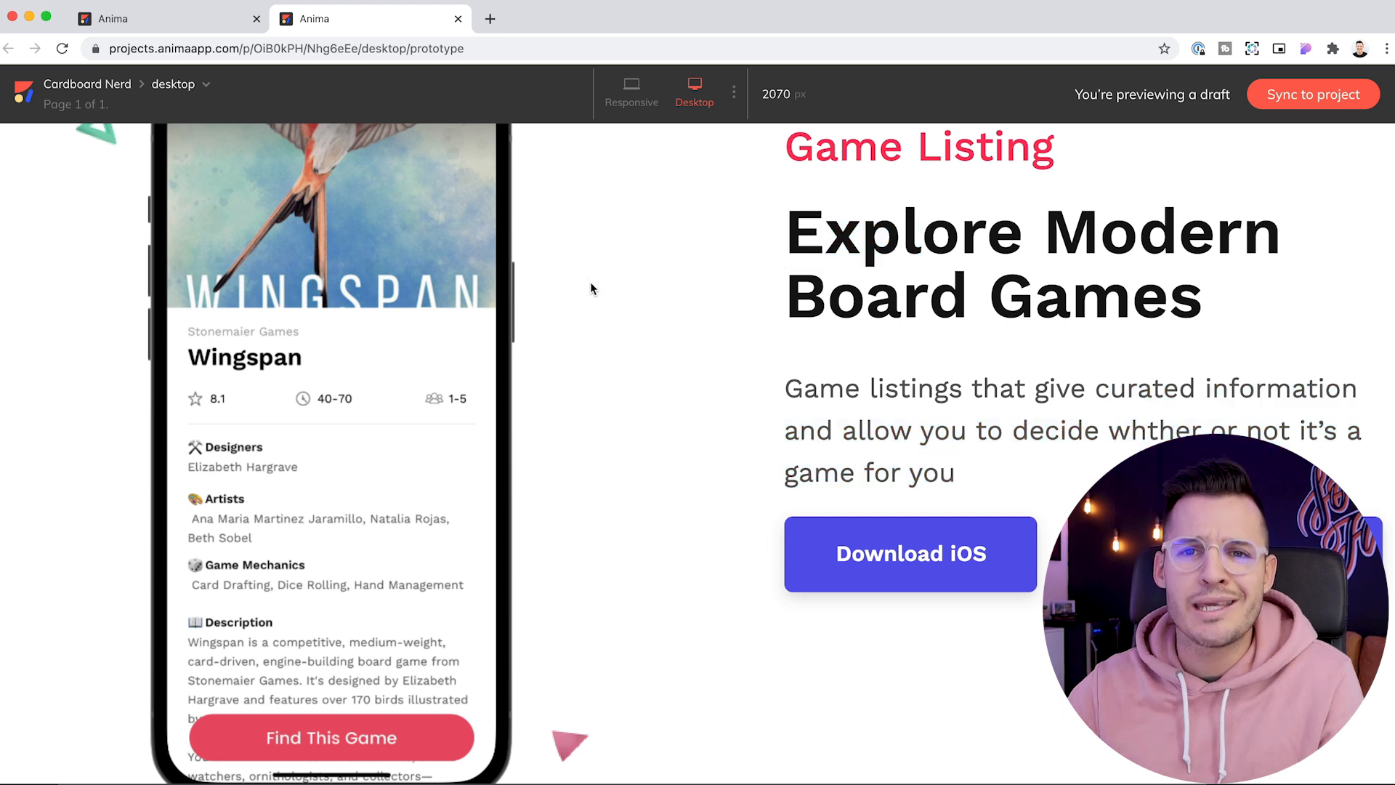
pyautogui.scroll(-12, 596, 293)
pyautogui.scroll(15, 682, 358)
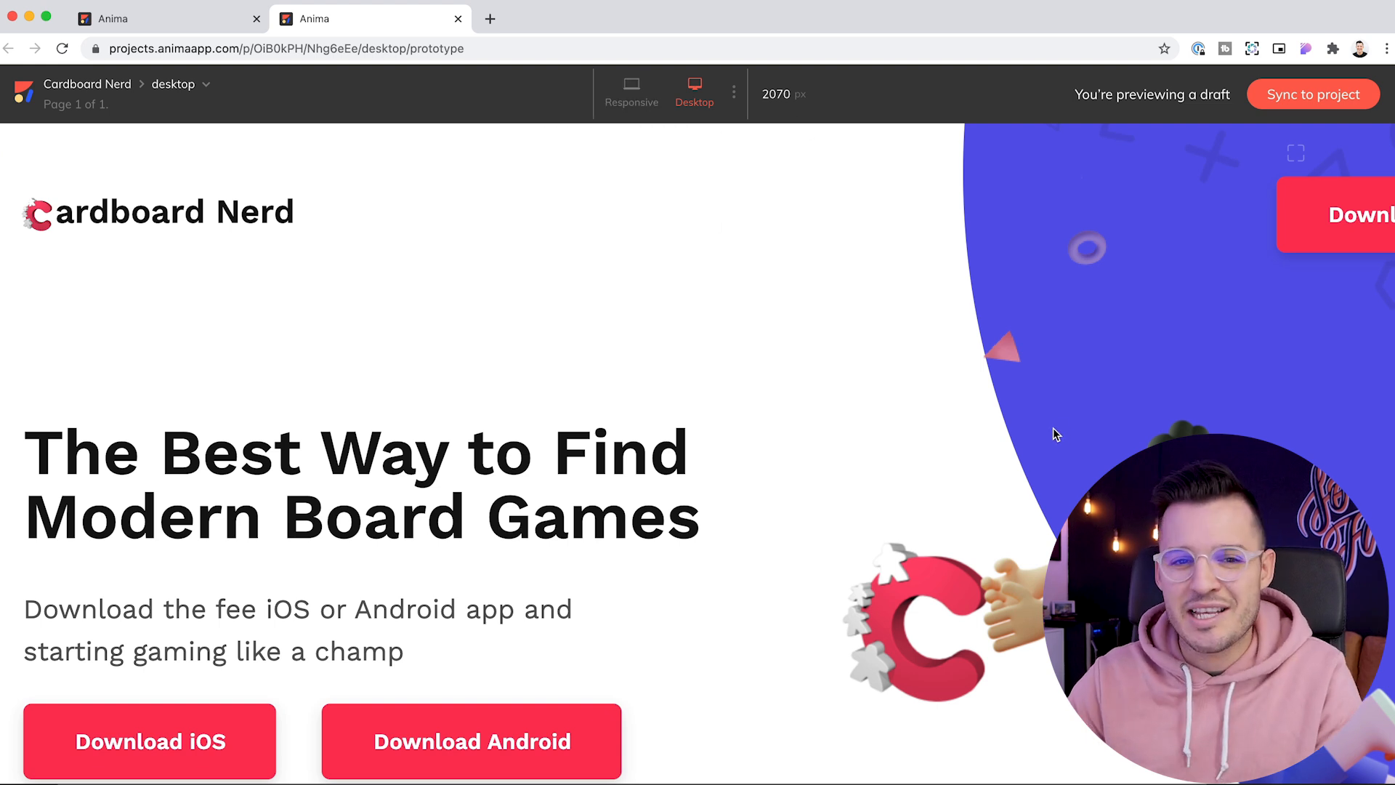
pyautogui.click(631, 102)
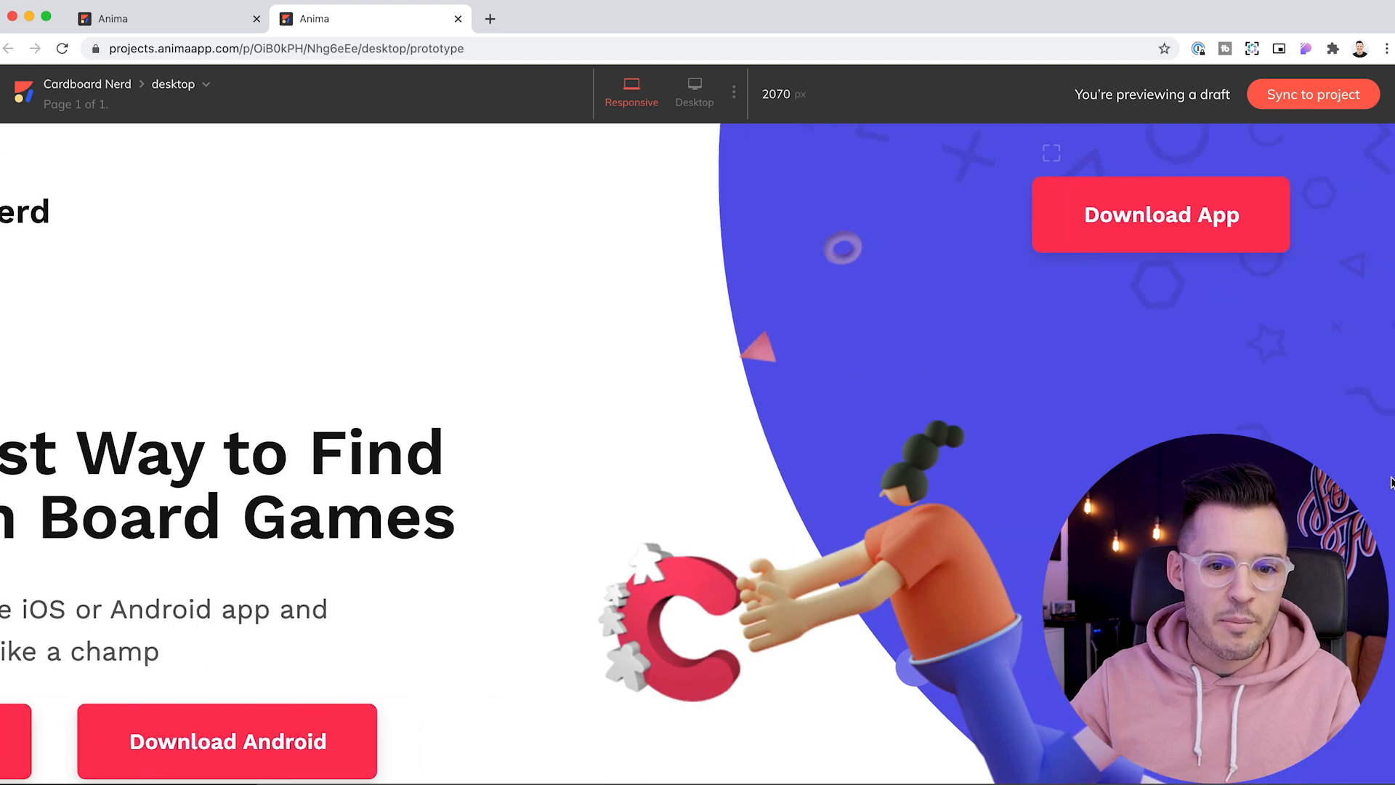
pyautogui.hscroll(-5, 619, 224)
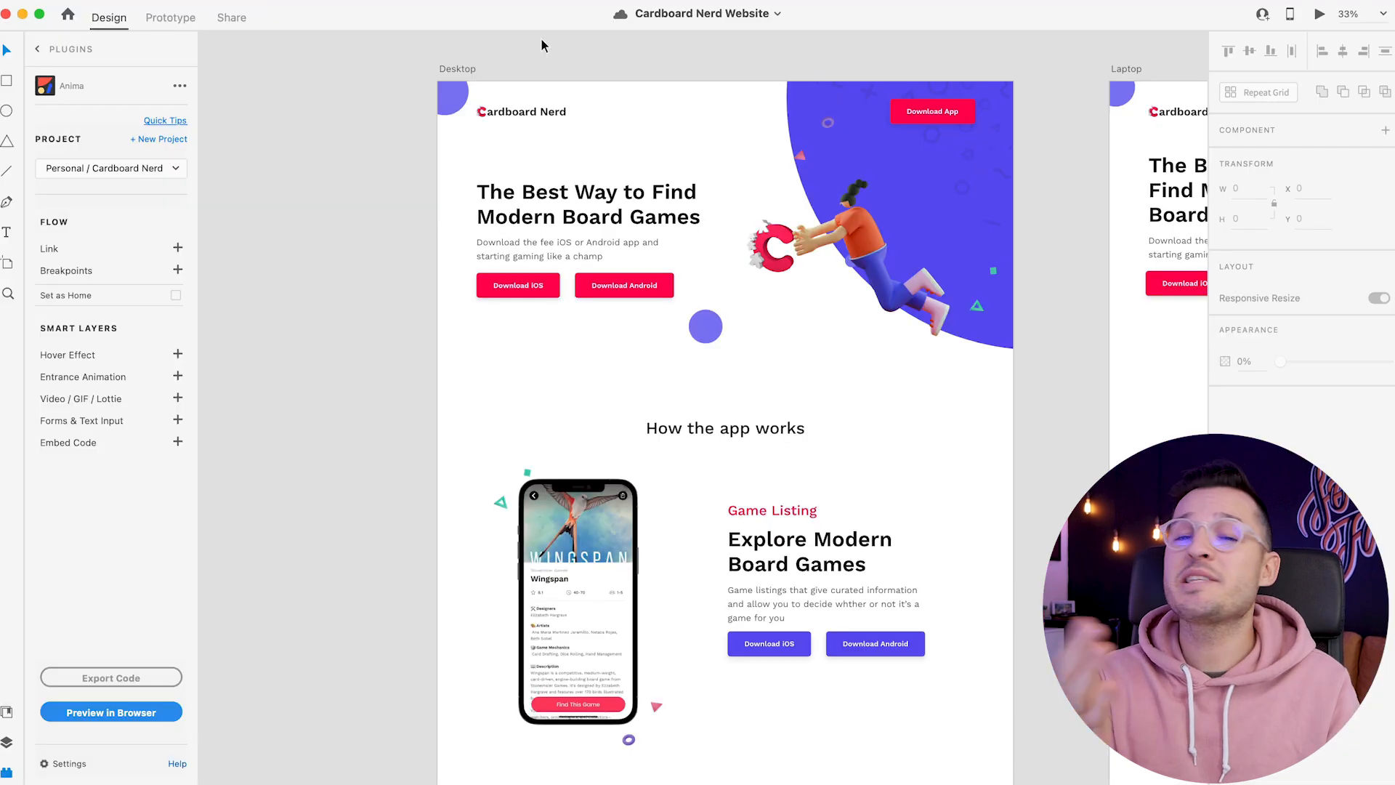
# In Adobe XD, select the Phone, Tablet Small, Tablet Large, Laptop and Desktop artboards and link them as Anima breakpoints.
pyautogui.click(469, 69)
pyautogui.press('super+y')
pyautogui.press('super+a')
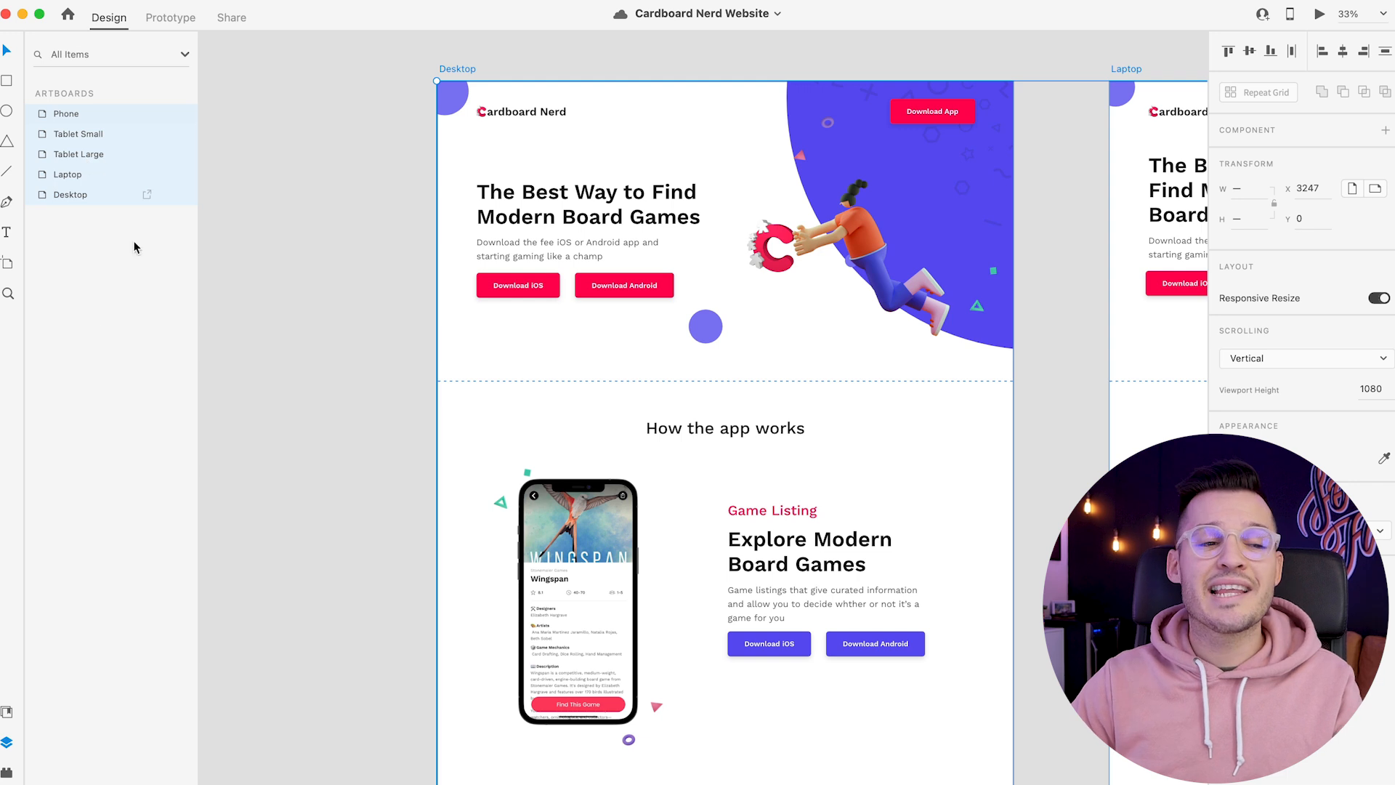
pyautogui.press('super+alt+y')
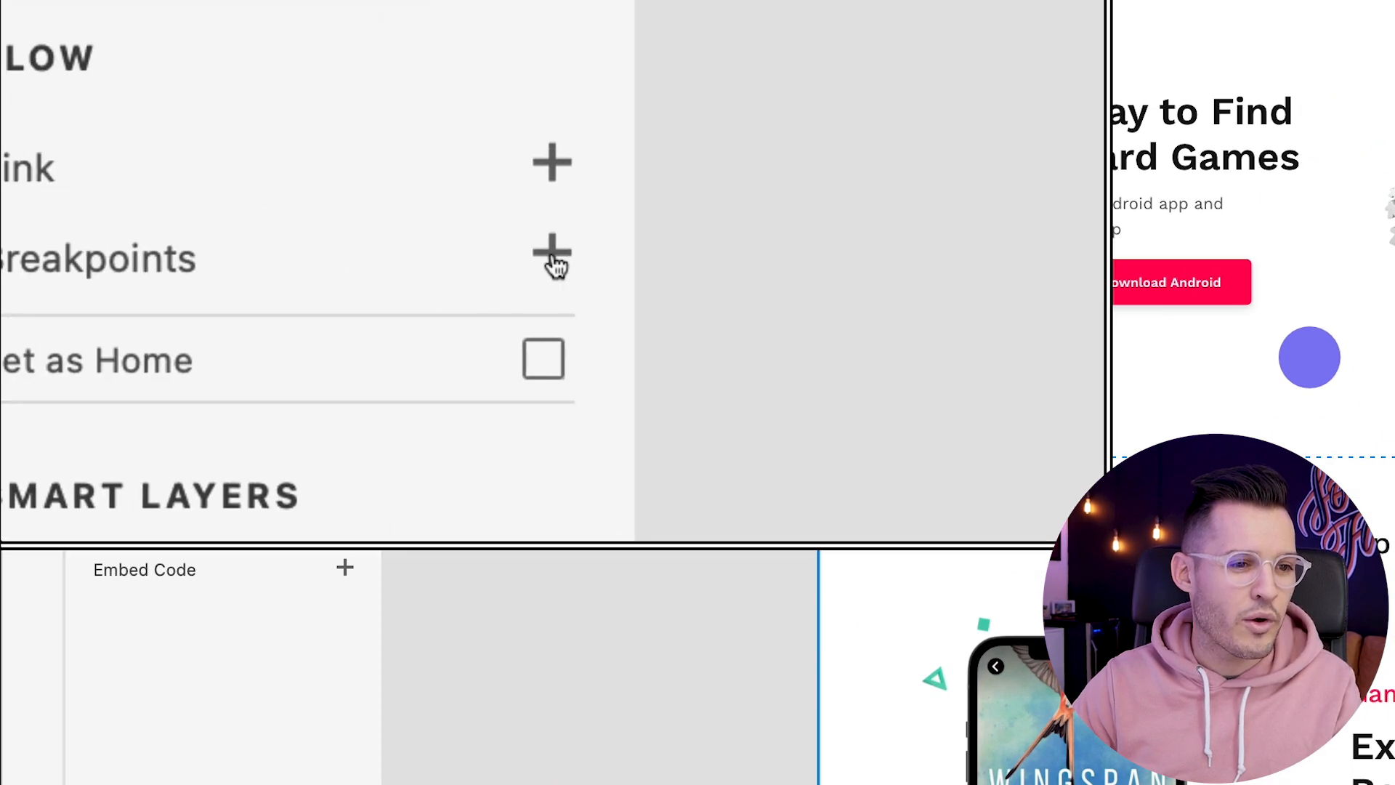
pyautogui.click(553, 255)
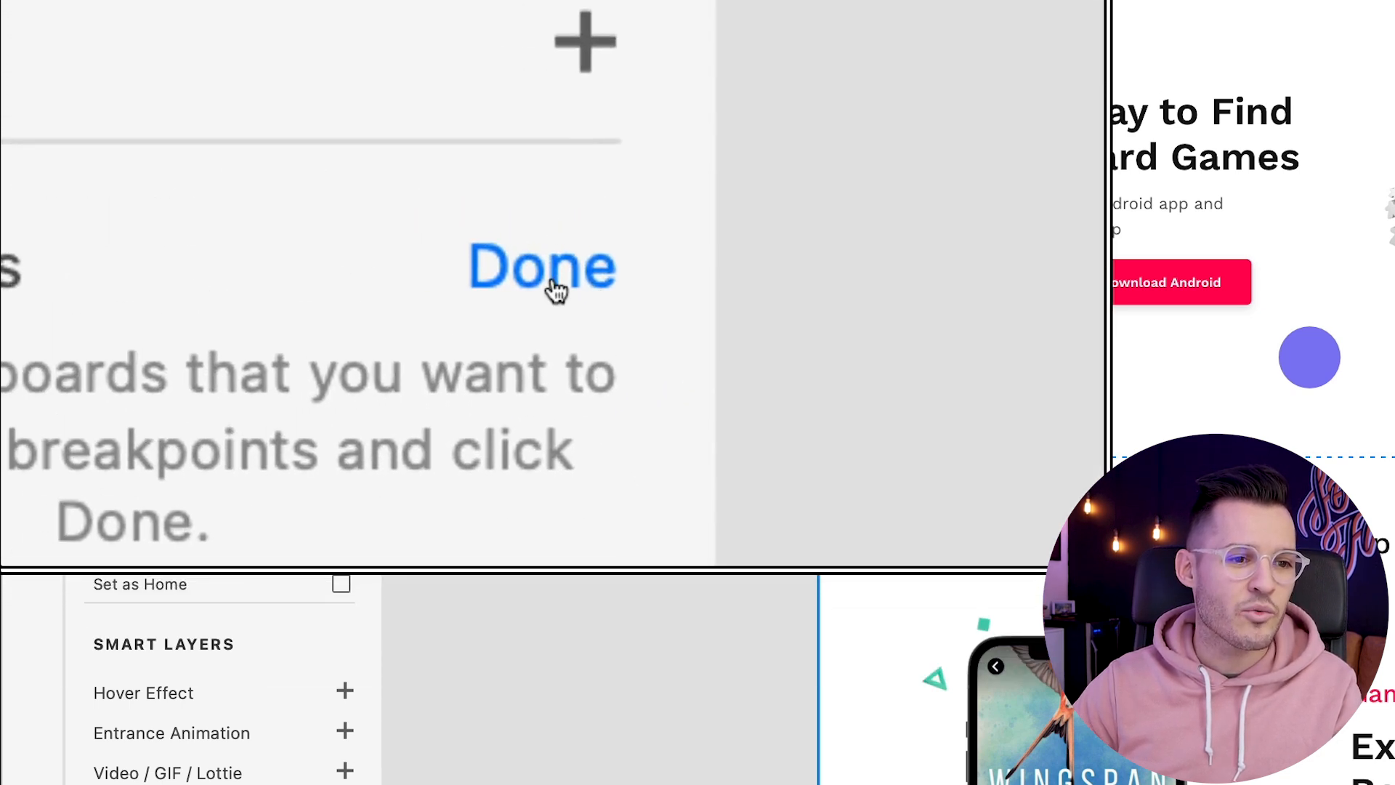
pyautogui.click(553, 285)
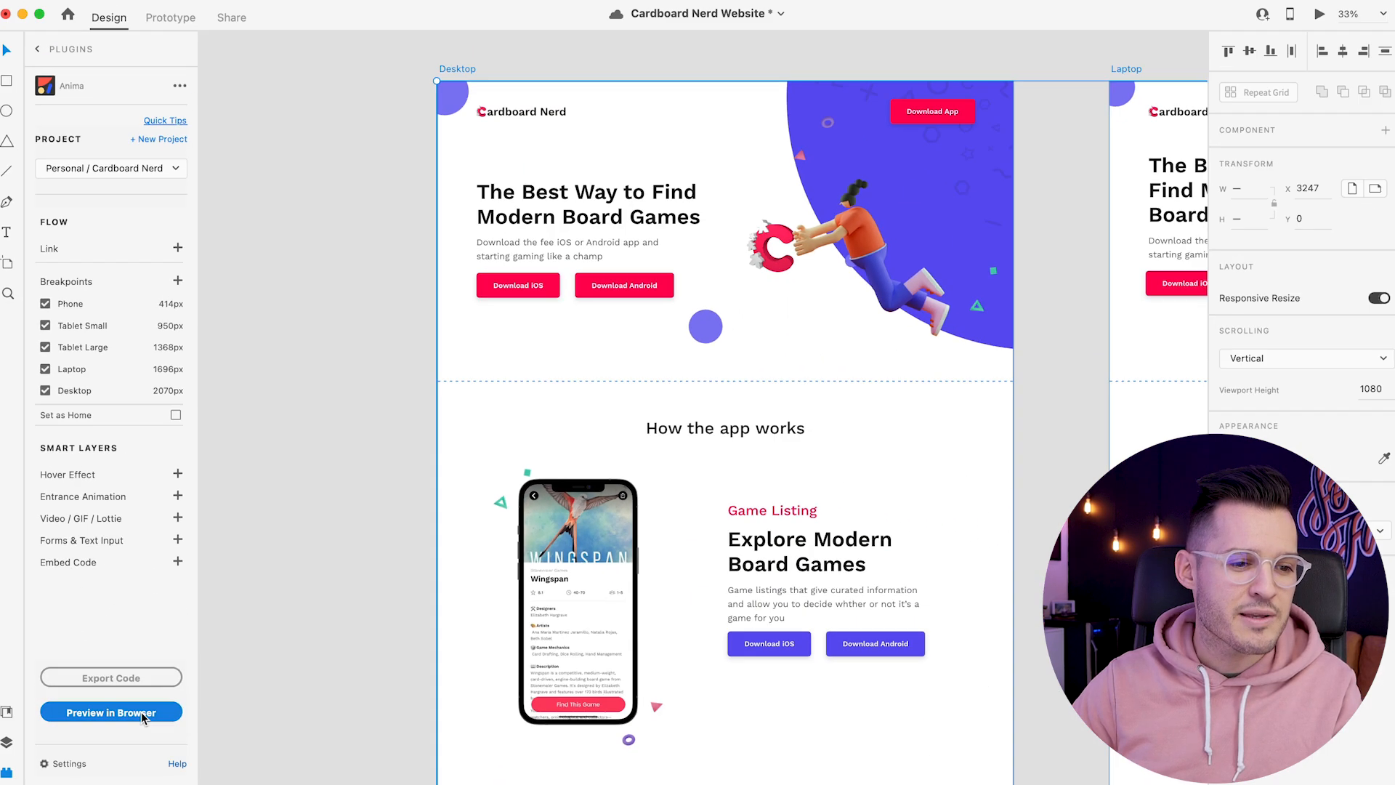
# Generate a browser preview of the linked artboards, open the draft, and show the desktop page in responsive mode.
pyautogui.click(138, 711)
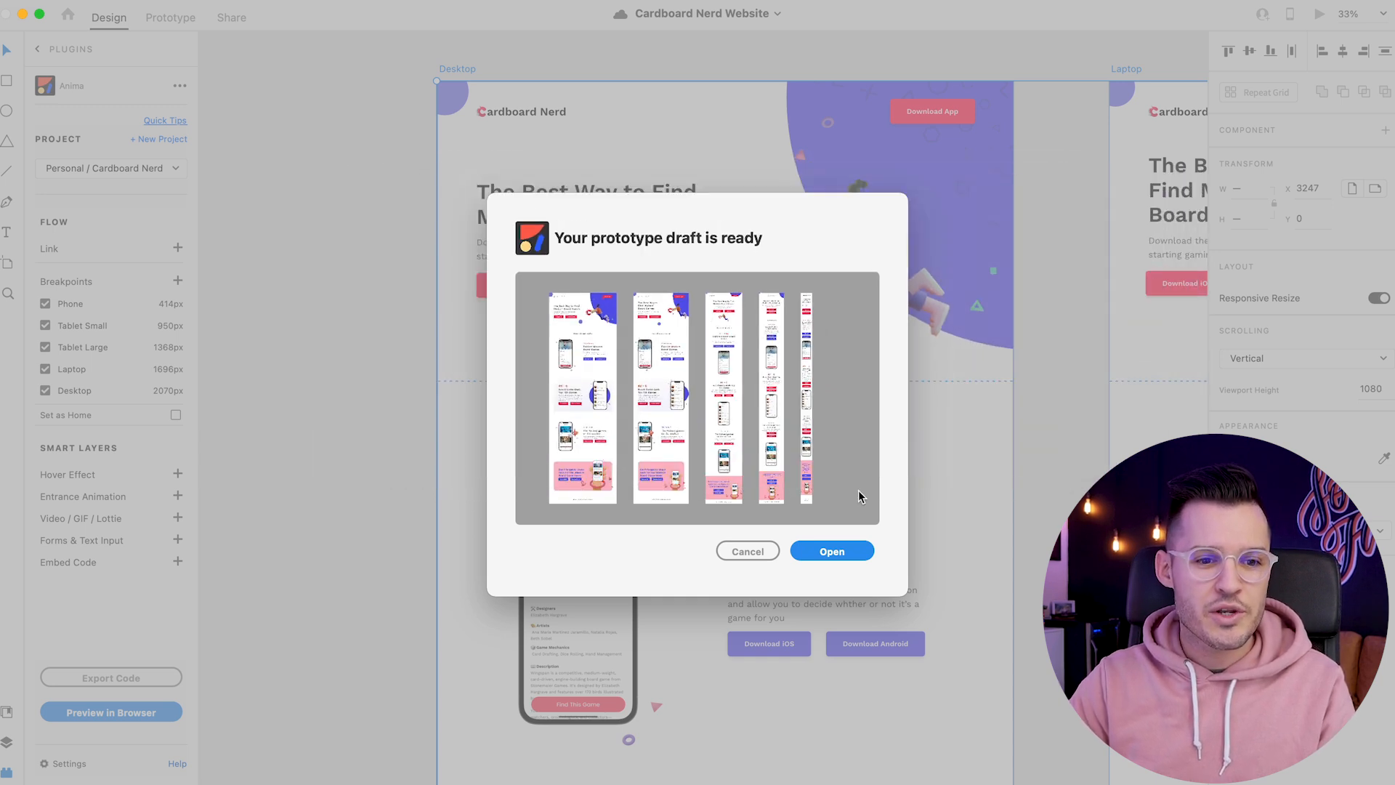
pyautogui.click(832, 552)
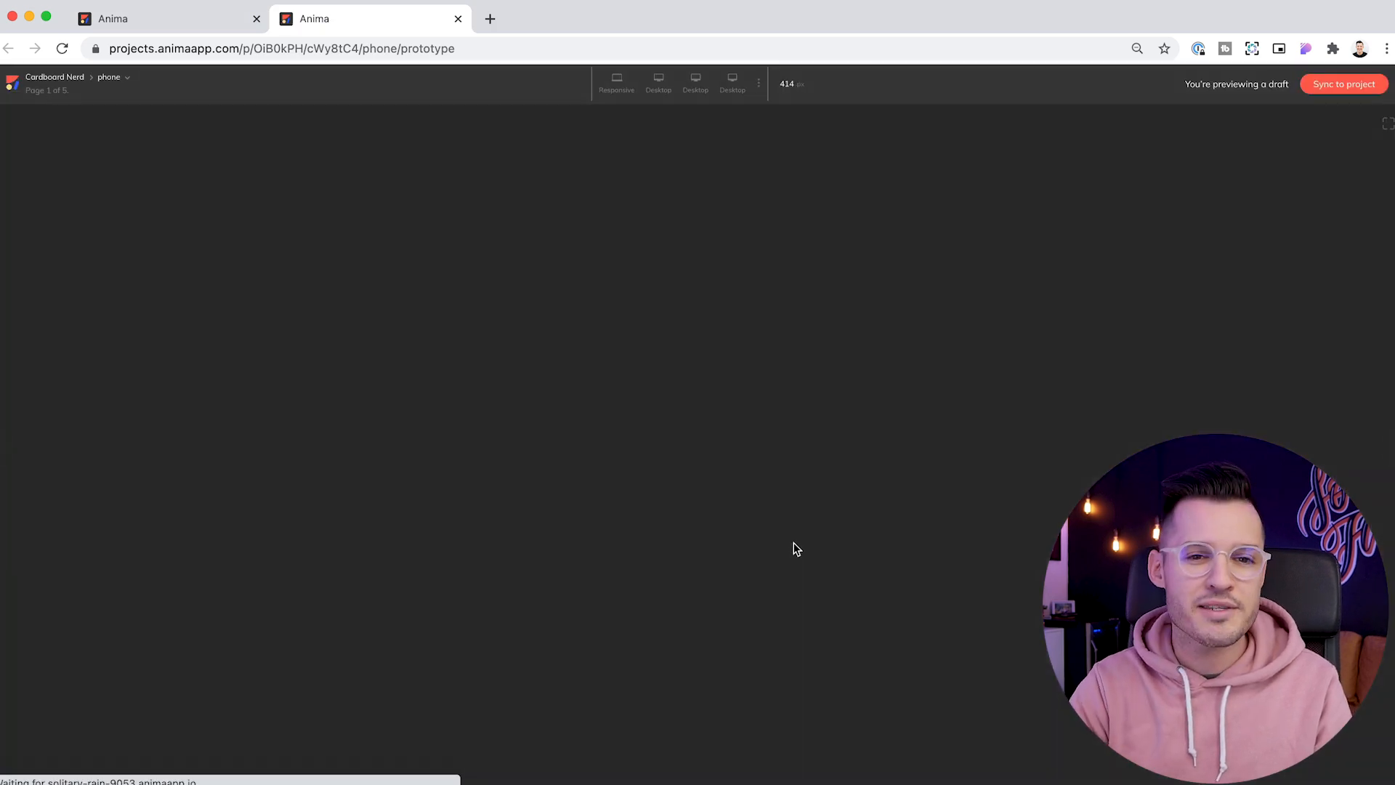
pyautogui.click(658, 86)
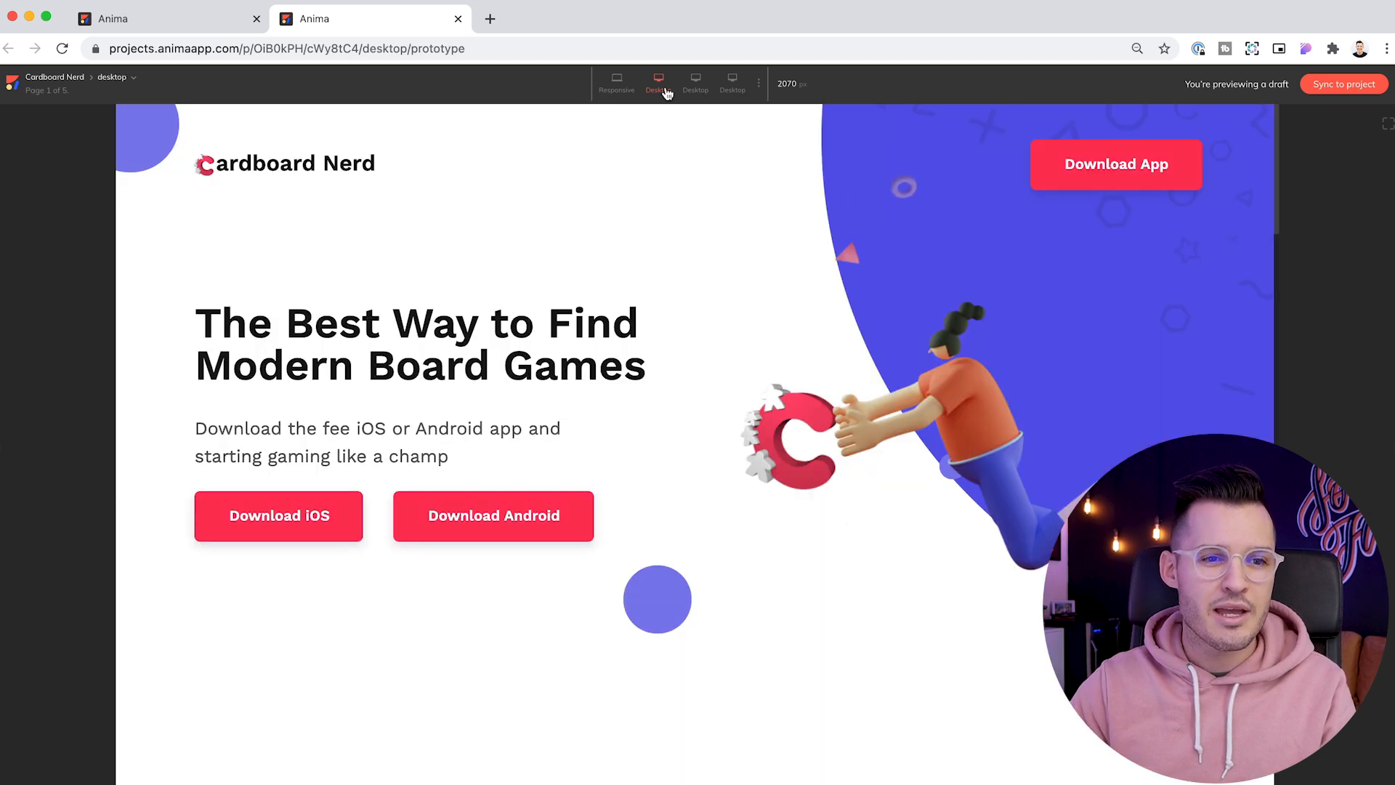
pyautogui.click(617, 84)
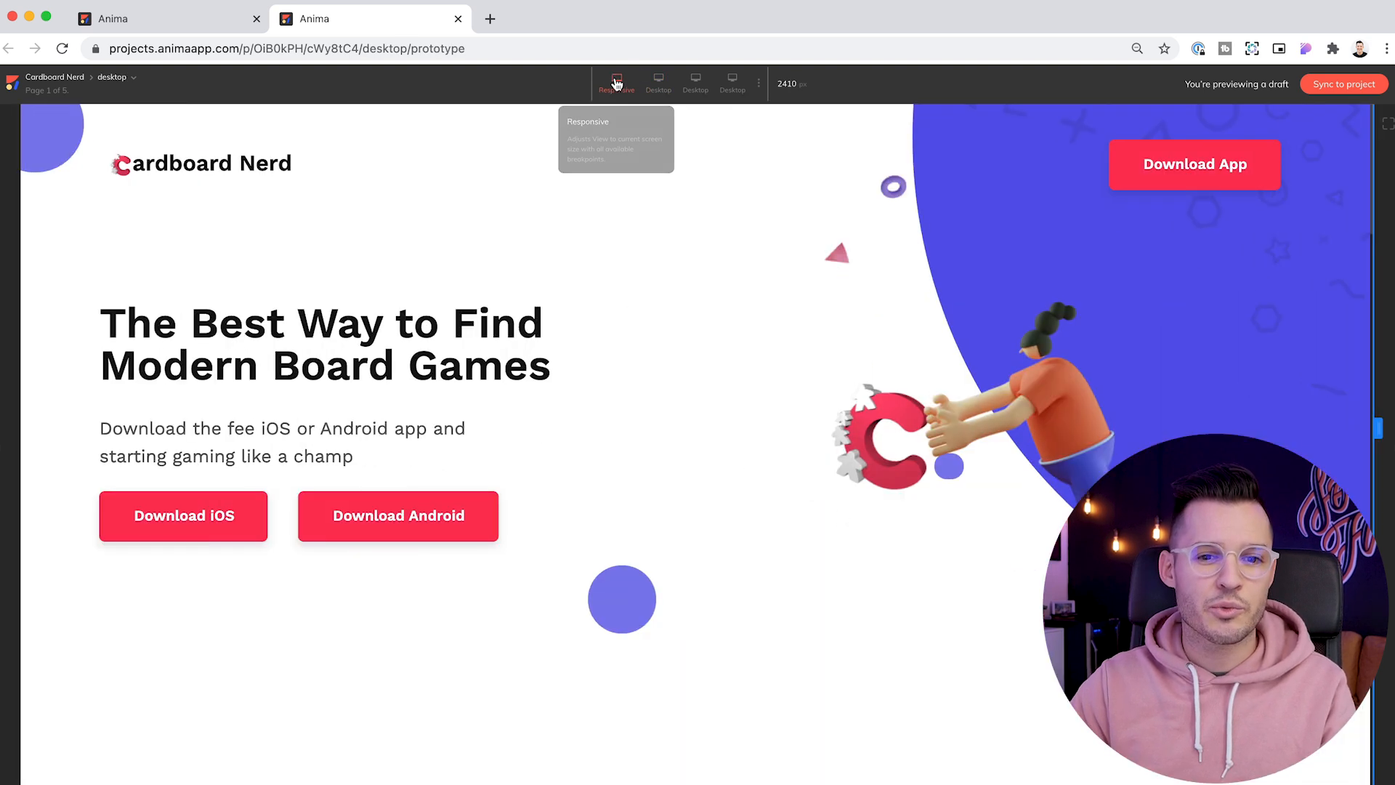
# Narrow the responsive preview and widen it again to check how the layout changes across the breakpoints.
pyautogui.moveTo(1379, 428); pyautogui.dragTo(1339, 431)
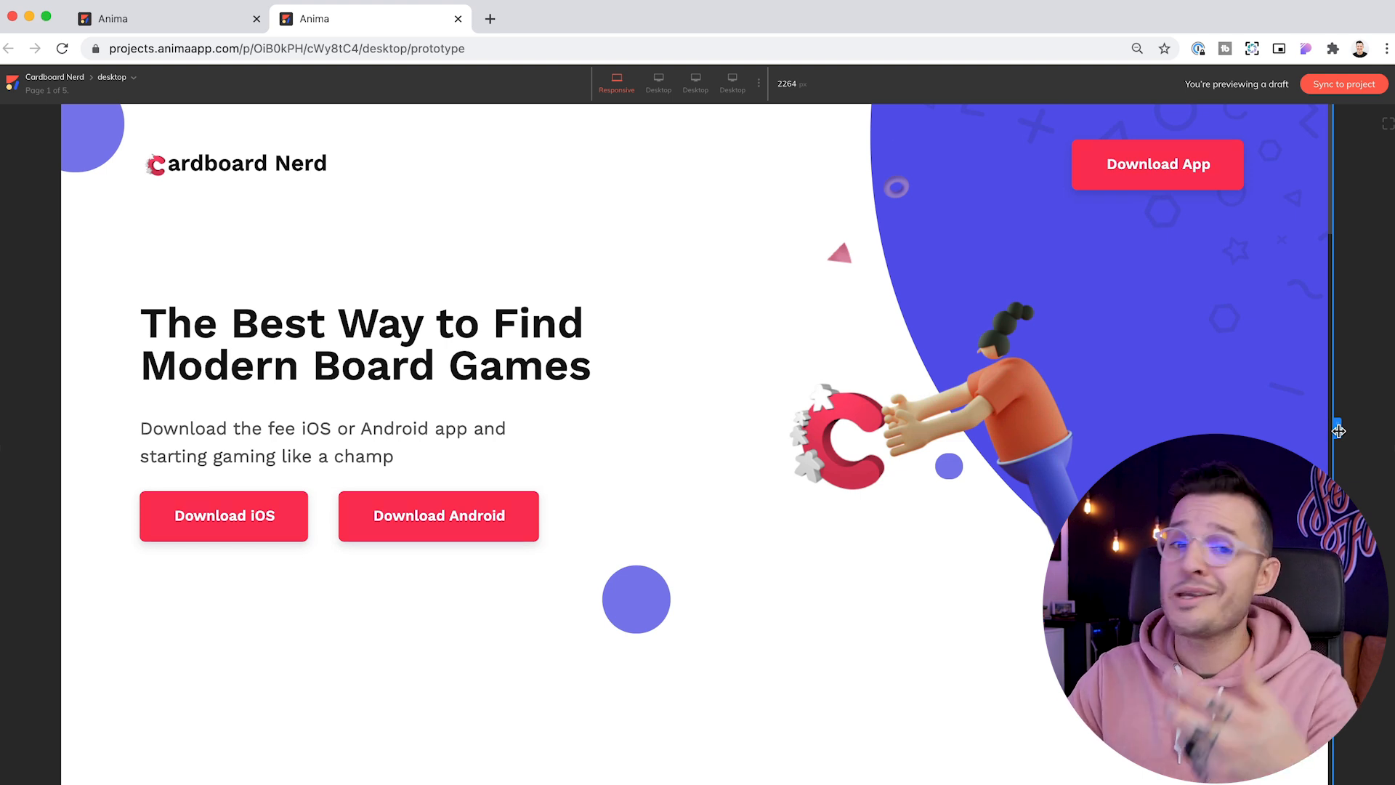
pyautogui.moveTo(1339, 431); pyautogui.dragTo(874, 443)
pyautogui.moveTo(848, 445); pyautogui.dragTo(1373, 291)
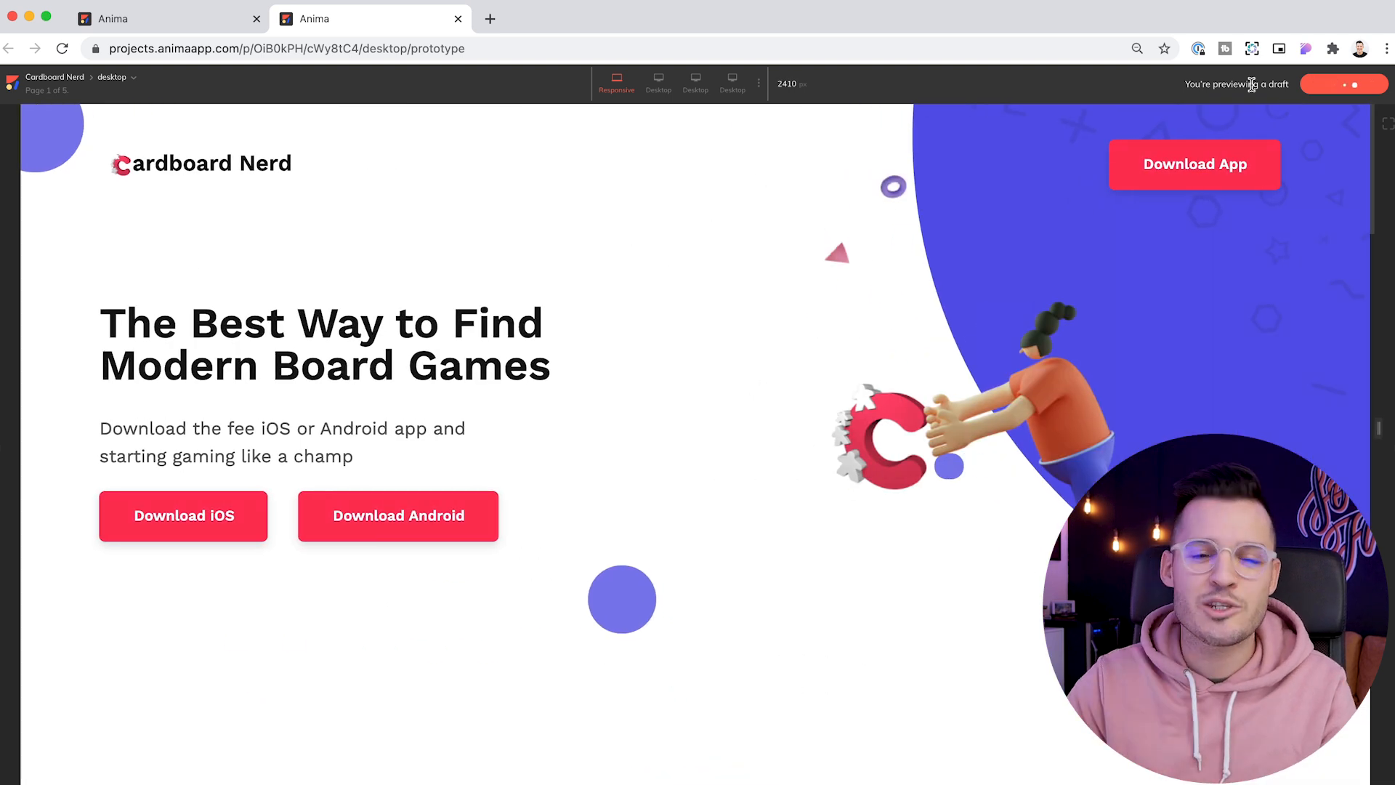
# Sync the previewed draft to the Anima project, and dismiss the prototype draft dialog in Adobe XD.
pyautogui.click(1321, 90)
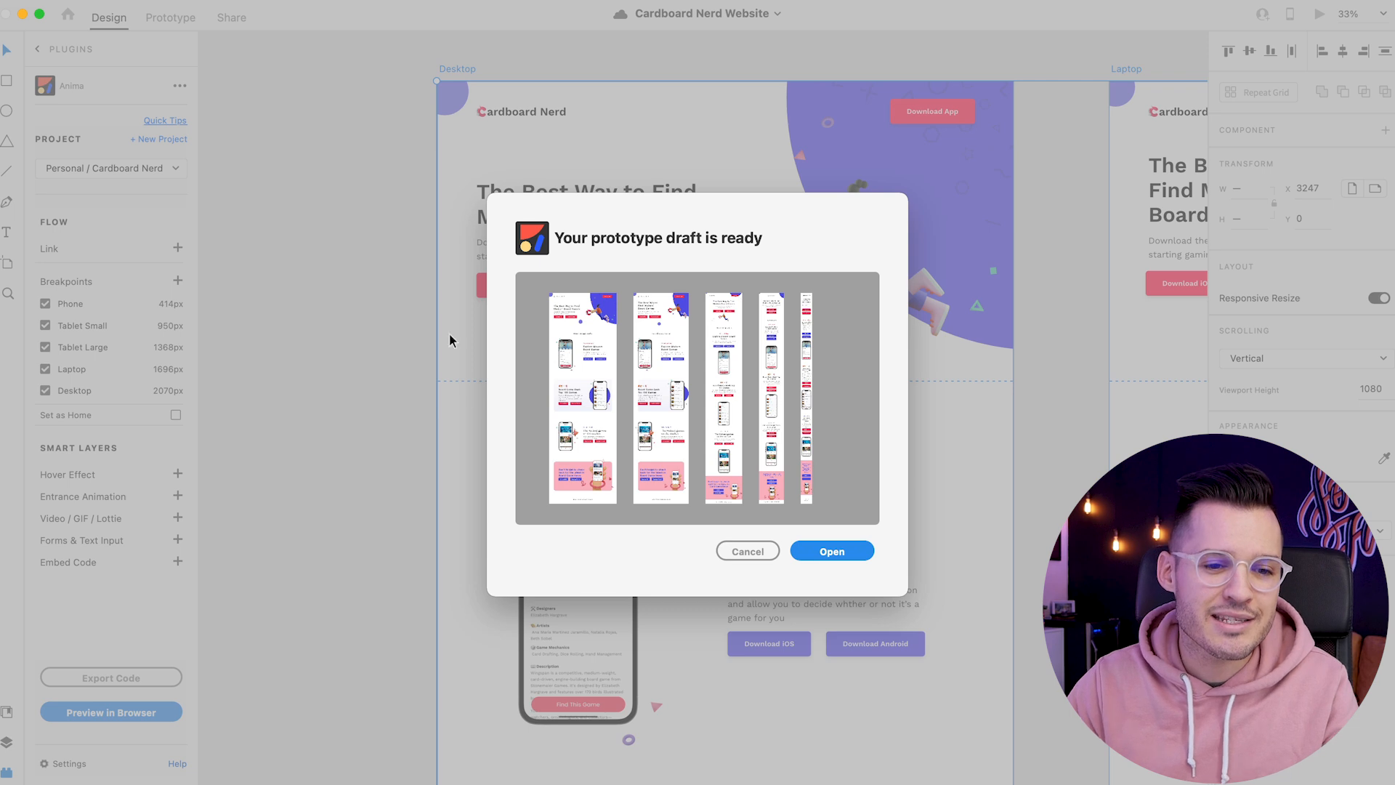
pyautogui.click(749, 551)
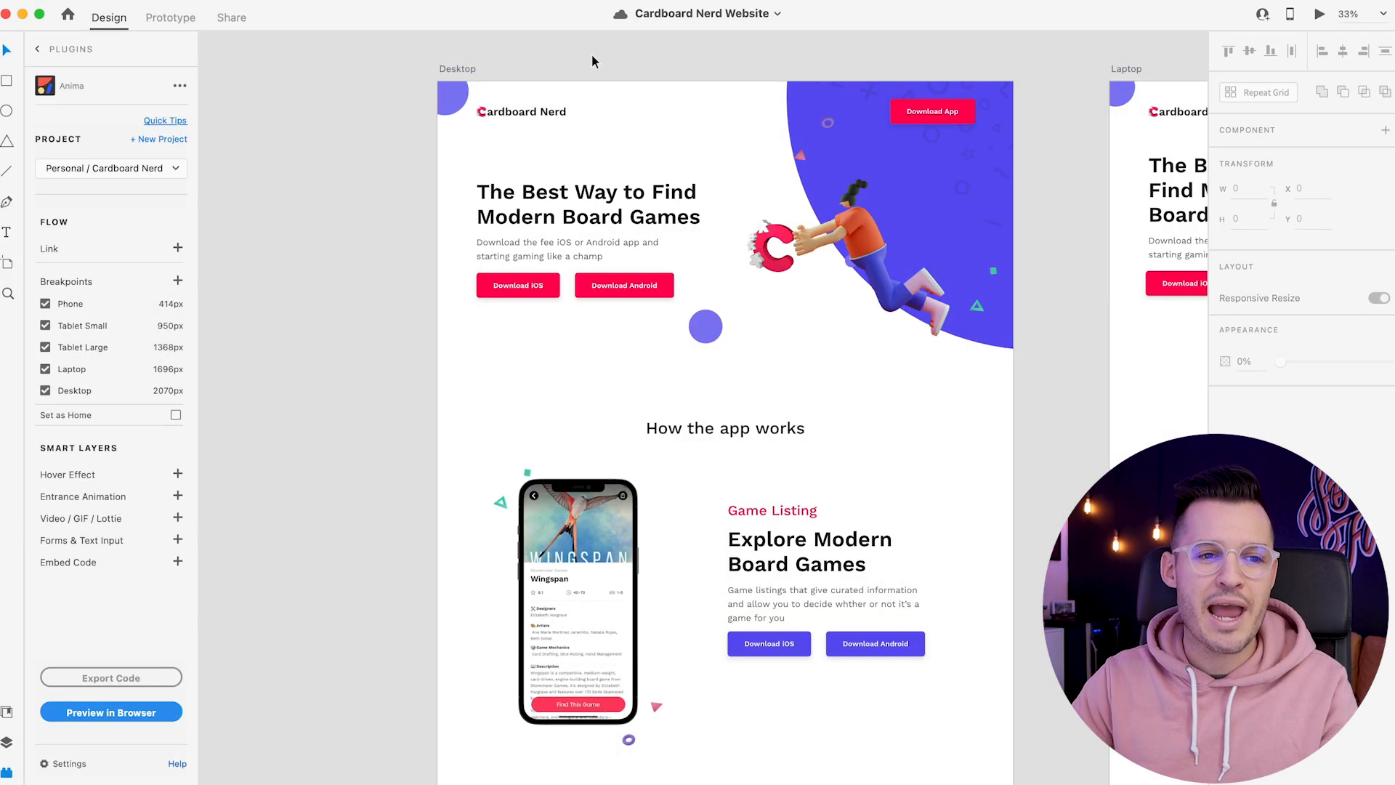
# Add an anchor link from the Desktop artboard's Download App button to the Hot Games Section.
pyautogui.moveTo(582, 54); pyautogui.dragTo(530, 55)
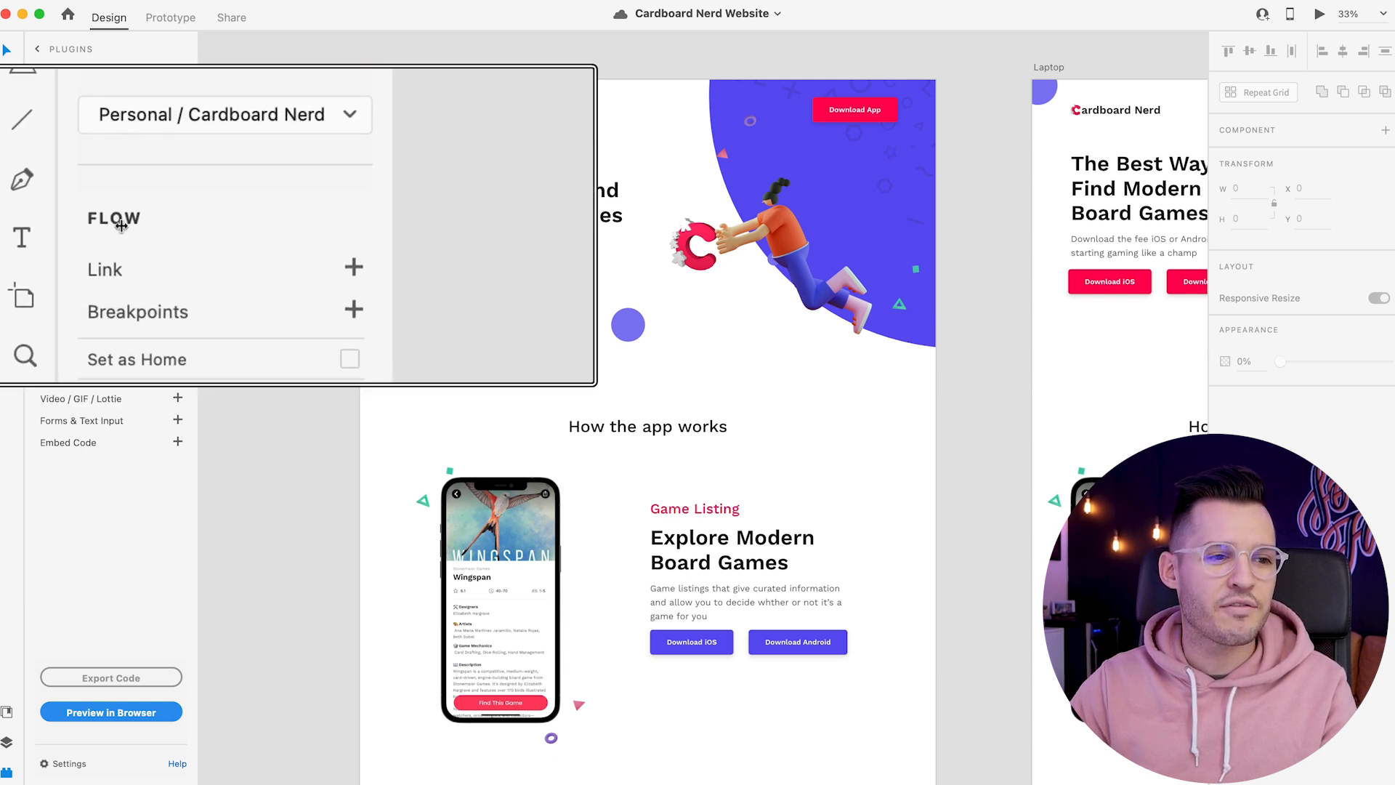
pyautogui.click(389, 131)
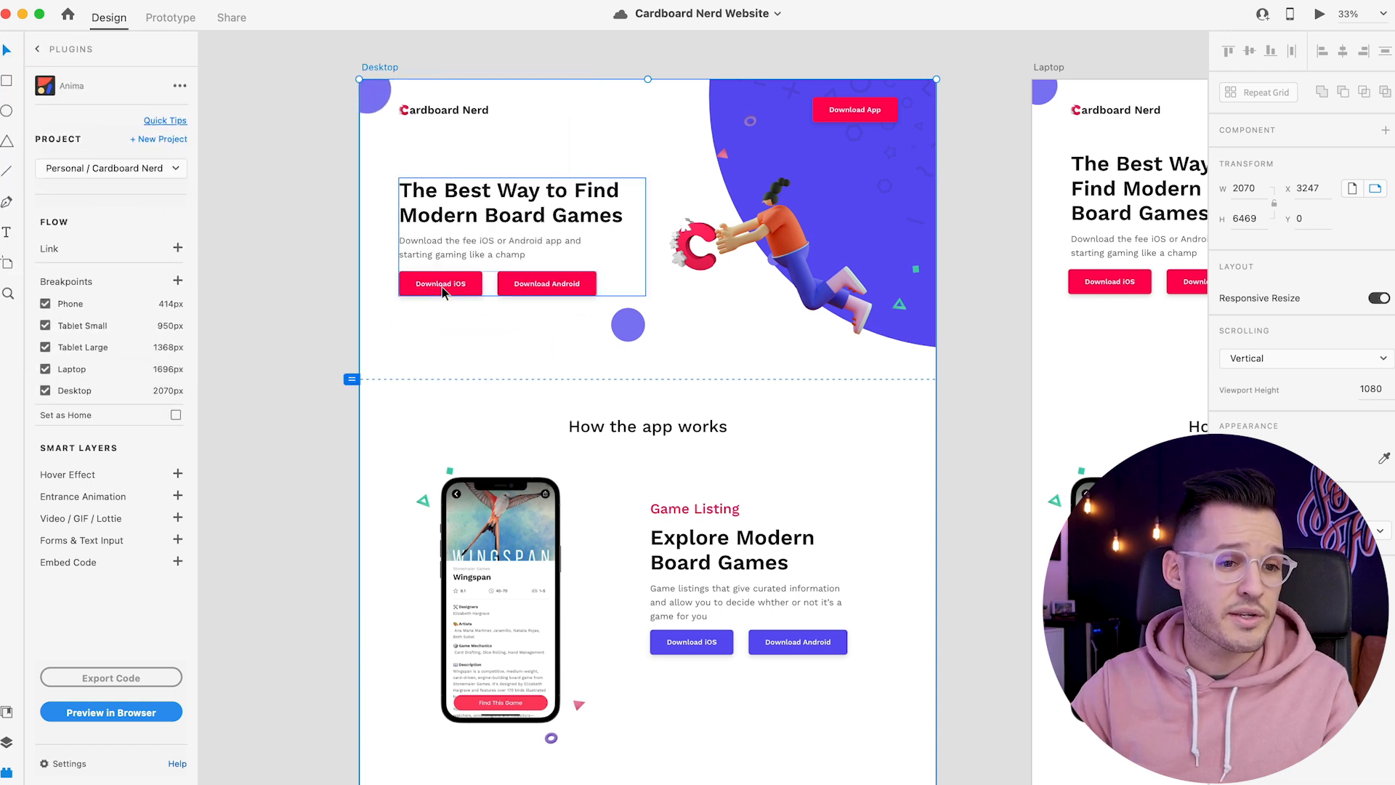
pyautogui.doubleClick(442, 285)
pyautogui.doubleClick(835, 111)
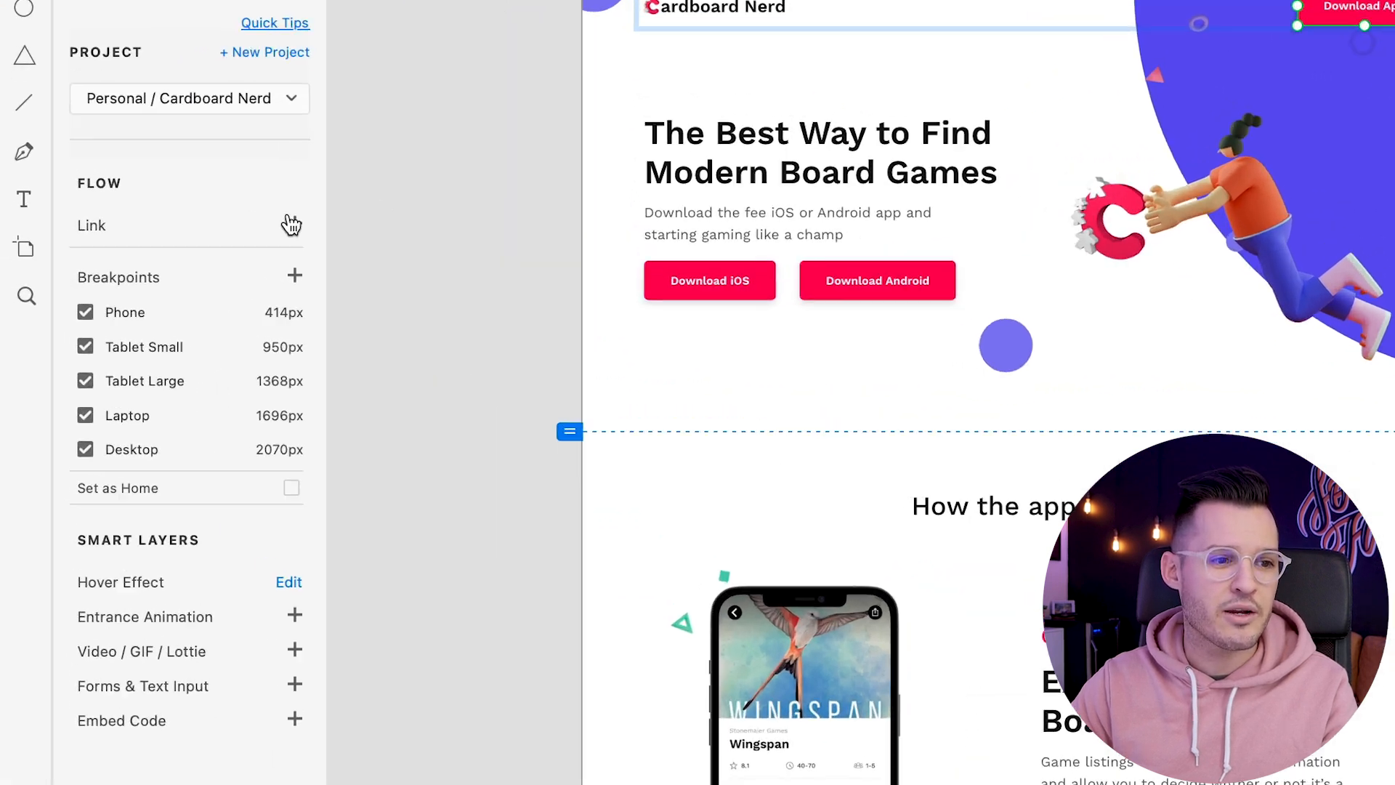
pyautogui.click(177, 248)
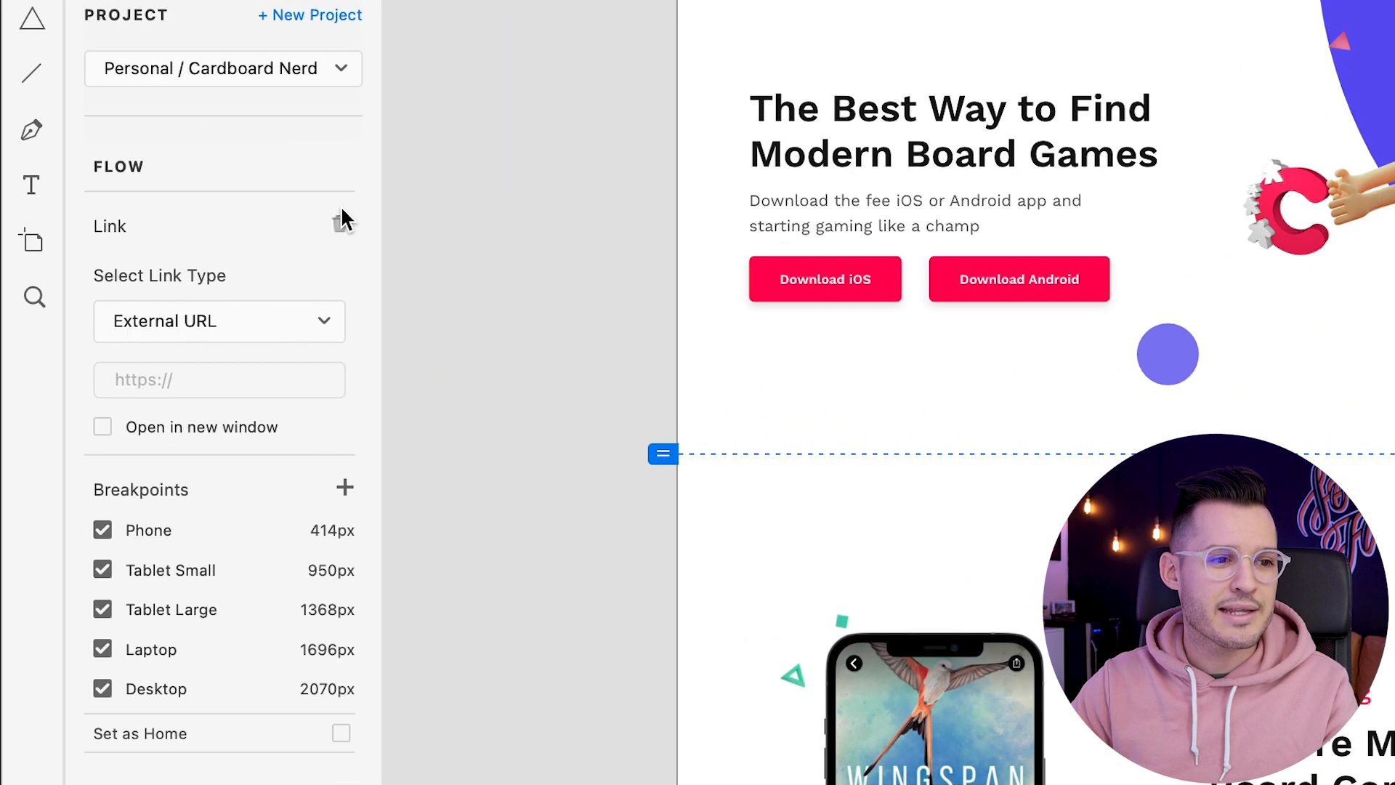
pyautogui.click(289, 334)
pyautogui.click(261, 354)
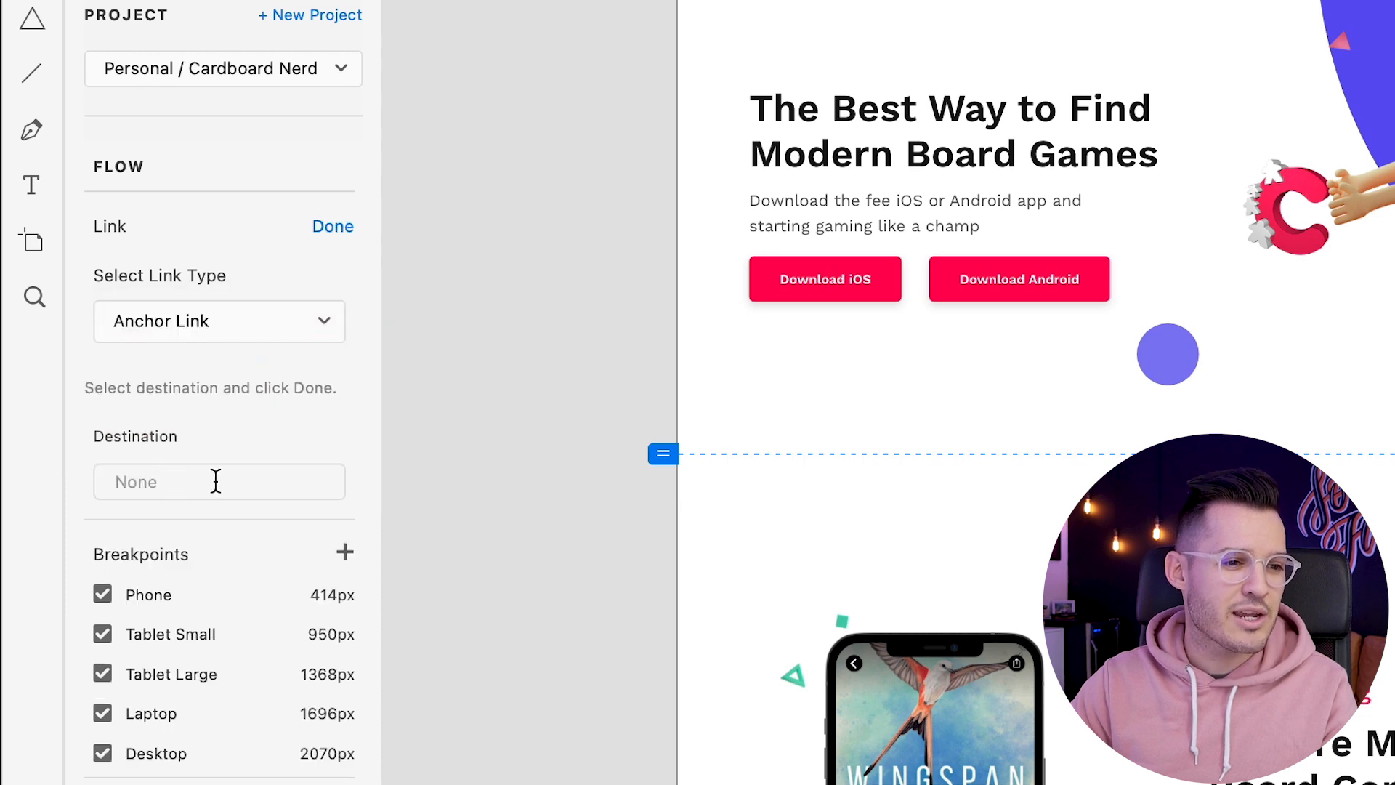
pyautogui.scroll(-15, 503, 502)
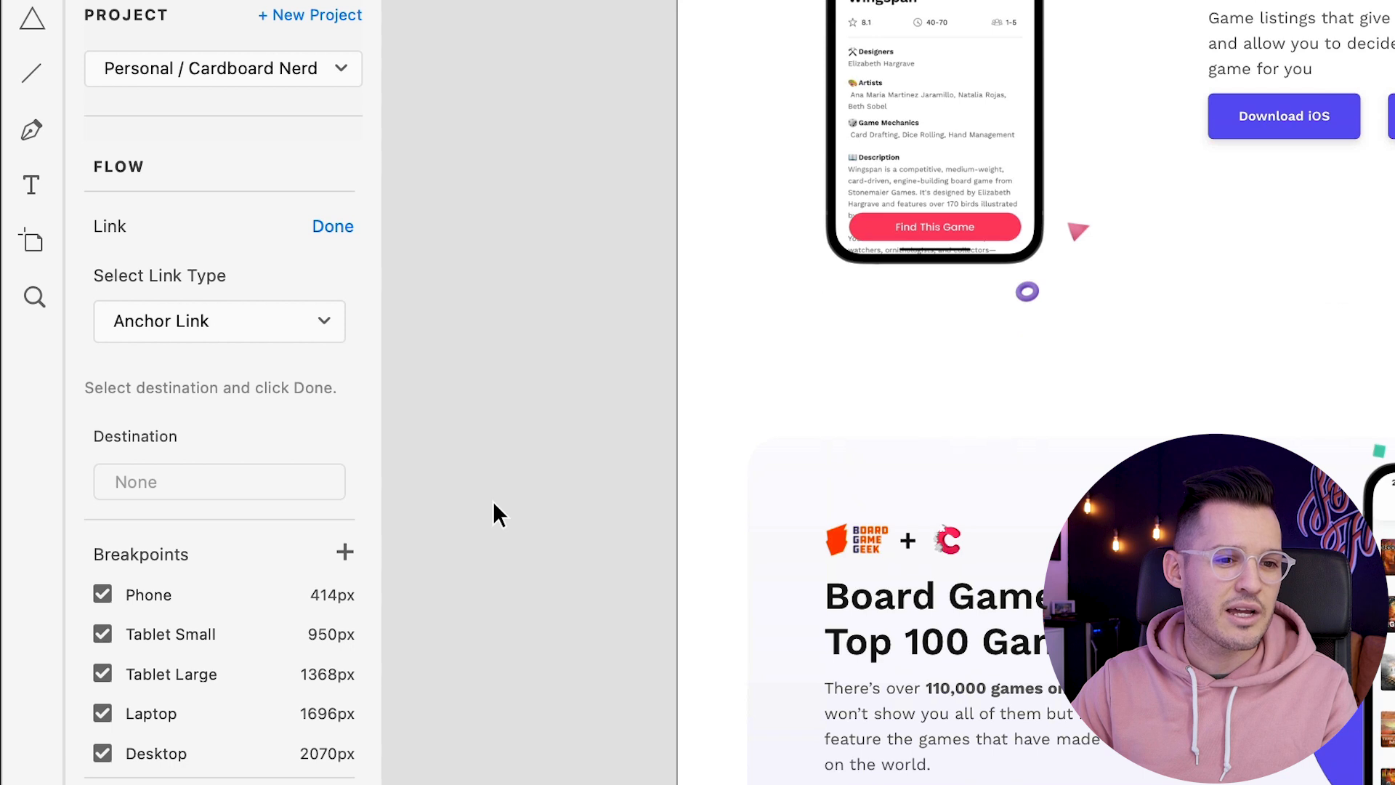
pyautogui.scroll(-5, 493, 503)
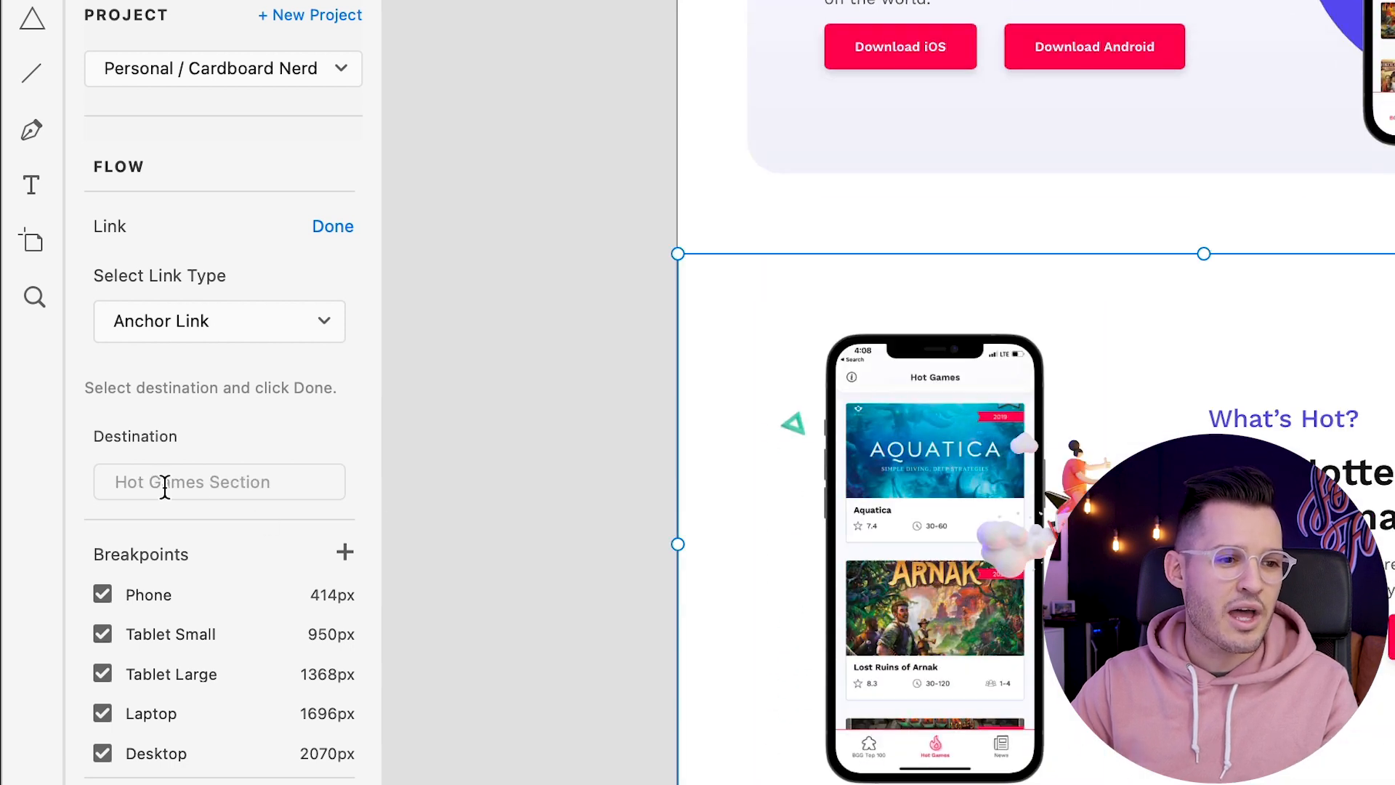
pyautogui.click(333, 228)
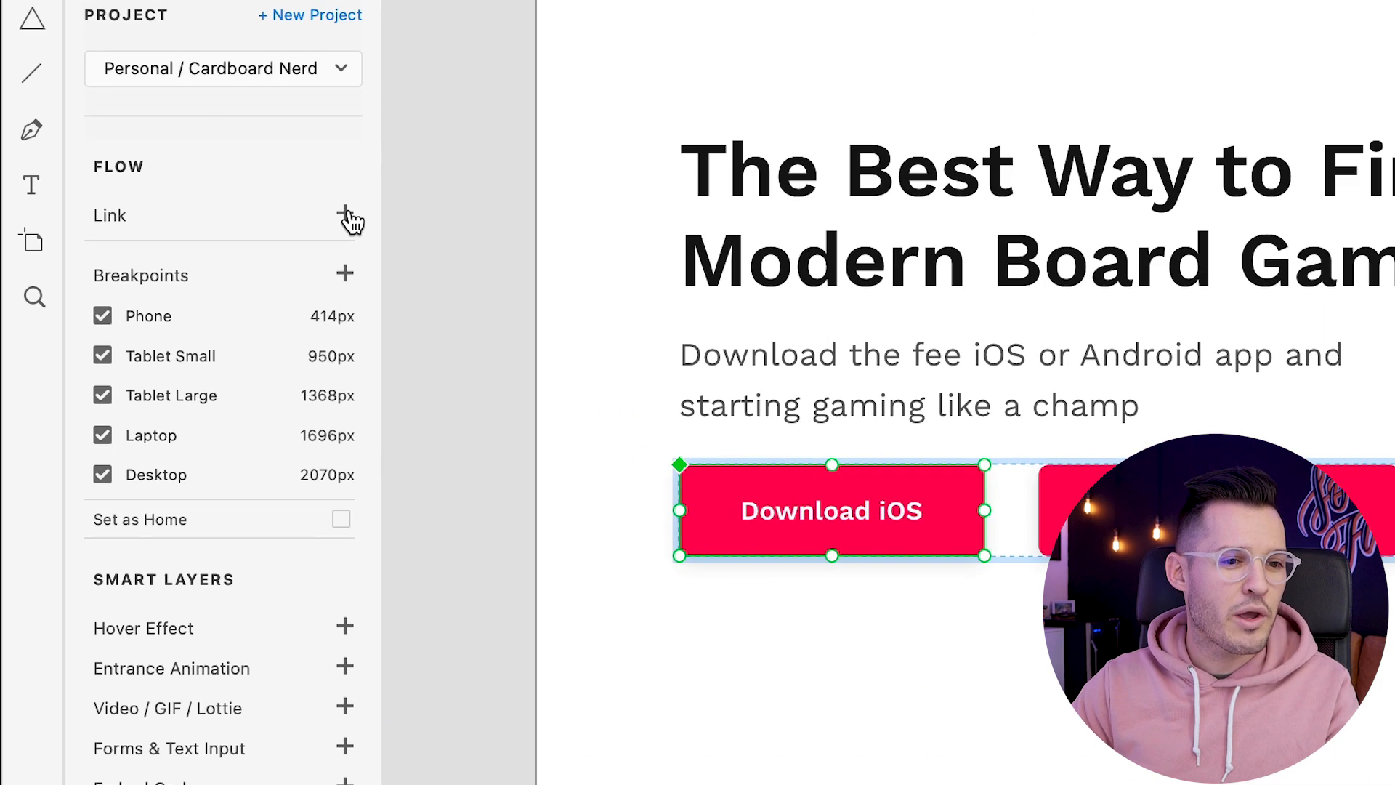
# Link the hero's Download iOS button to its external apps.apple.com URL in a new window, and inspect the Download Android button's link.
pyautogui.click(178, 250)
pyautogui.click(207, 326)
pyautogui.click(203, 324)
pyautogui.click(183, 379)
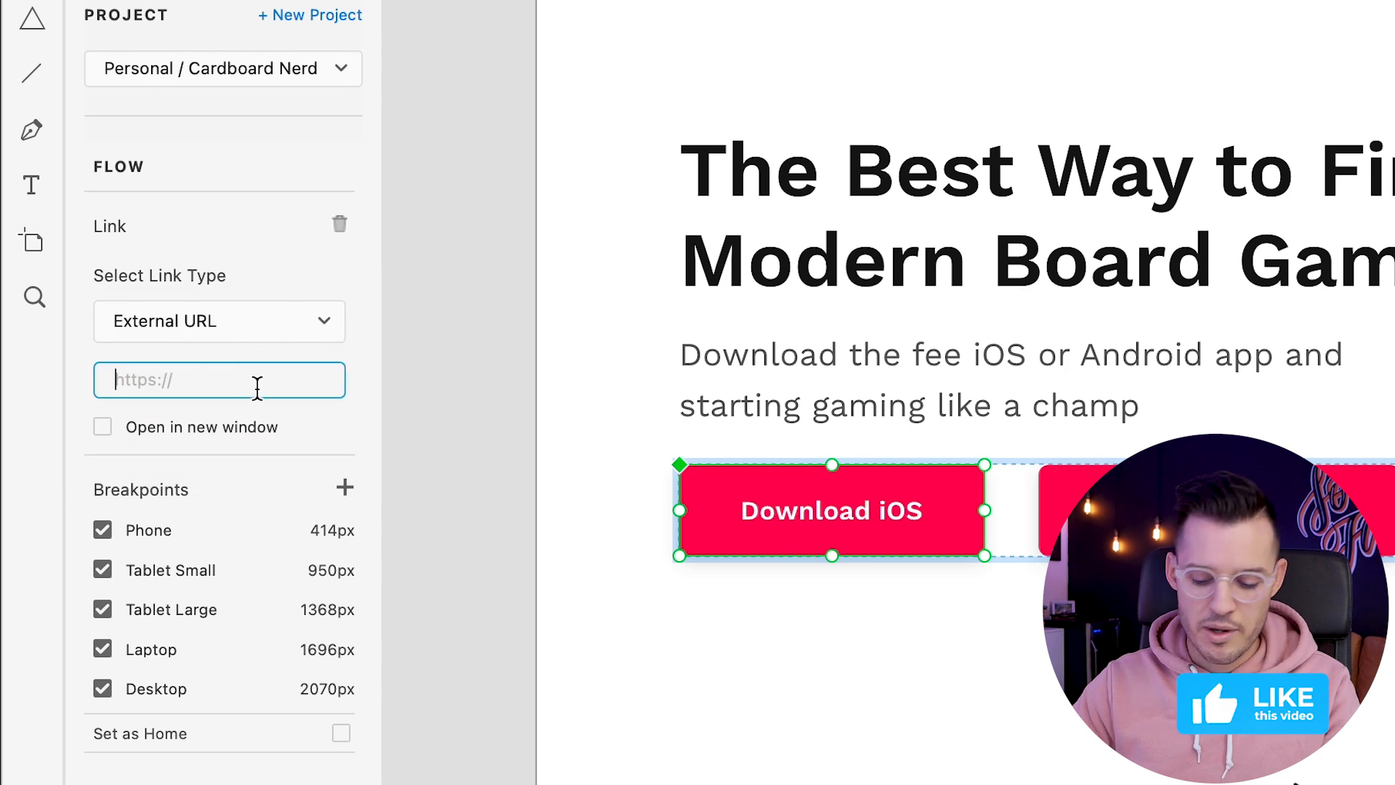
pyautogui.press('super+v')
pyautogui.click(101, 428)
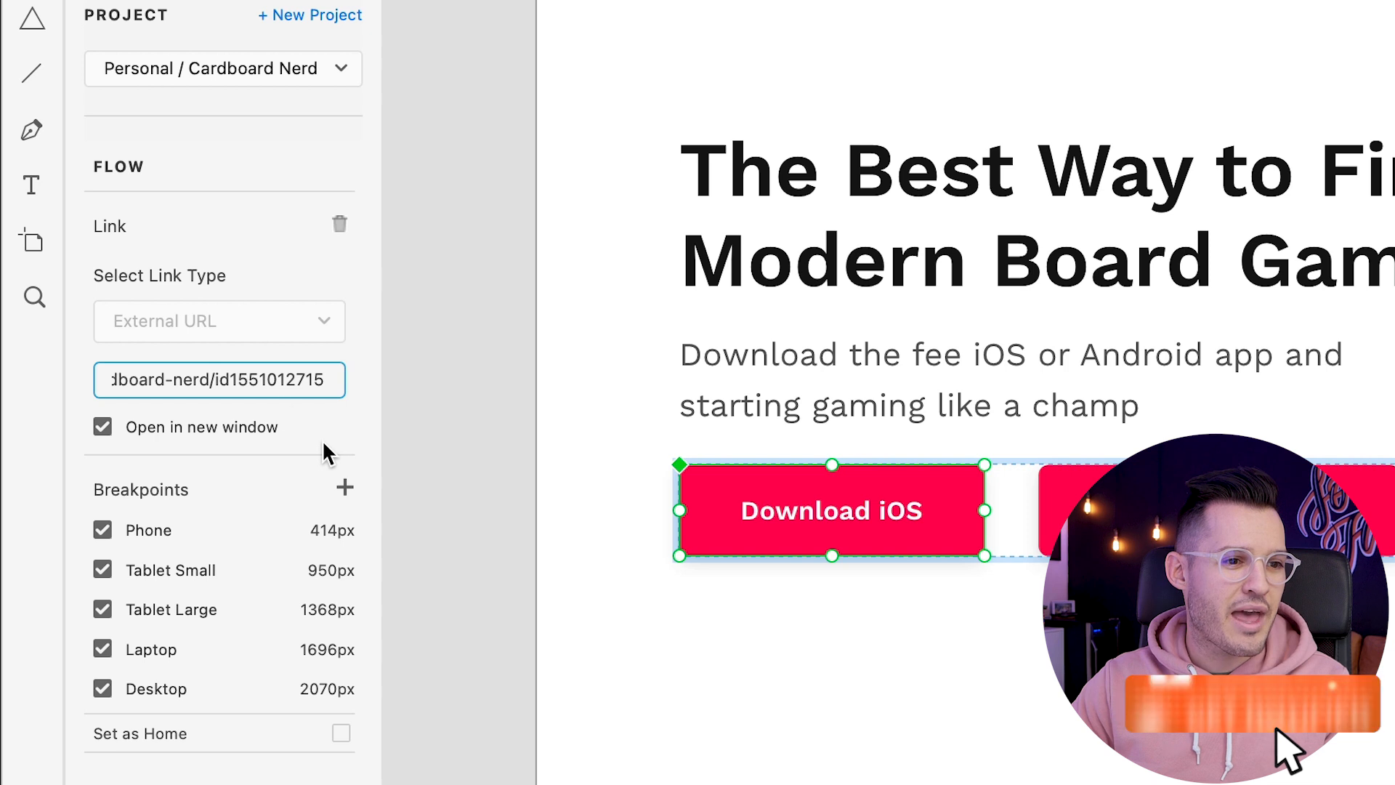
pyautogui.click(204, 211)
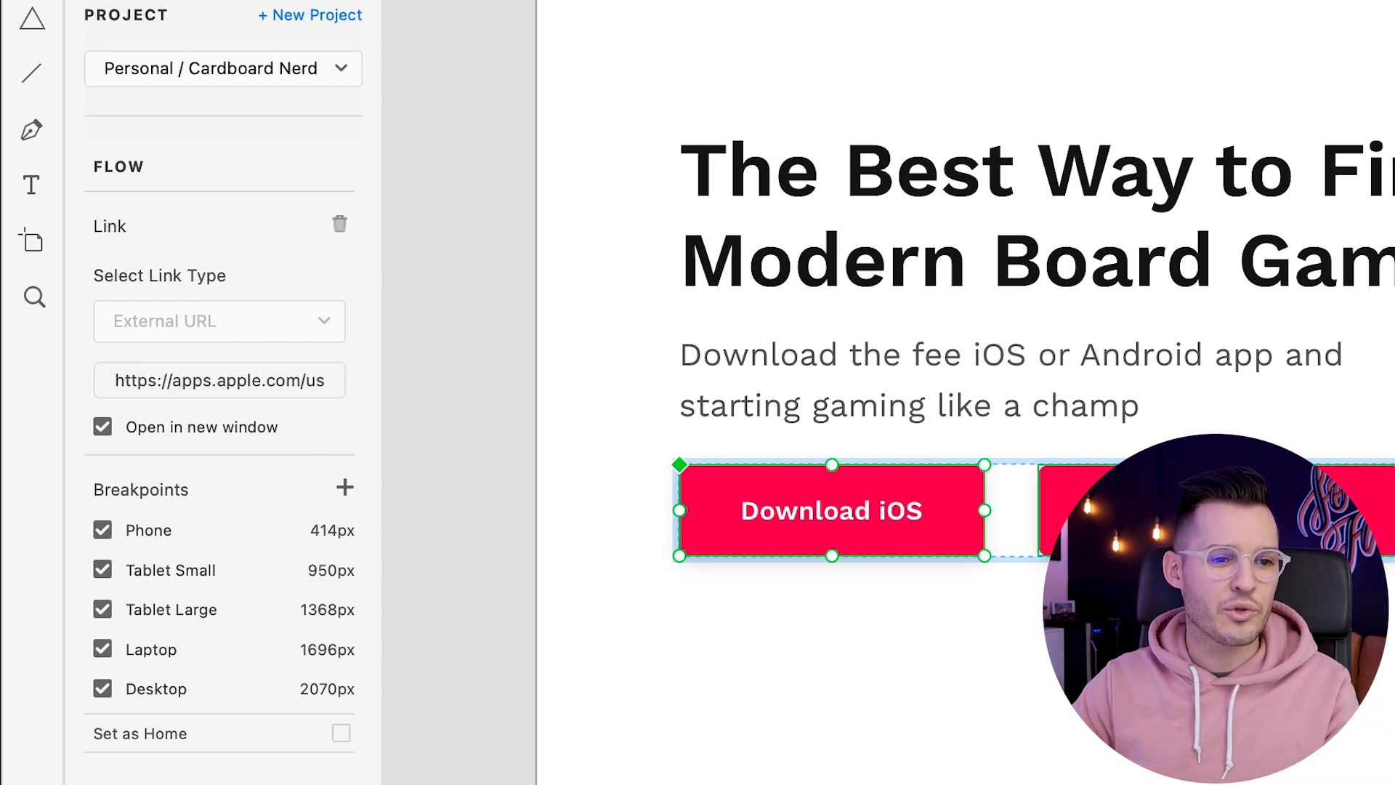
pyautogui.click(1068, 508)
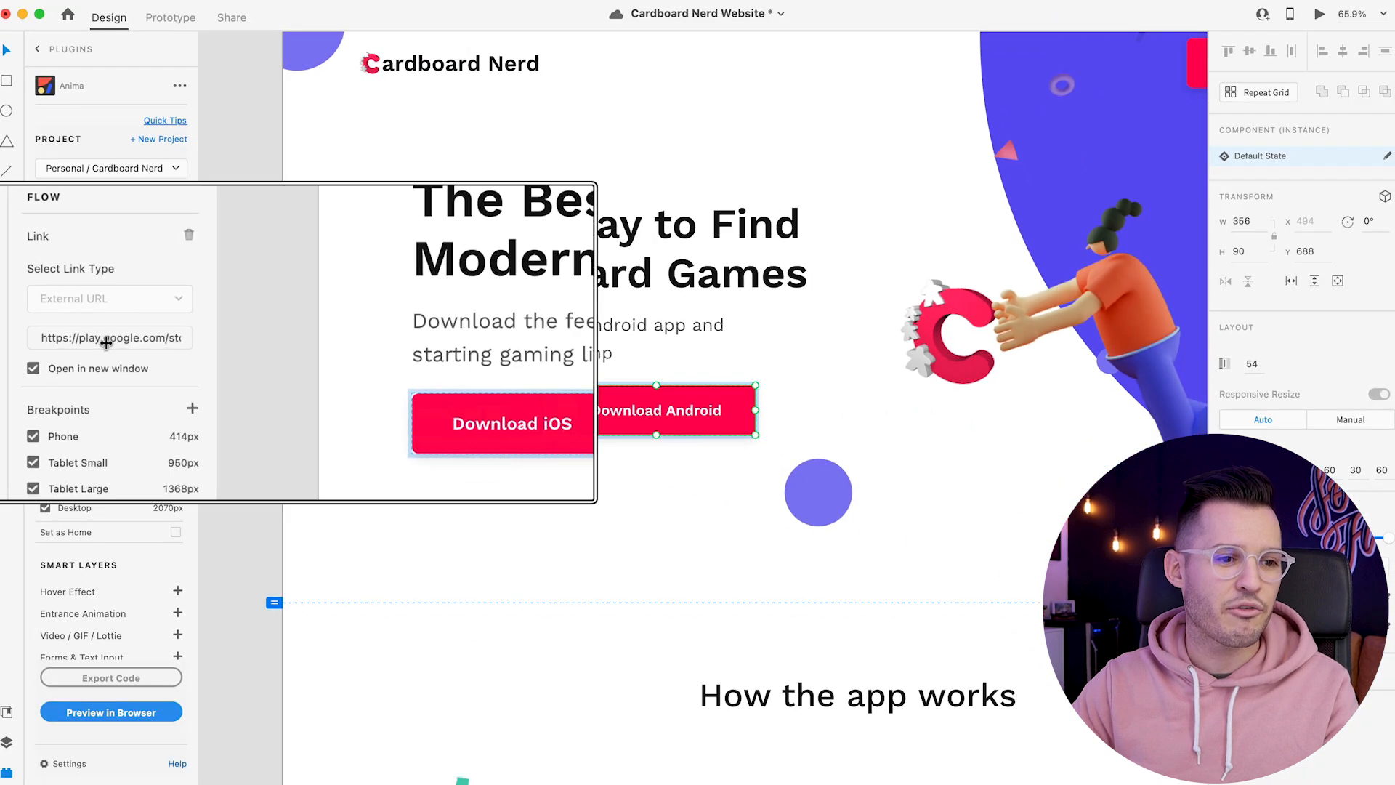
pyautogui.click(436, 405)
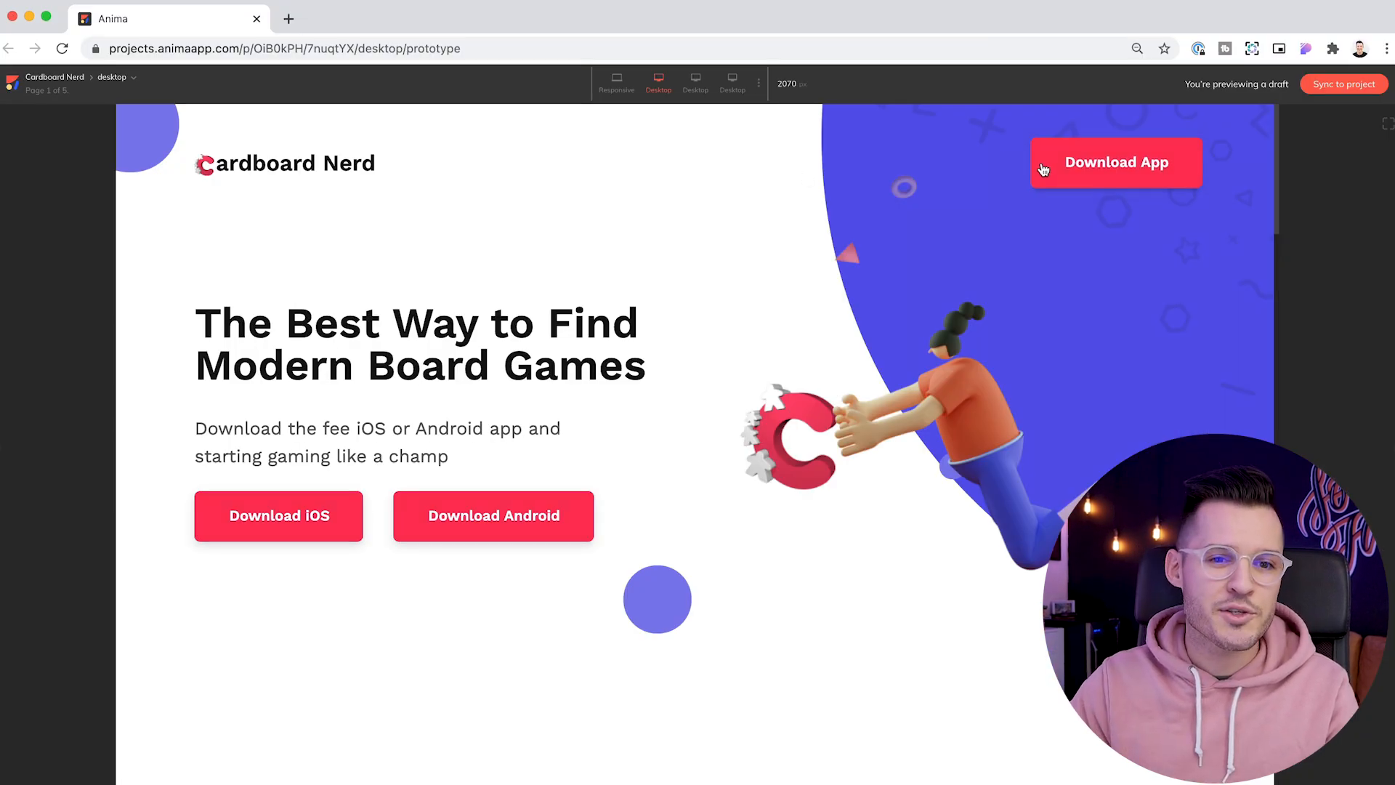
# In the browser preview, test the Download App anchor link and the hero's Download iOS link.
pyautogui.click(1105, 172)
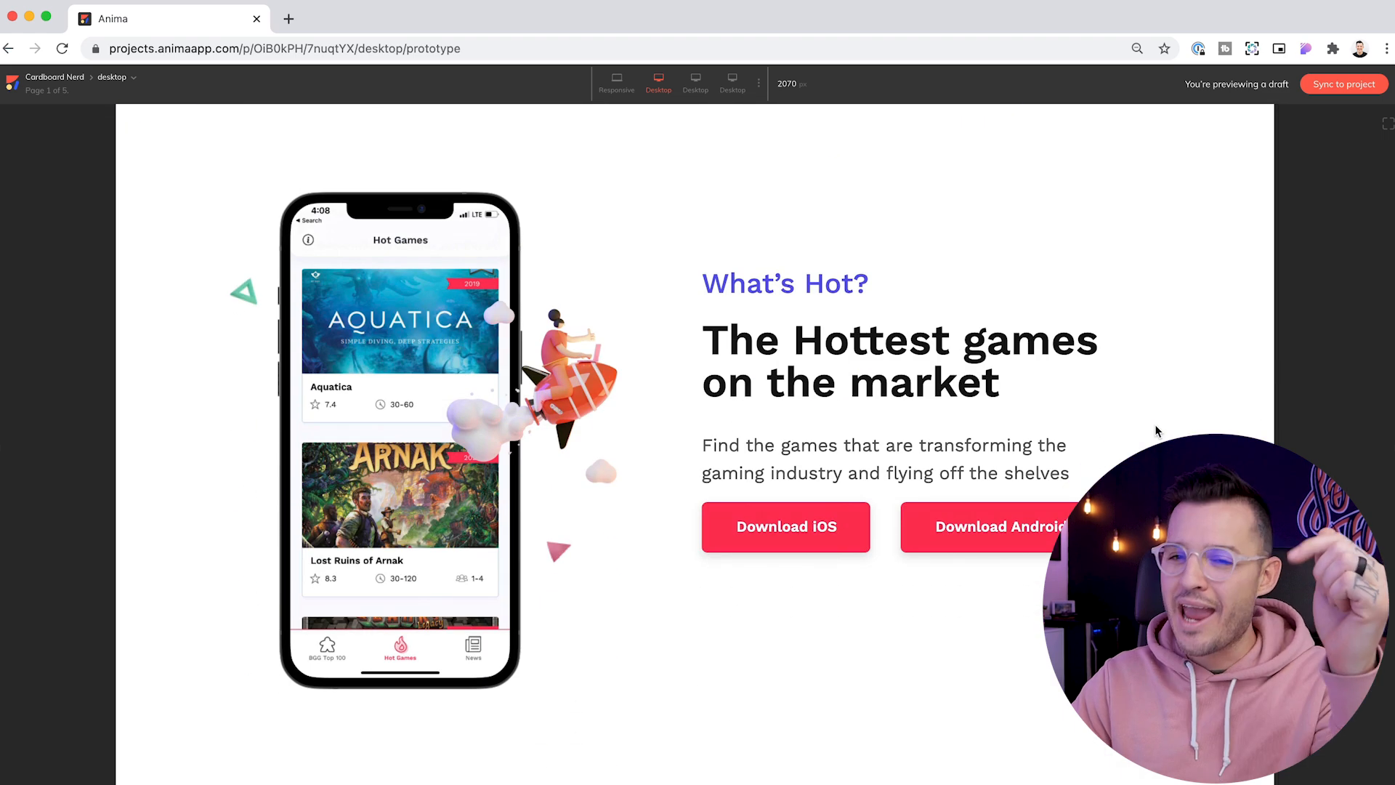
pyautogui.scroll(20, 1115, 413)
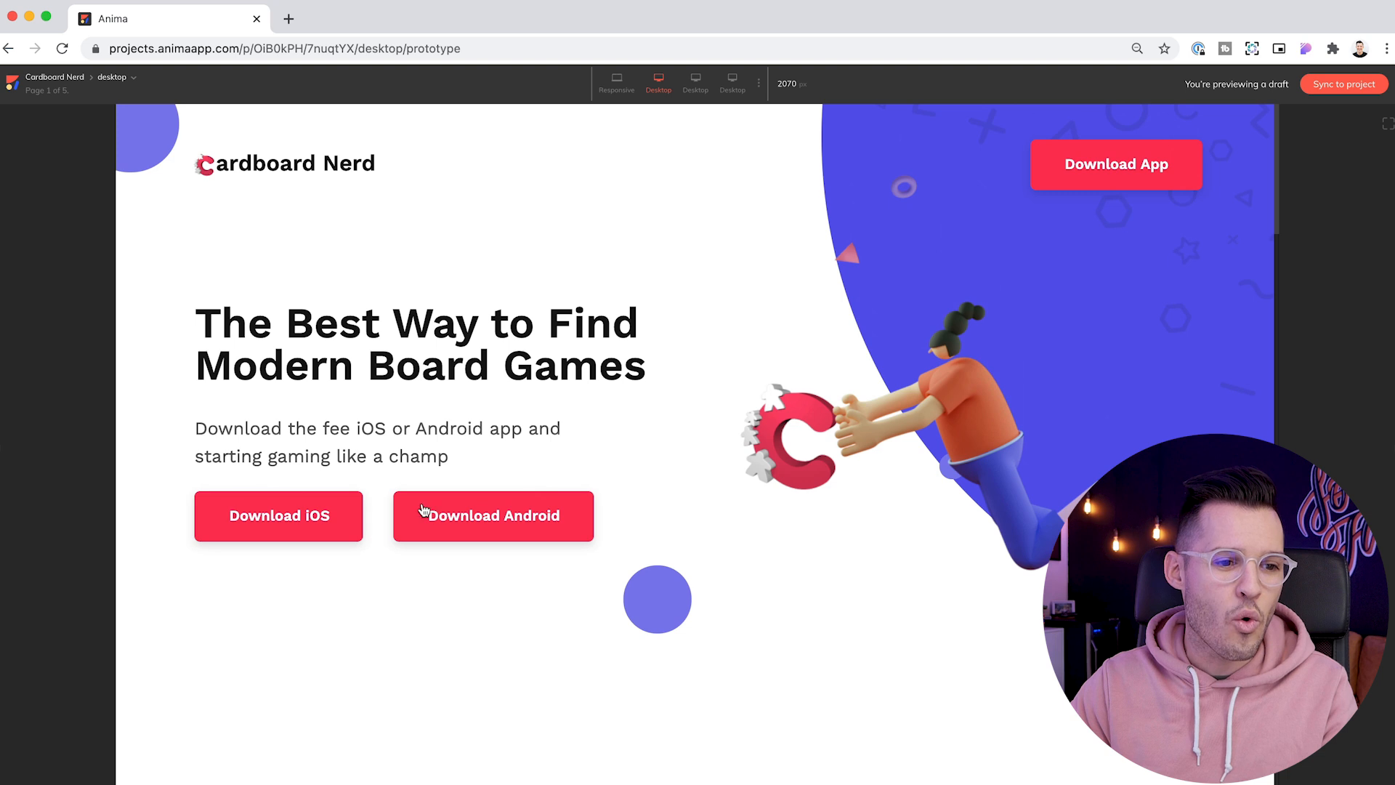
pyautogui.click(280, 517)
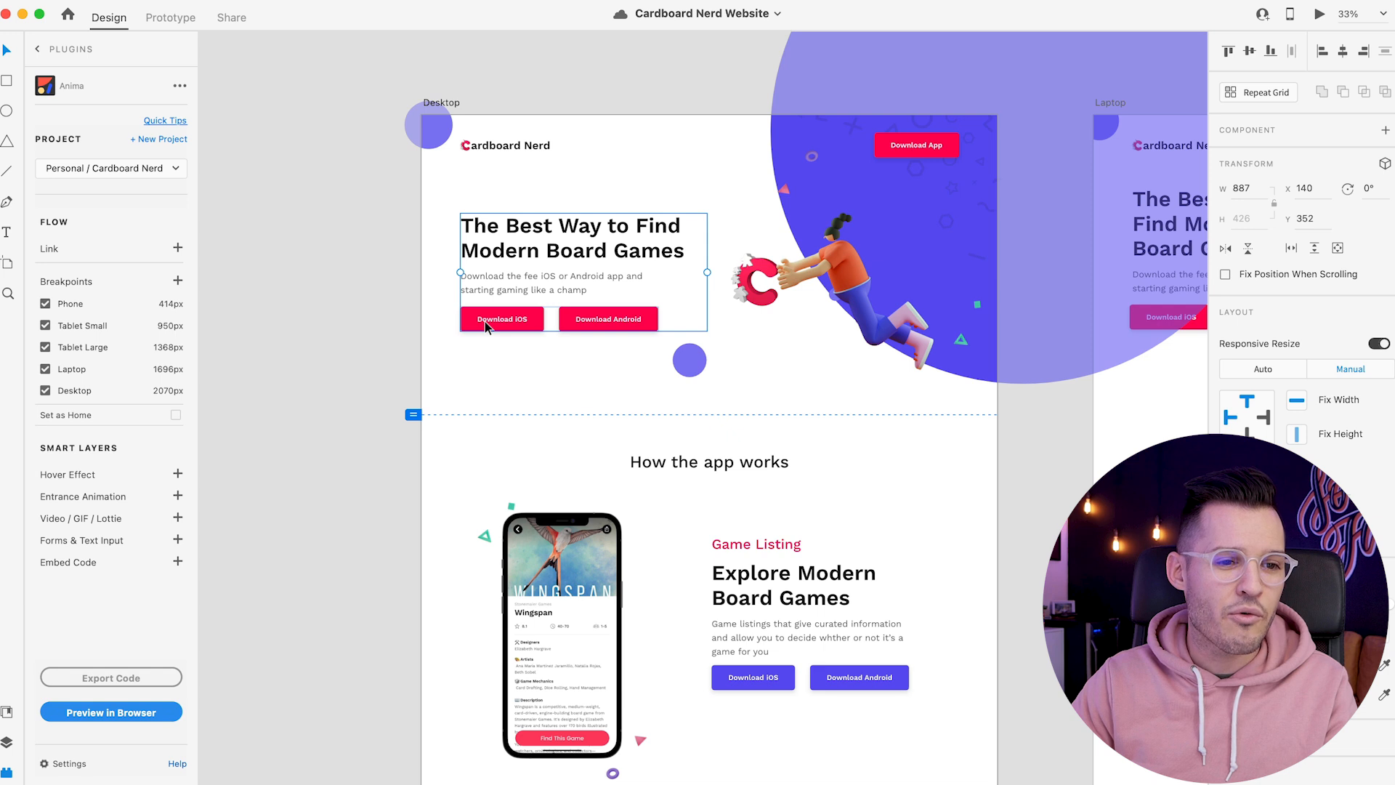
# In Adobe XD, select the hero's Download iOS button and choose the Shadow hover effect for it.
pyautogui.moveTo(461, 299); pyautogui.dragTo(325, 272)
pyautogui.press('v')
pyautogui.doubleClick(479, 328)
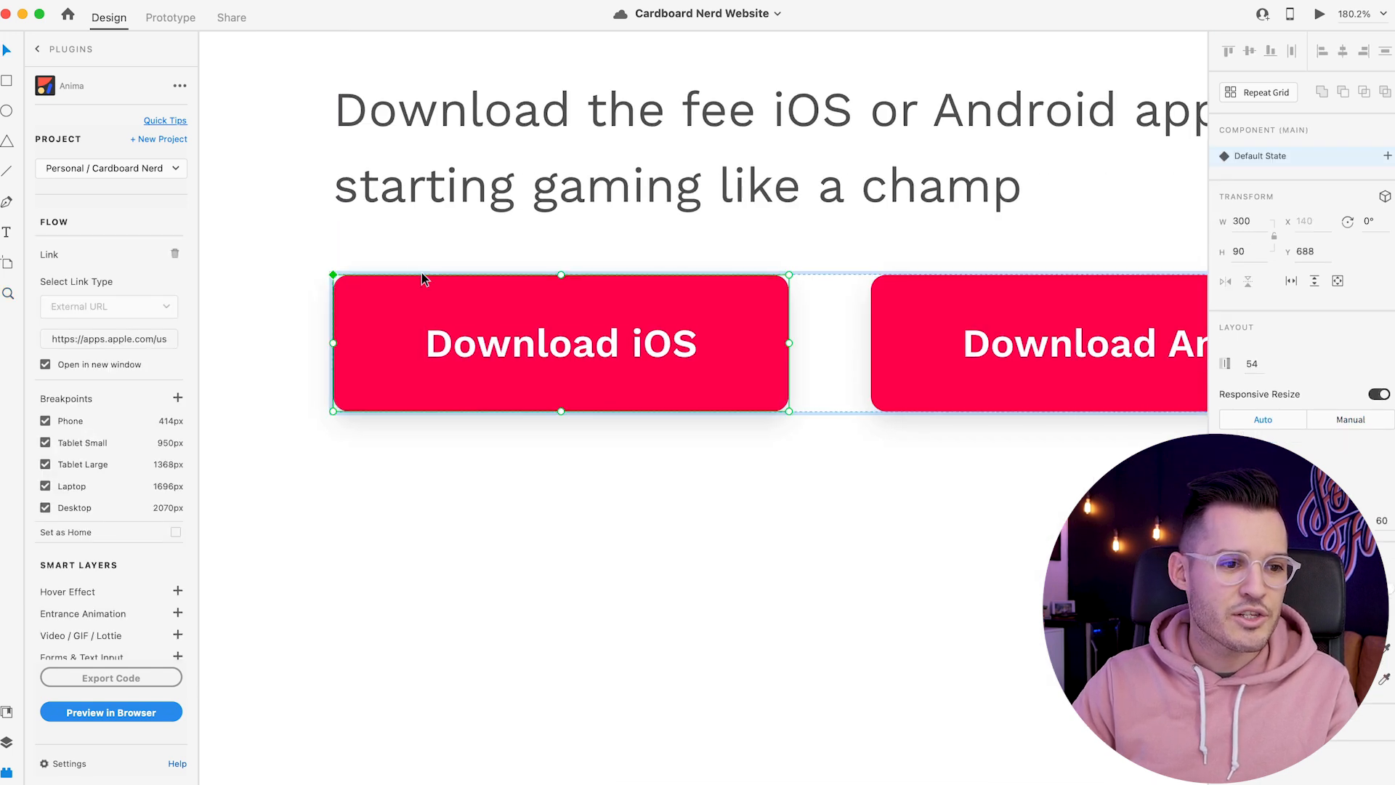
pyautogui.scroll(-3, 137, 578)
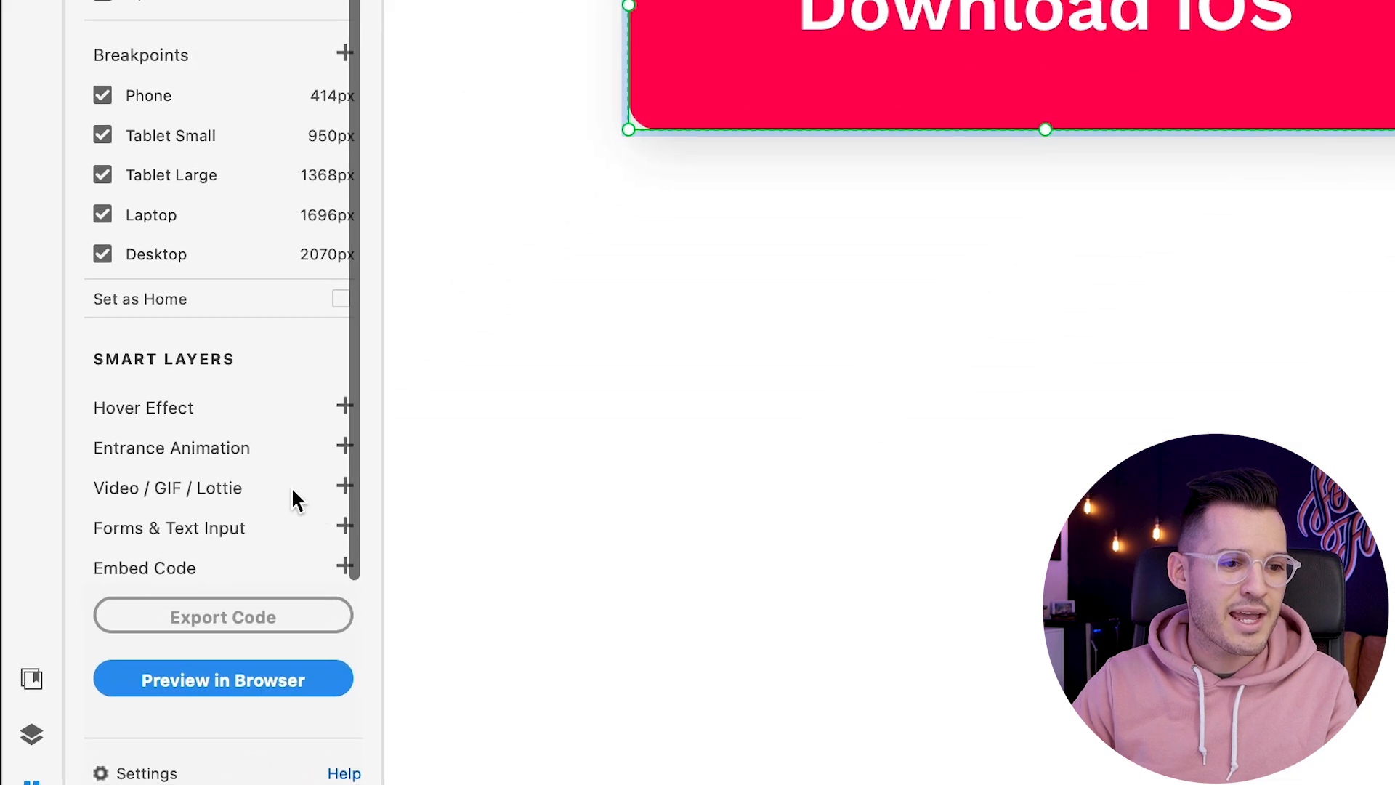
pyautogui.click(340, 407)
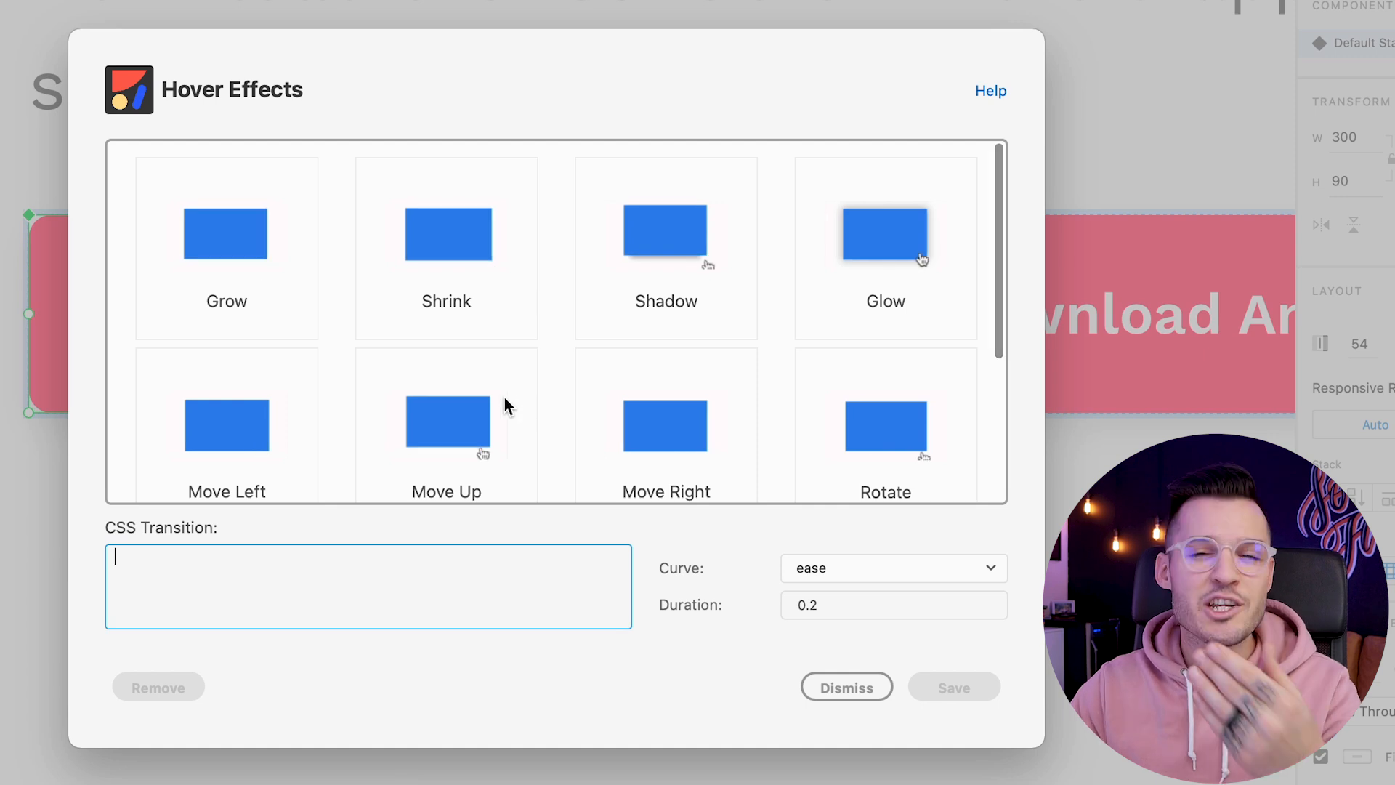
pyautogui.click(670, 244)
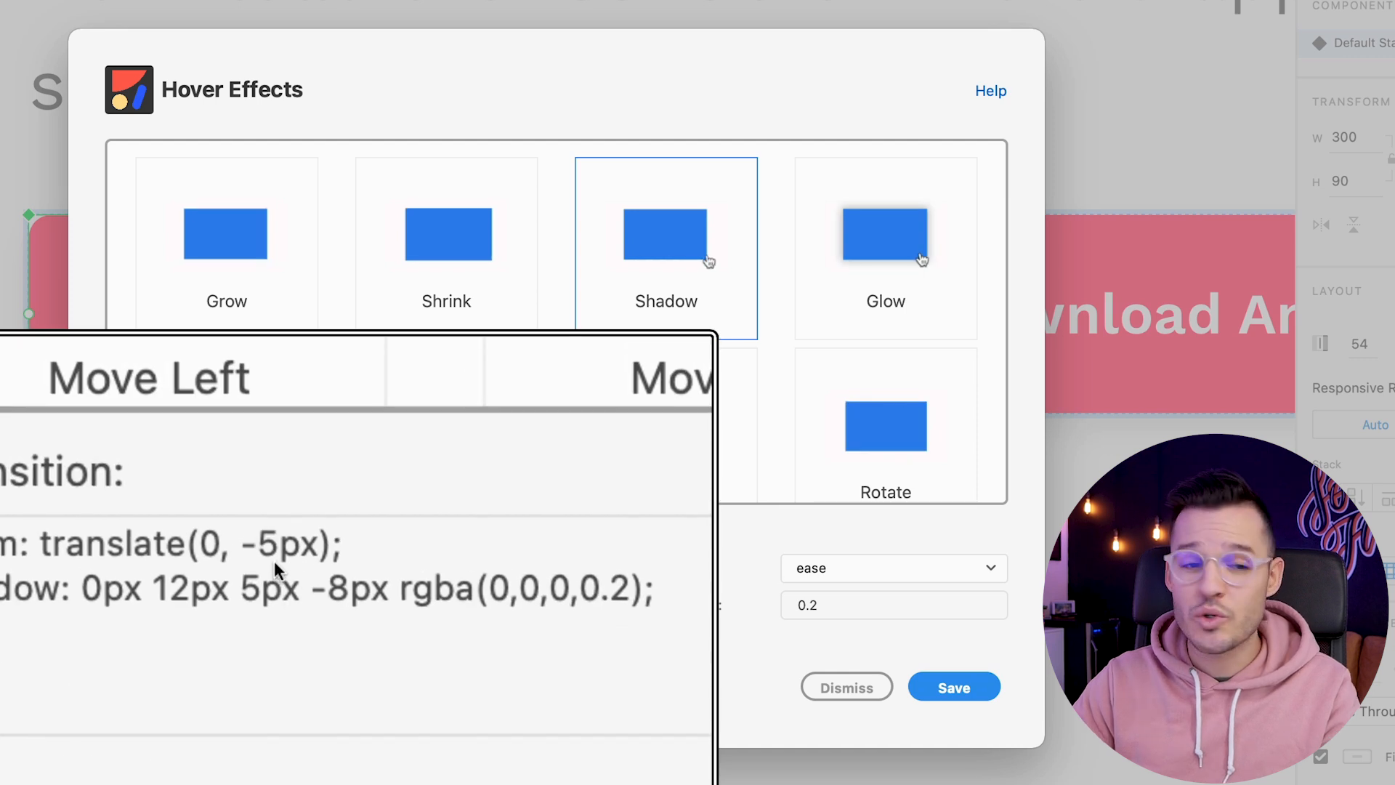
pyautogui.click(276, 560)
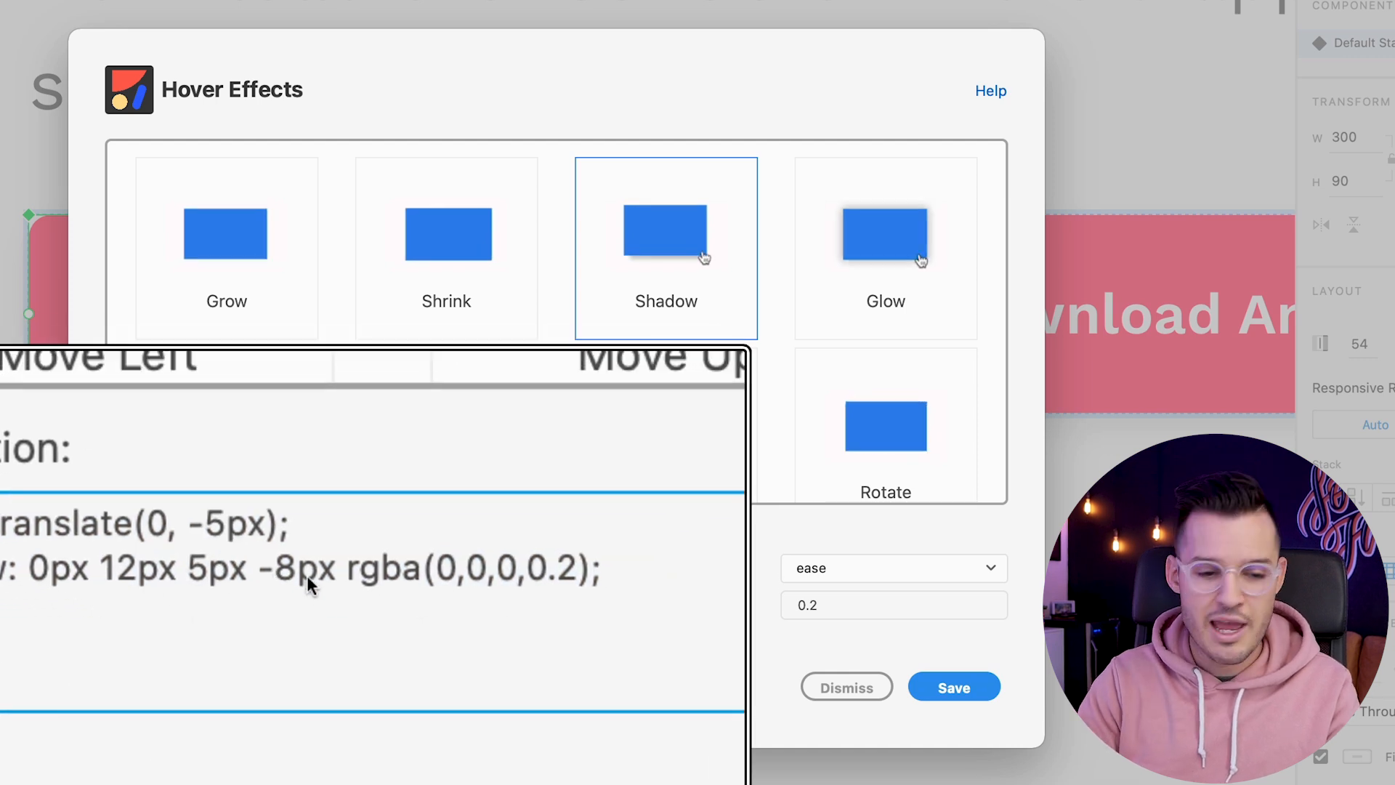
pyautogui.write('0')
pyautogui.press('BackSpace')
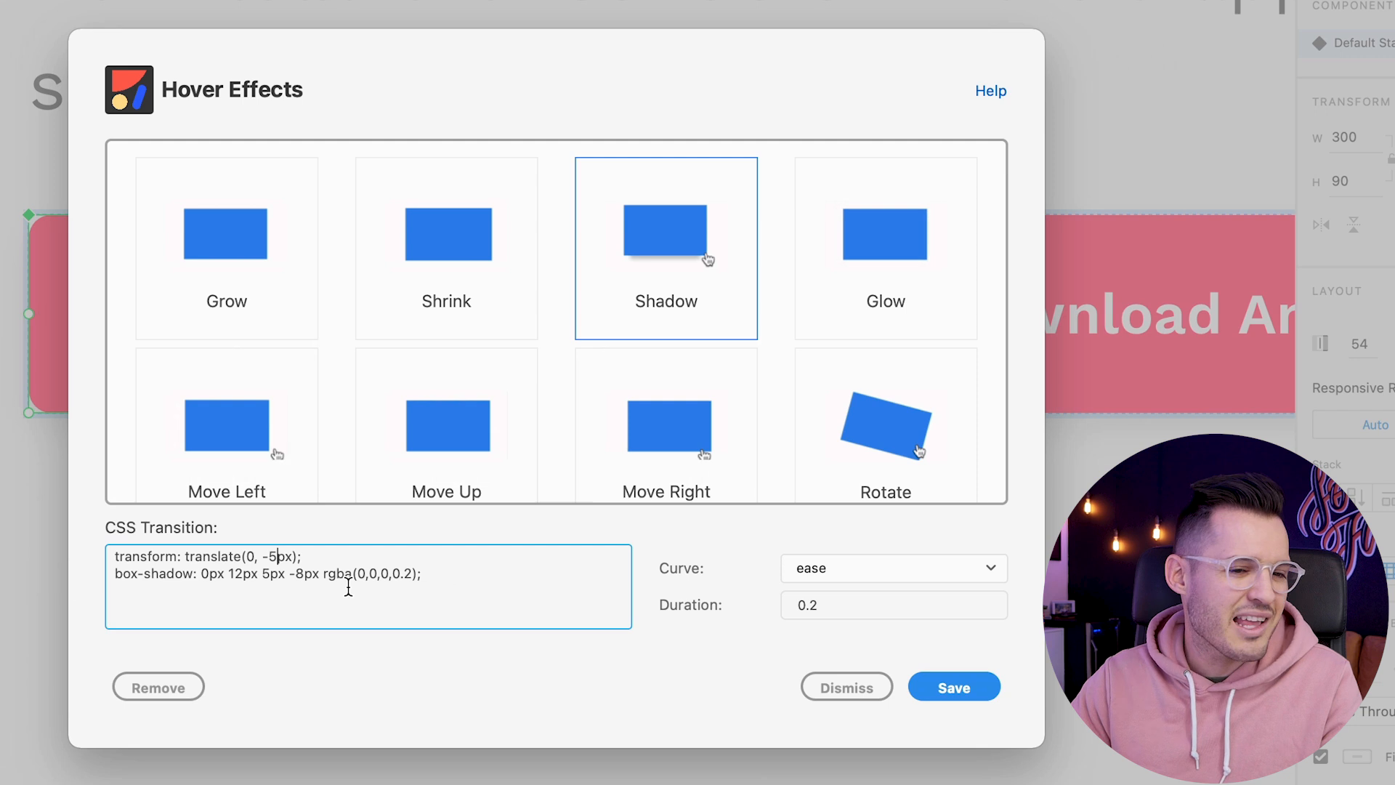
# Set the Shadow effect's curve to ease-in-out and its duration to 0.3, and save the hover effect.
pyautogui.click(863, 569)
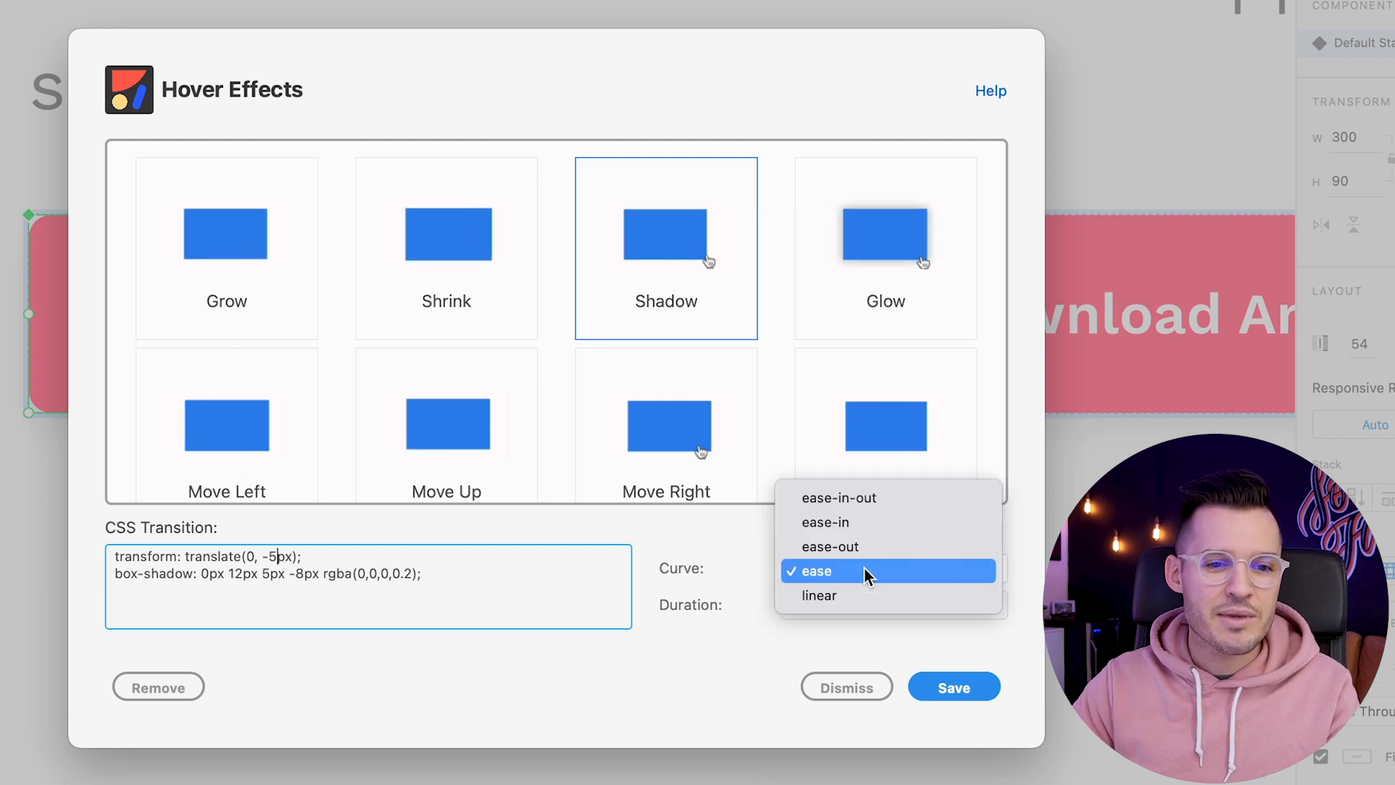
pyautogui.click(873, 500)
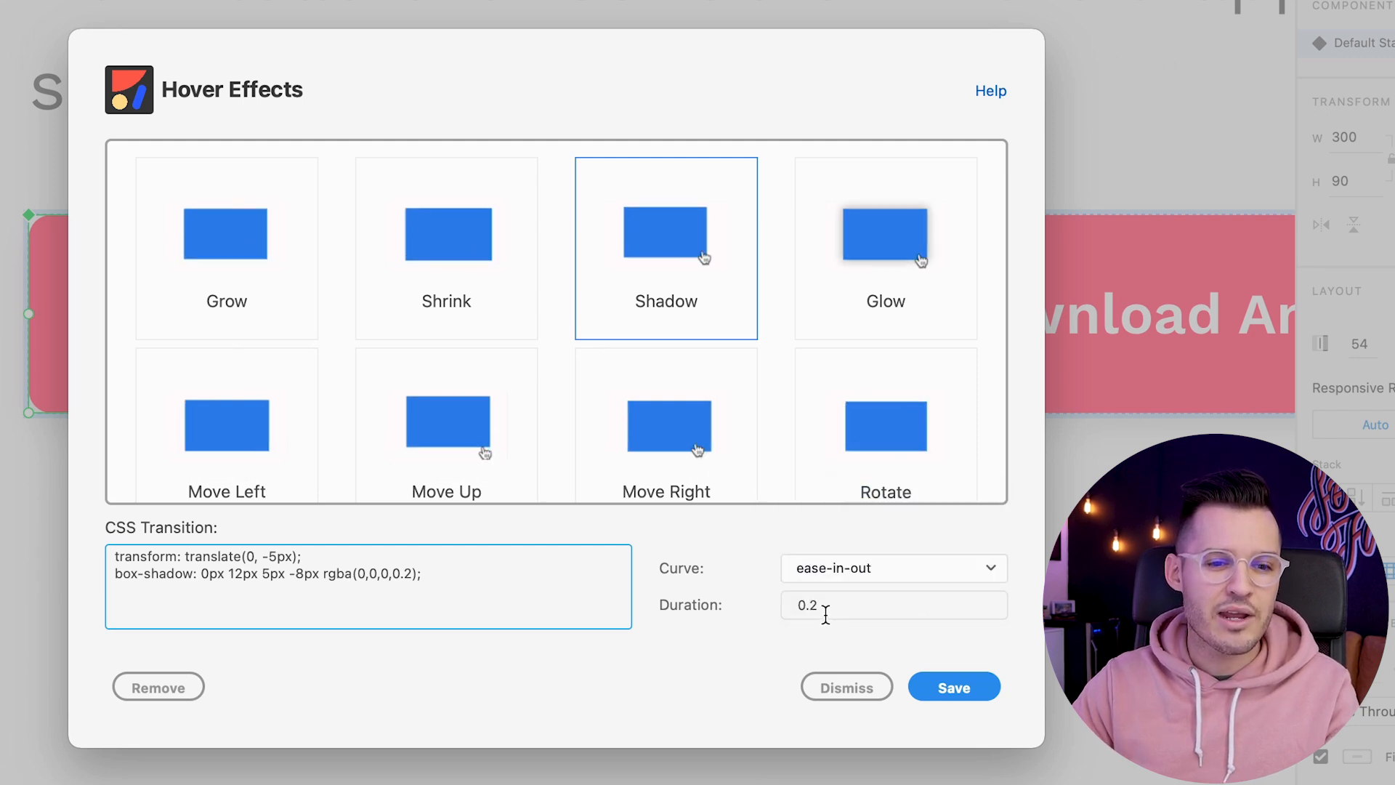
pyautogui.moveTo(815, 607); pyautogui.dragTo(795, 608)
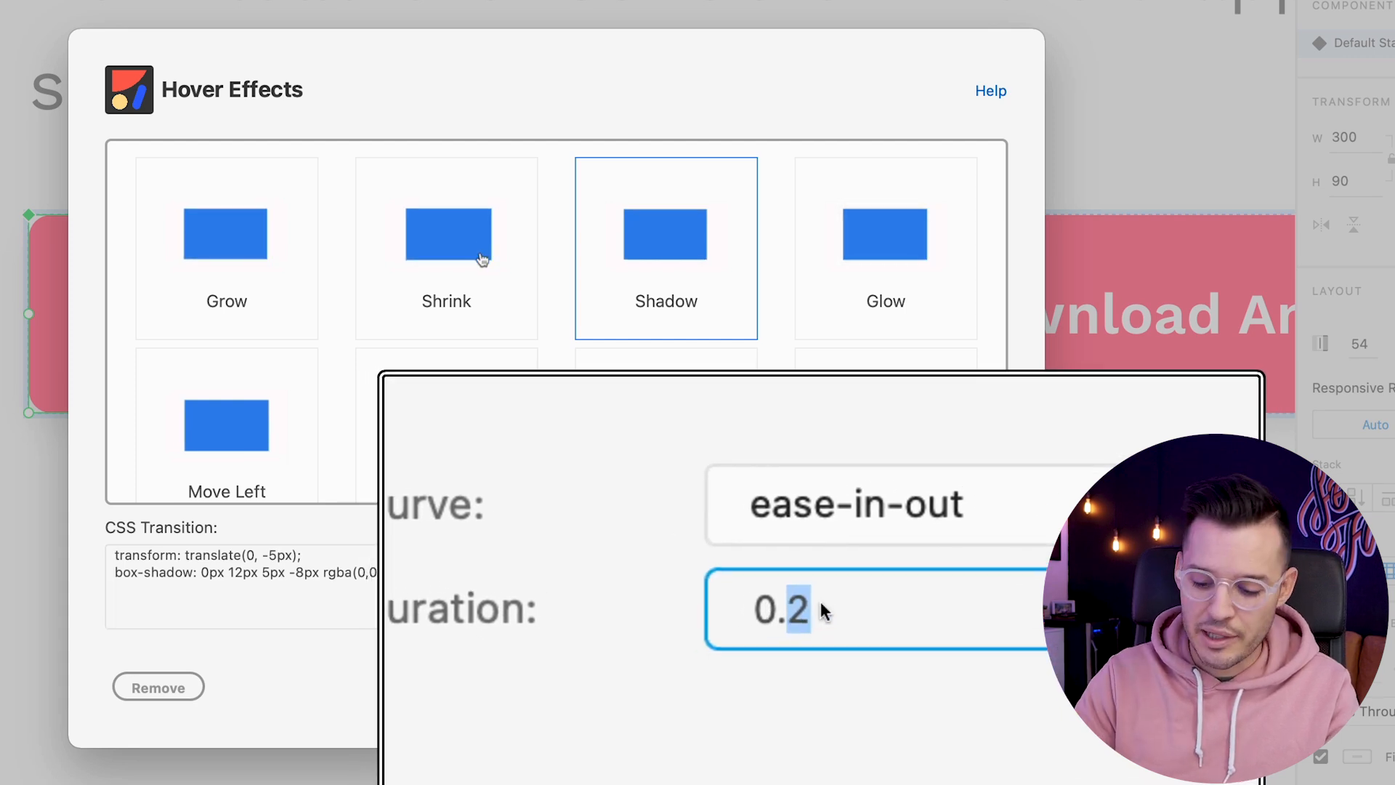
pyautogui.write('9')
pyautogui.press('BackSpace')
pyautogui.write('3')
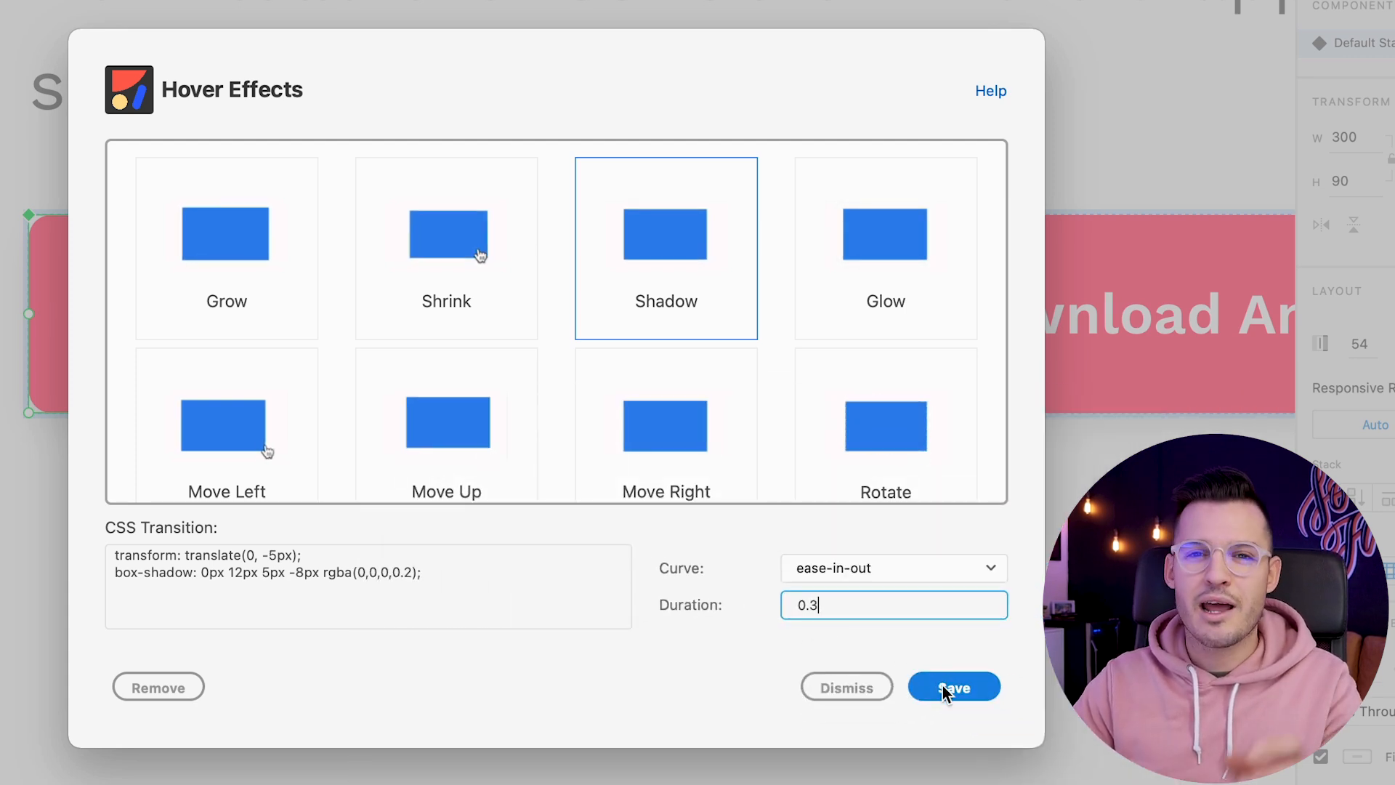
pyautogui.click(944, 689)
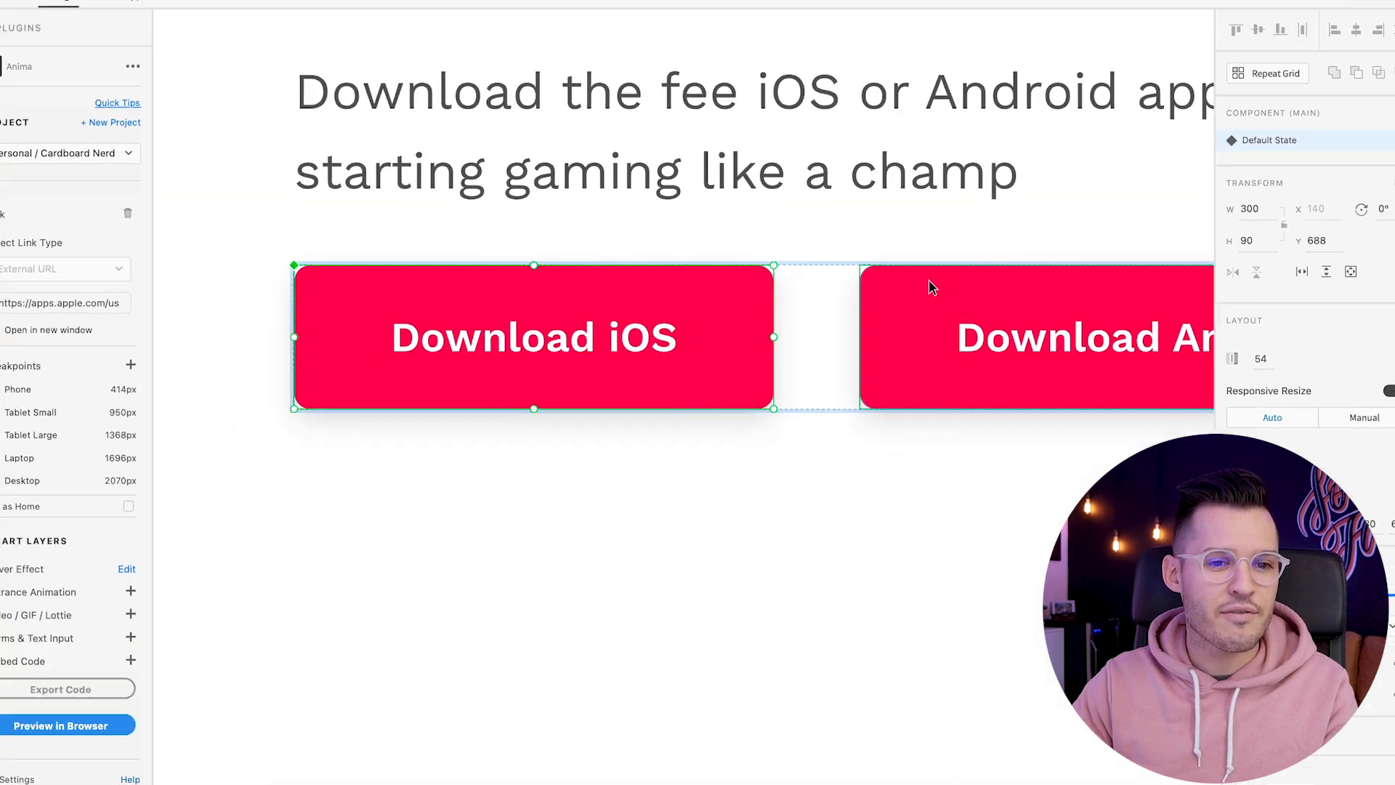
# Give the hero's Download Android button a Shadow hover effect with an ease-in-out curve and 0.3 duration, and save it.
pyautogui.click(908, 245)
pyautogui.click(185, 558)
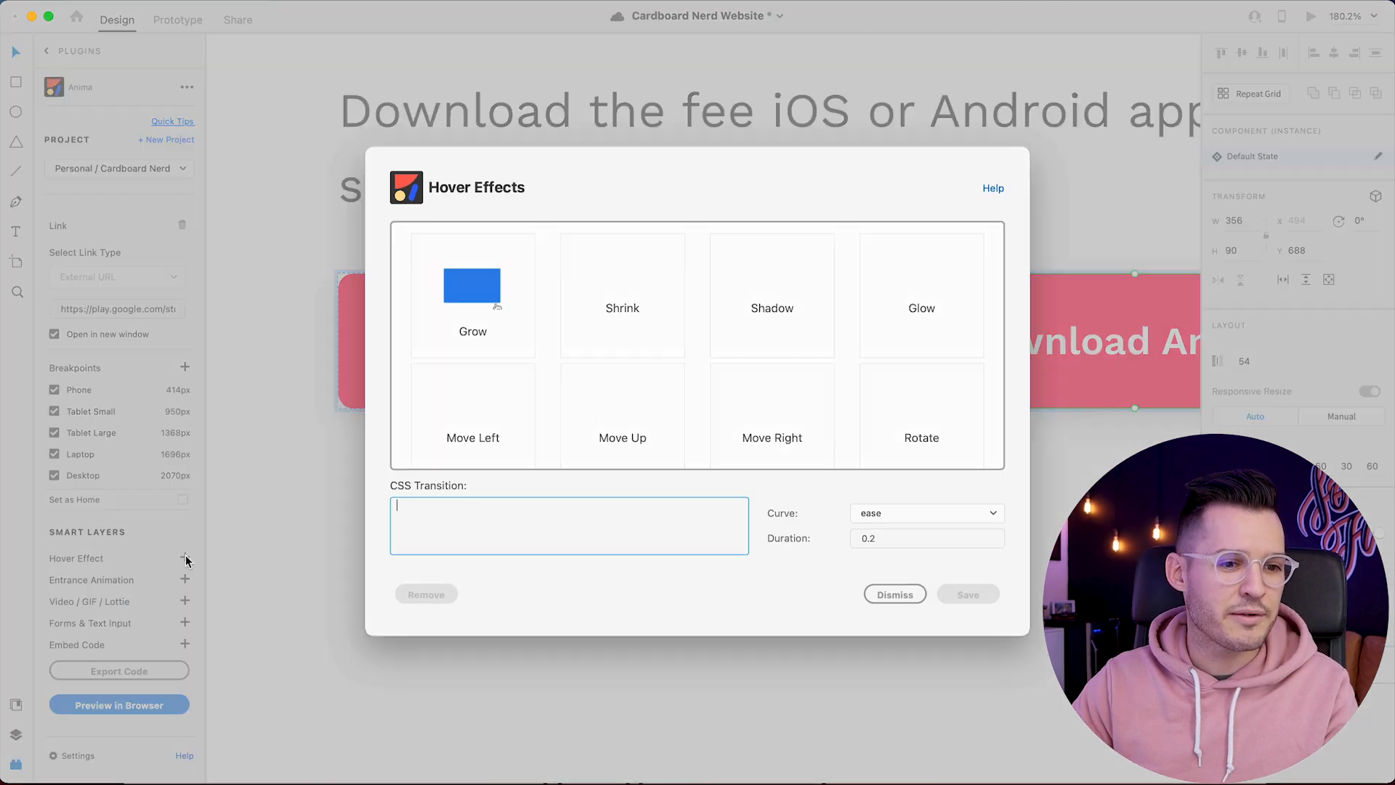
pyautogui.click(784, 306)
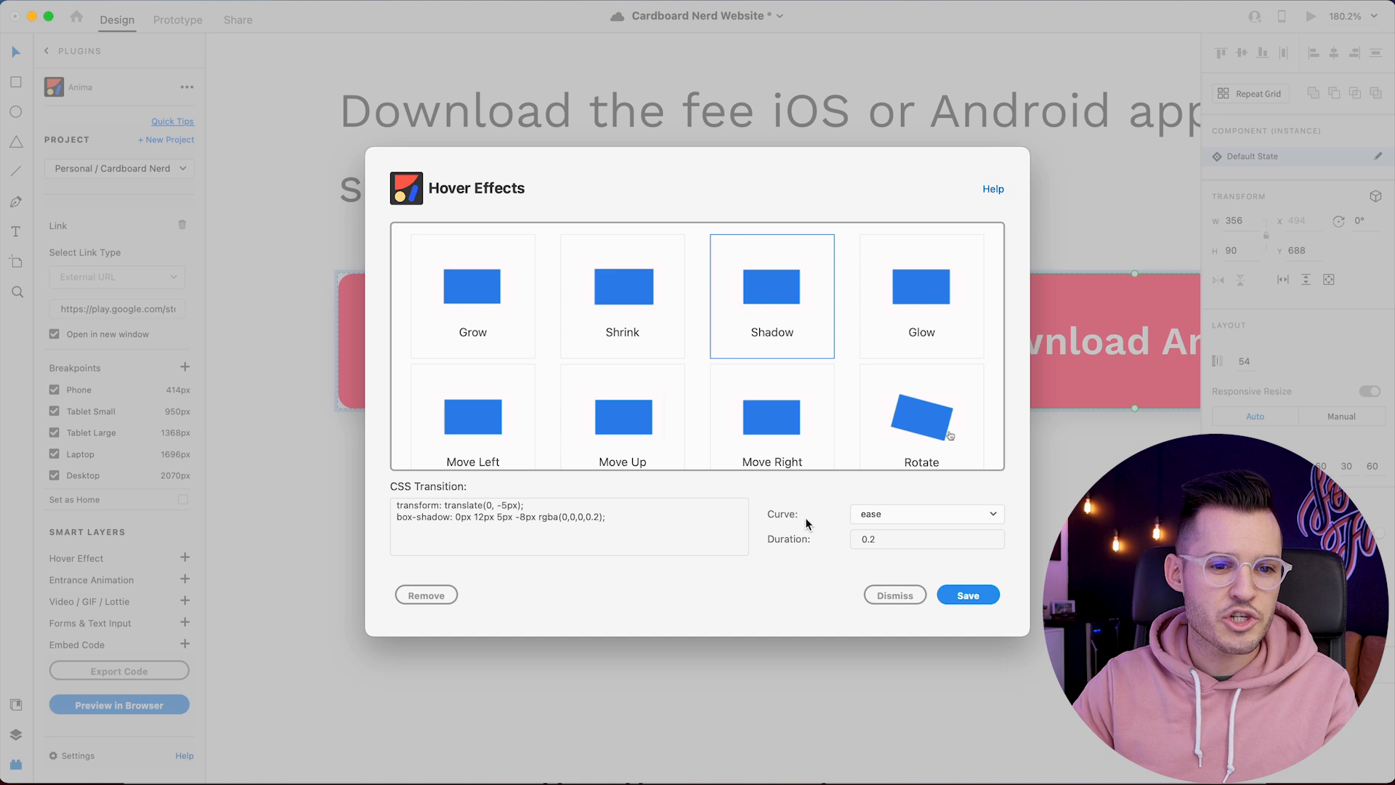
pyautogui.click(877, 515)
pyautogui.click(890, 466)
pyautogui.click(871, 541)
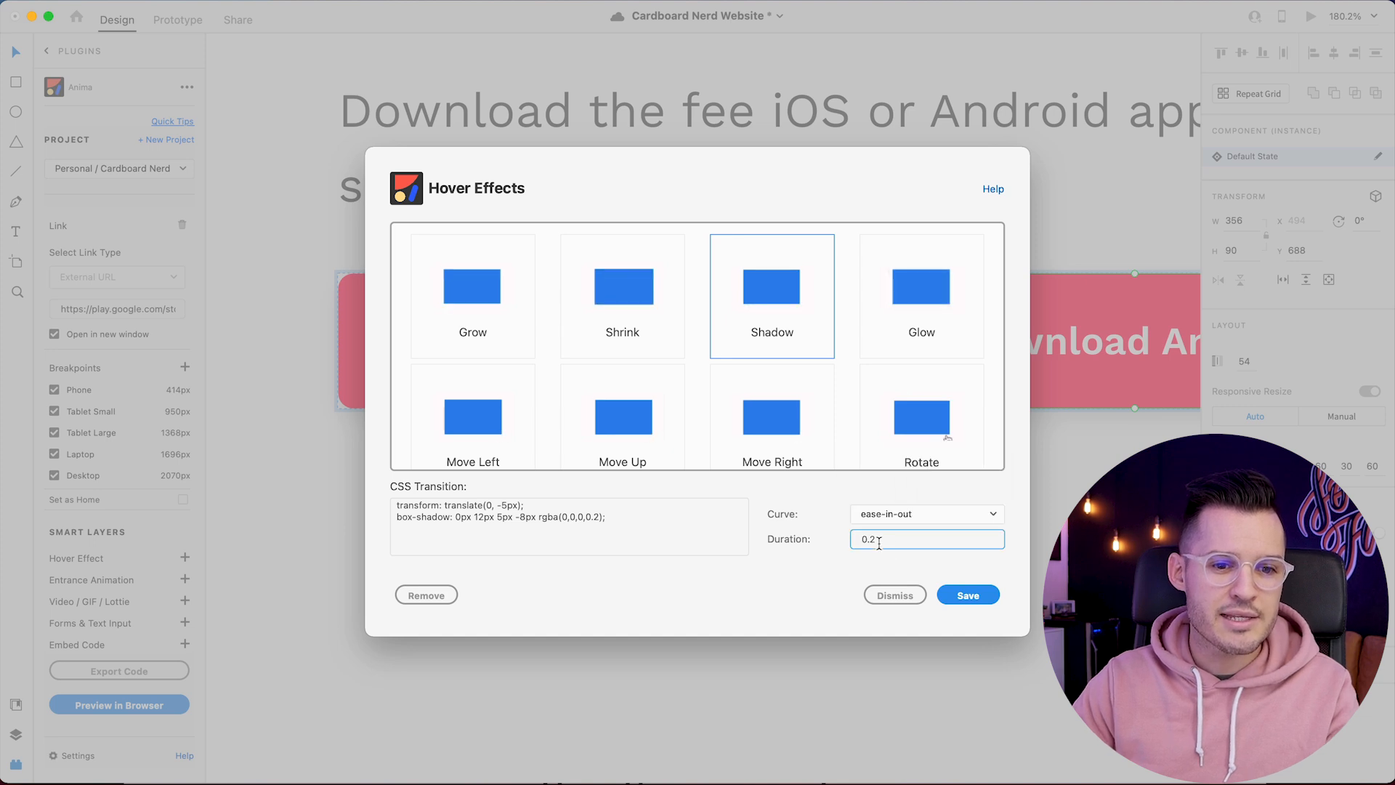
pyautogui.write('3')
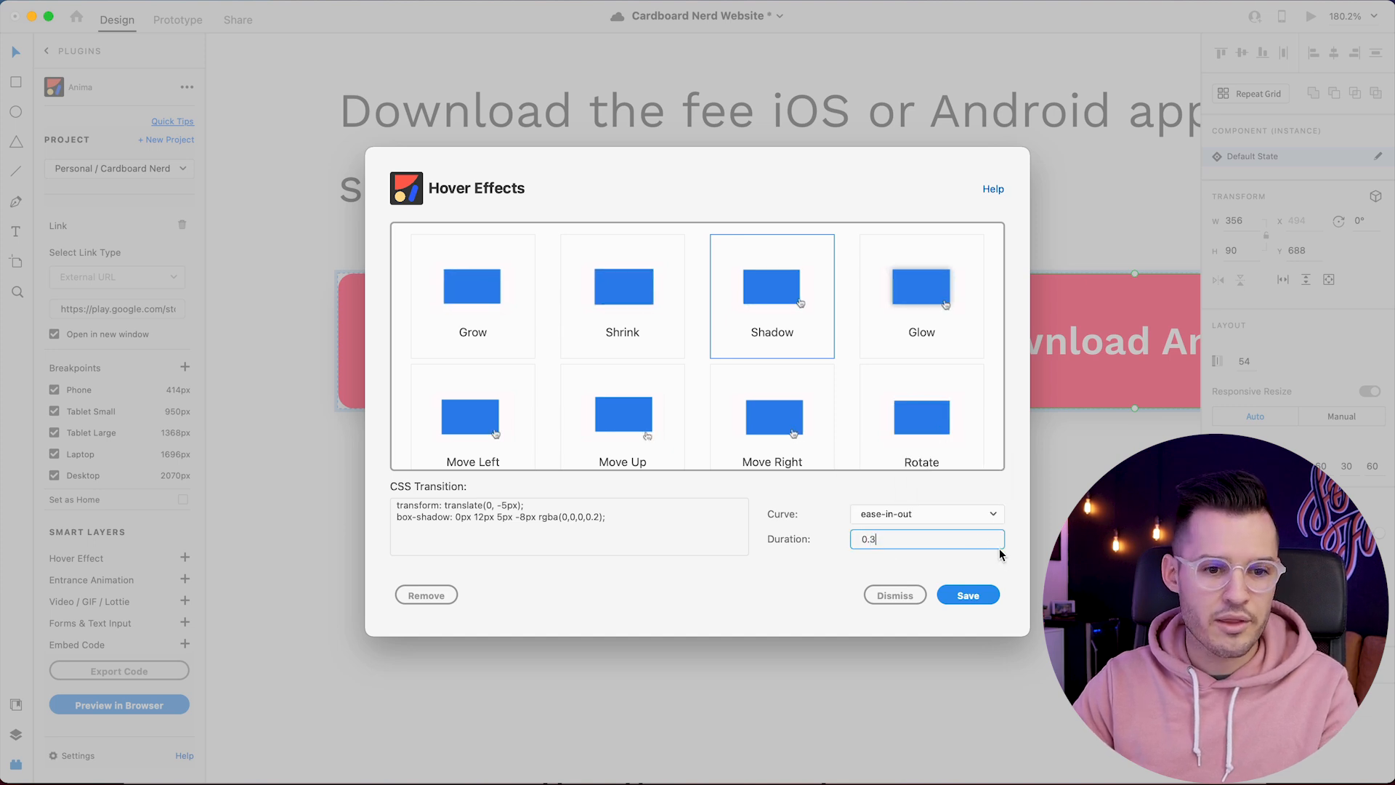
pyautogui.click(969, 595)
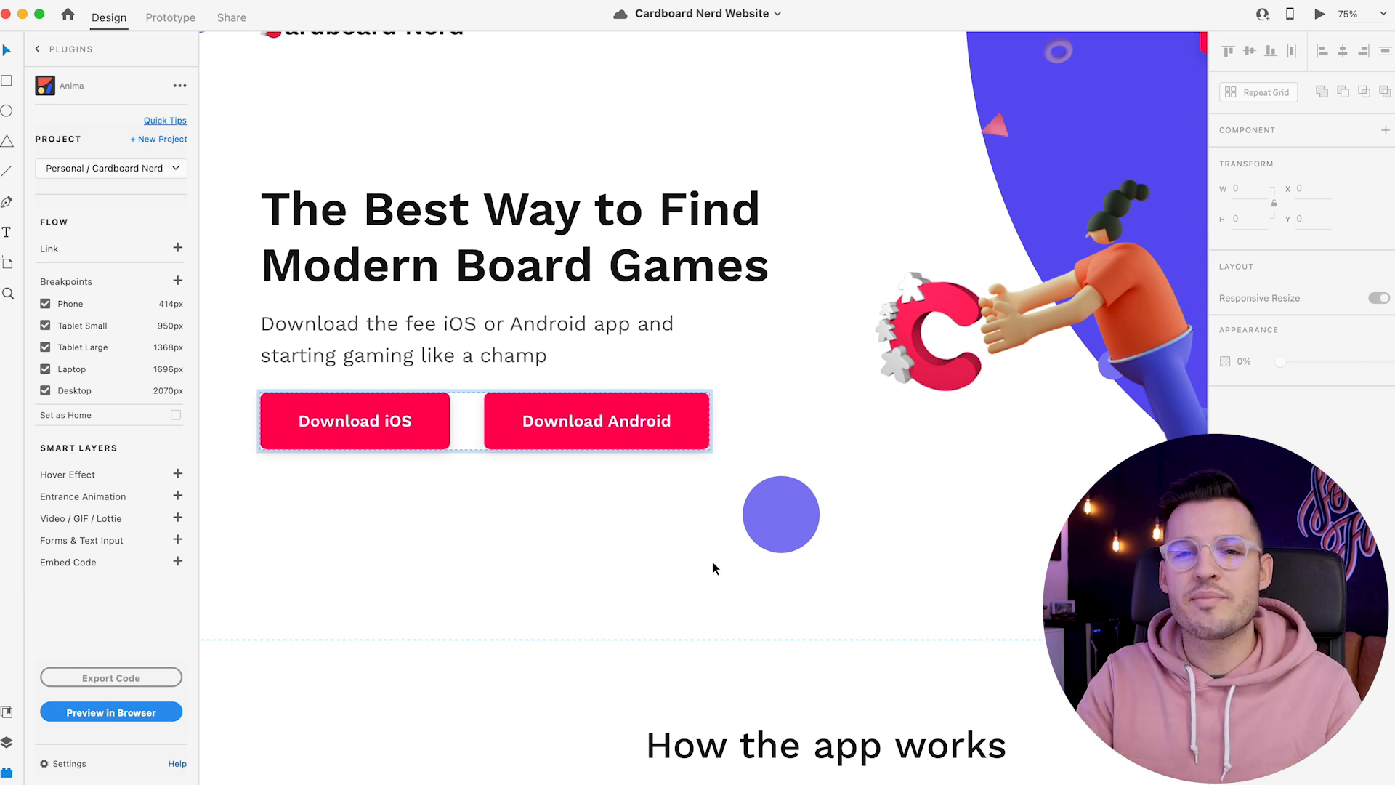
# Select the hero headline on the Desktop artboard and choose the Move Right entrance animation for it.
pyautogui.press('super+minus')
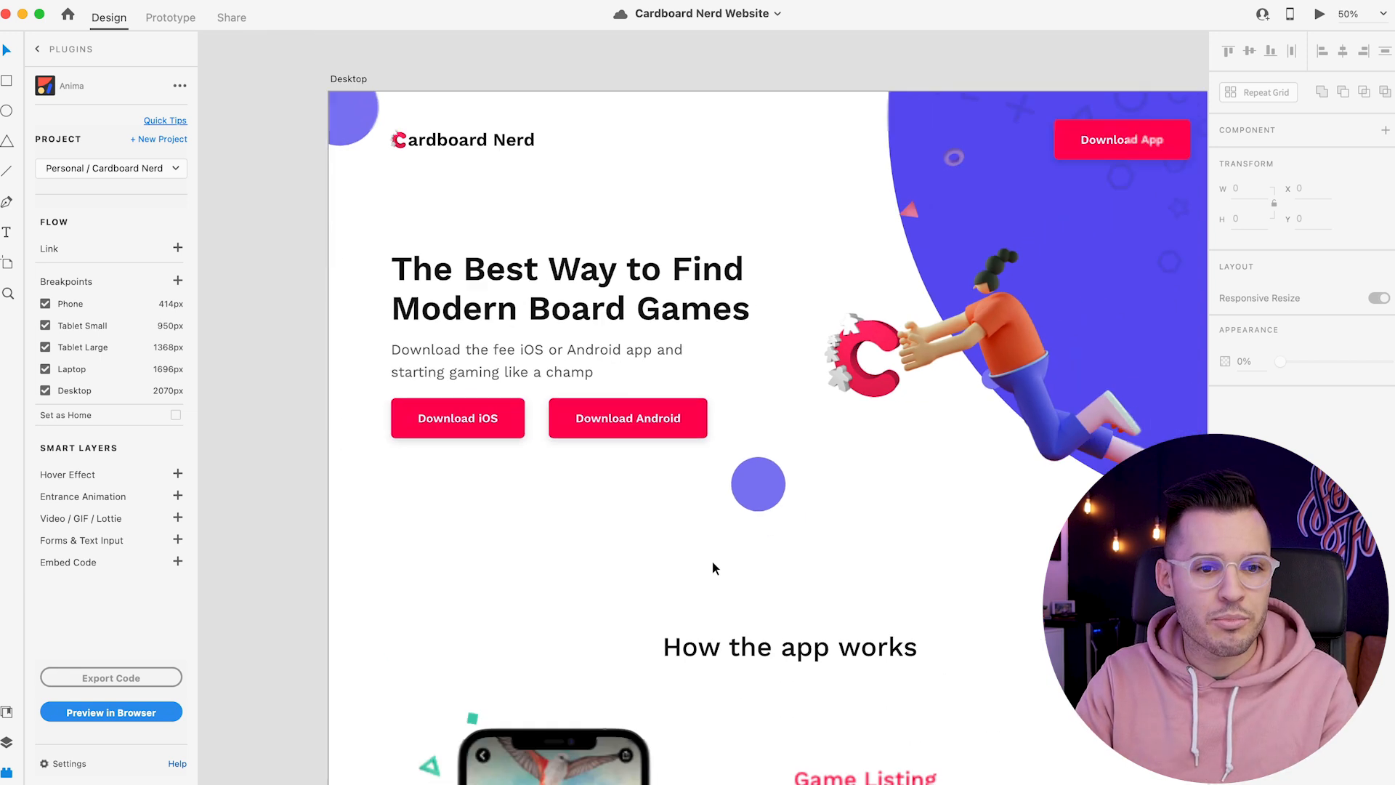
pyautogui.click(486, 325)
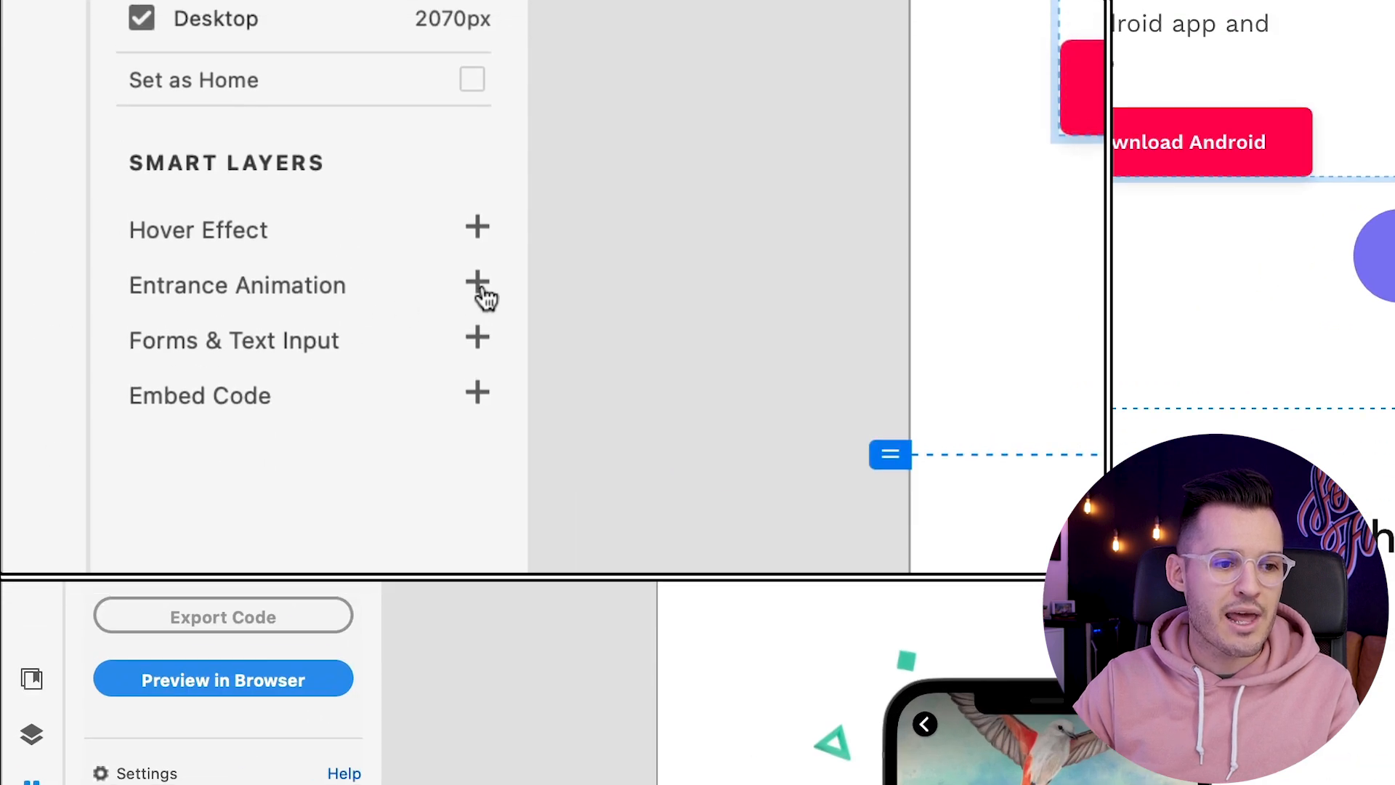
pyautogui.click(478, 283)
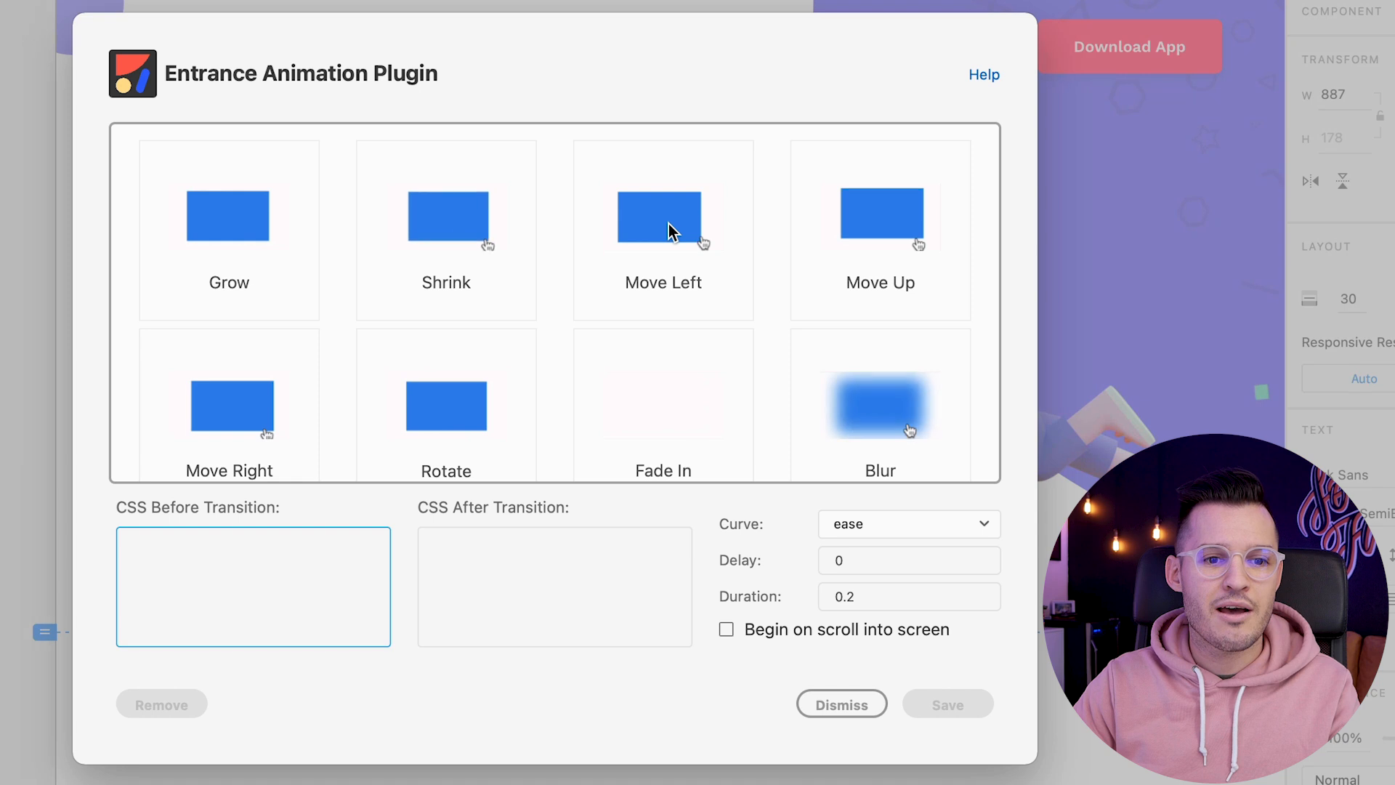
pyautogui.scroll(-1, 647, 262)
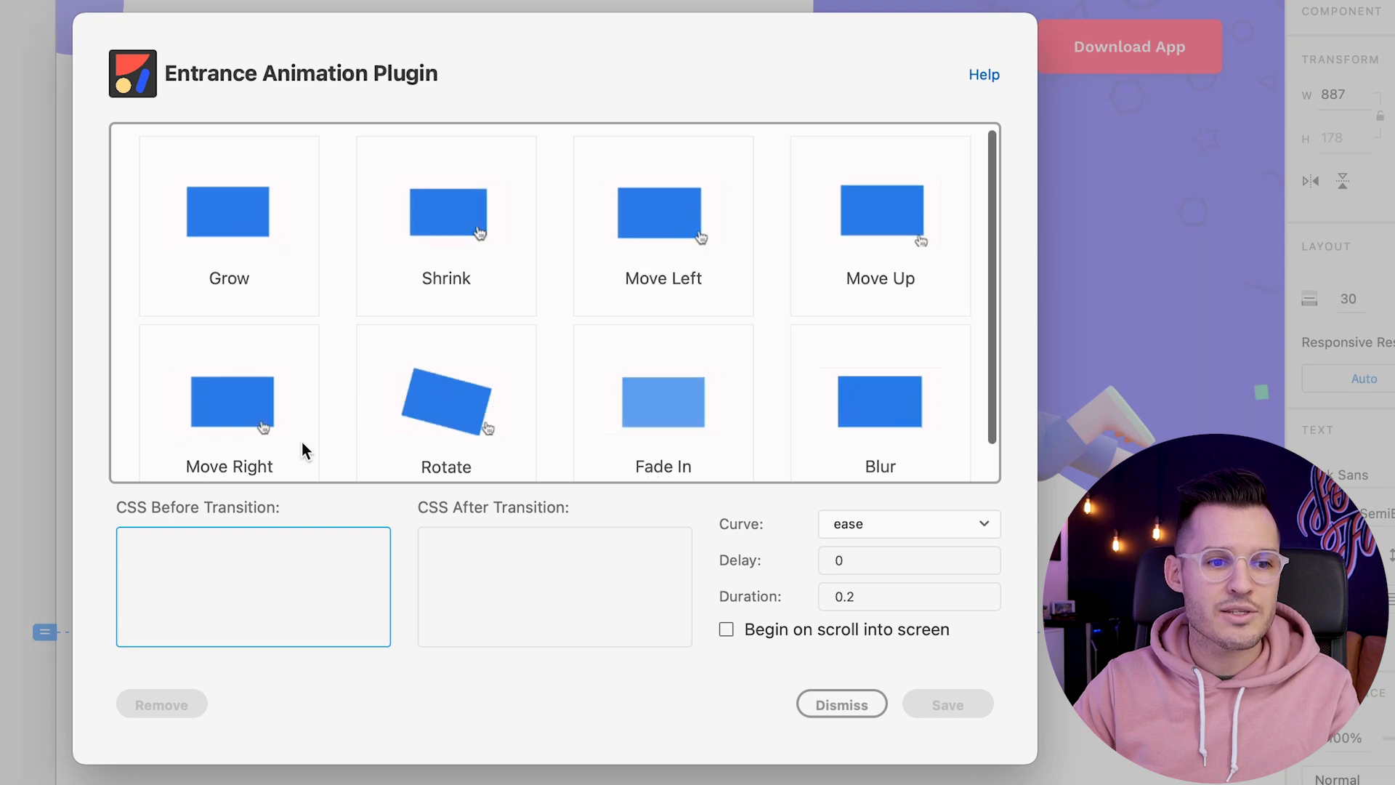
pyautogui.click(243, 407)
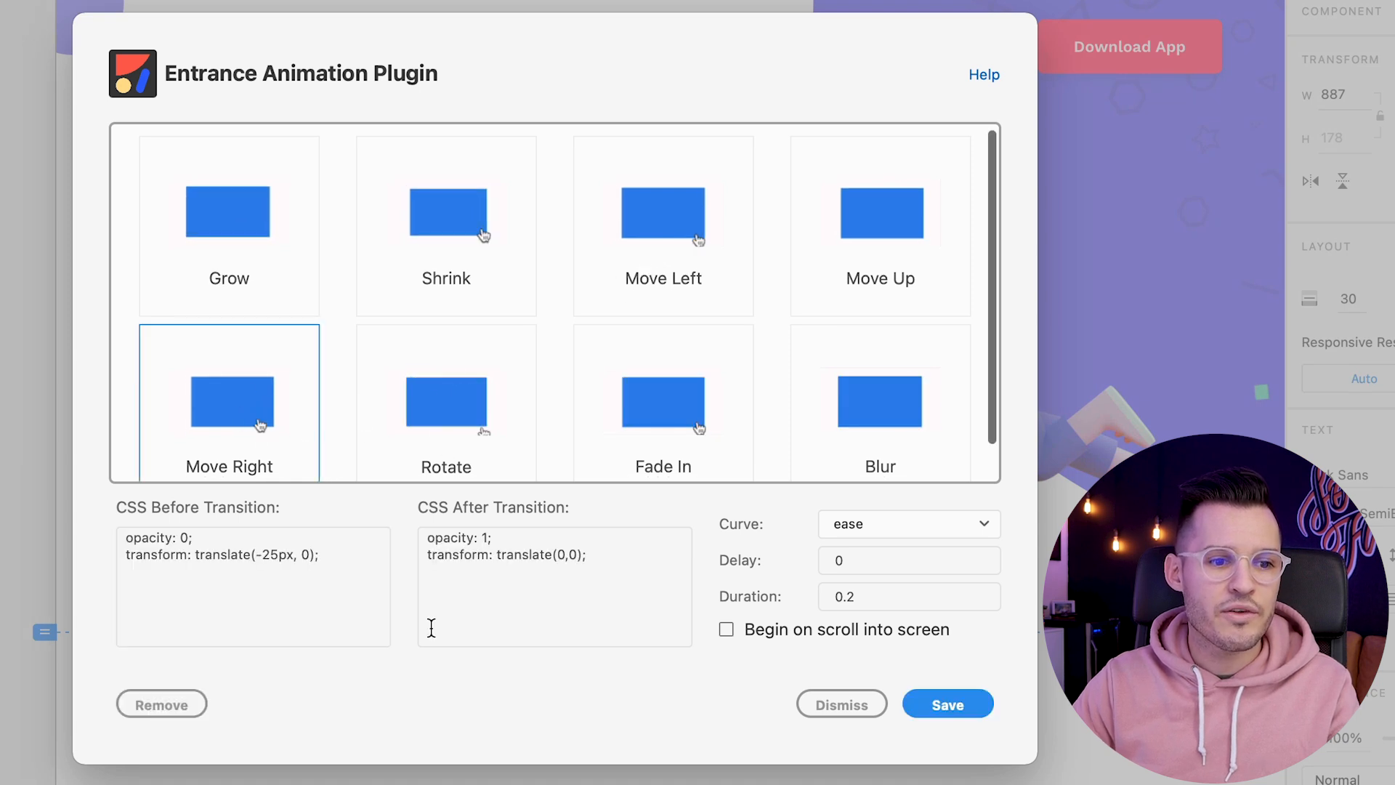
# Change the headline animation's starting CSS transform to translate(-250px, 0).
pyautogui.moveTo(262, 557); pyautogui.dragTo(269, 557)
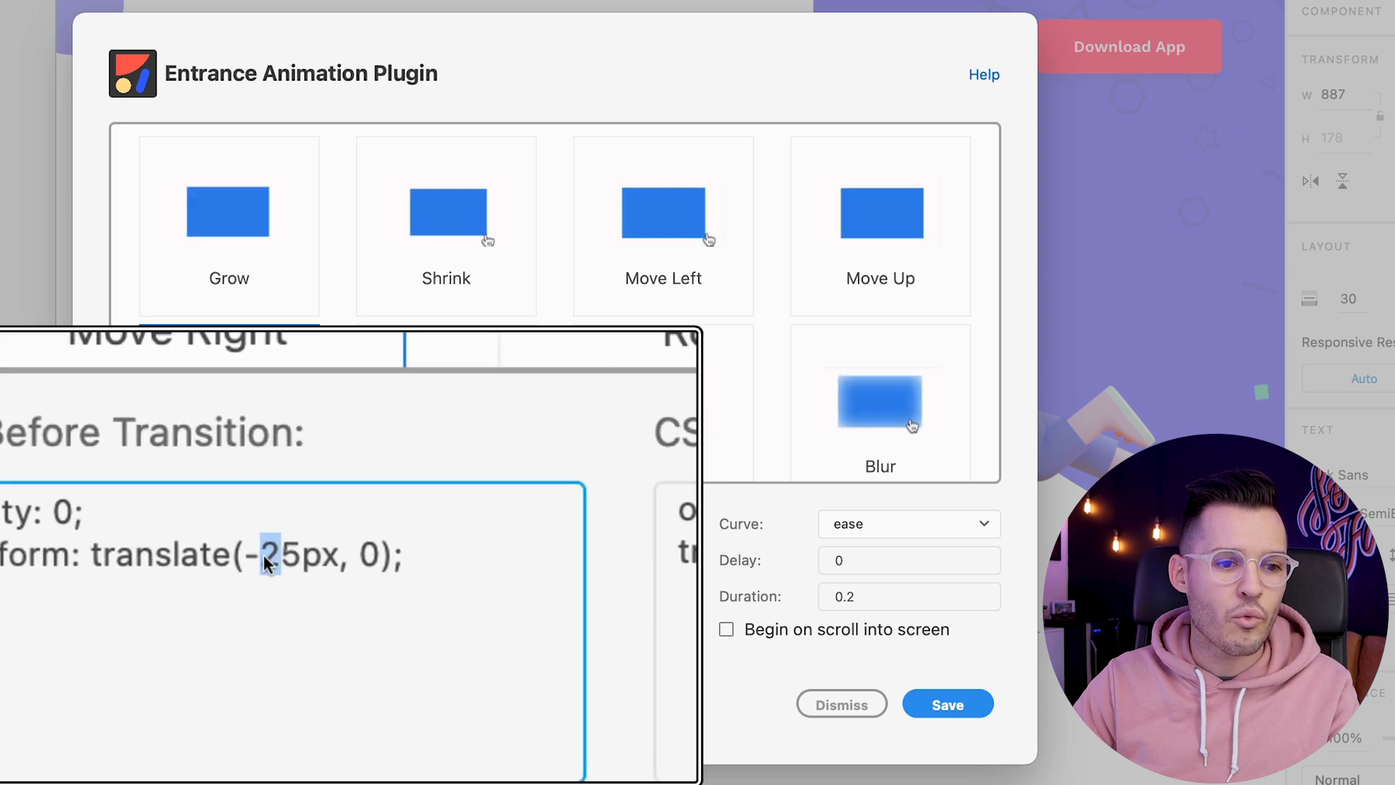
pyautogui.click(280, 557)
pyautogui.write('0')
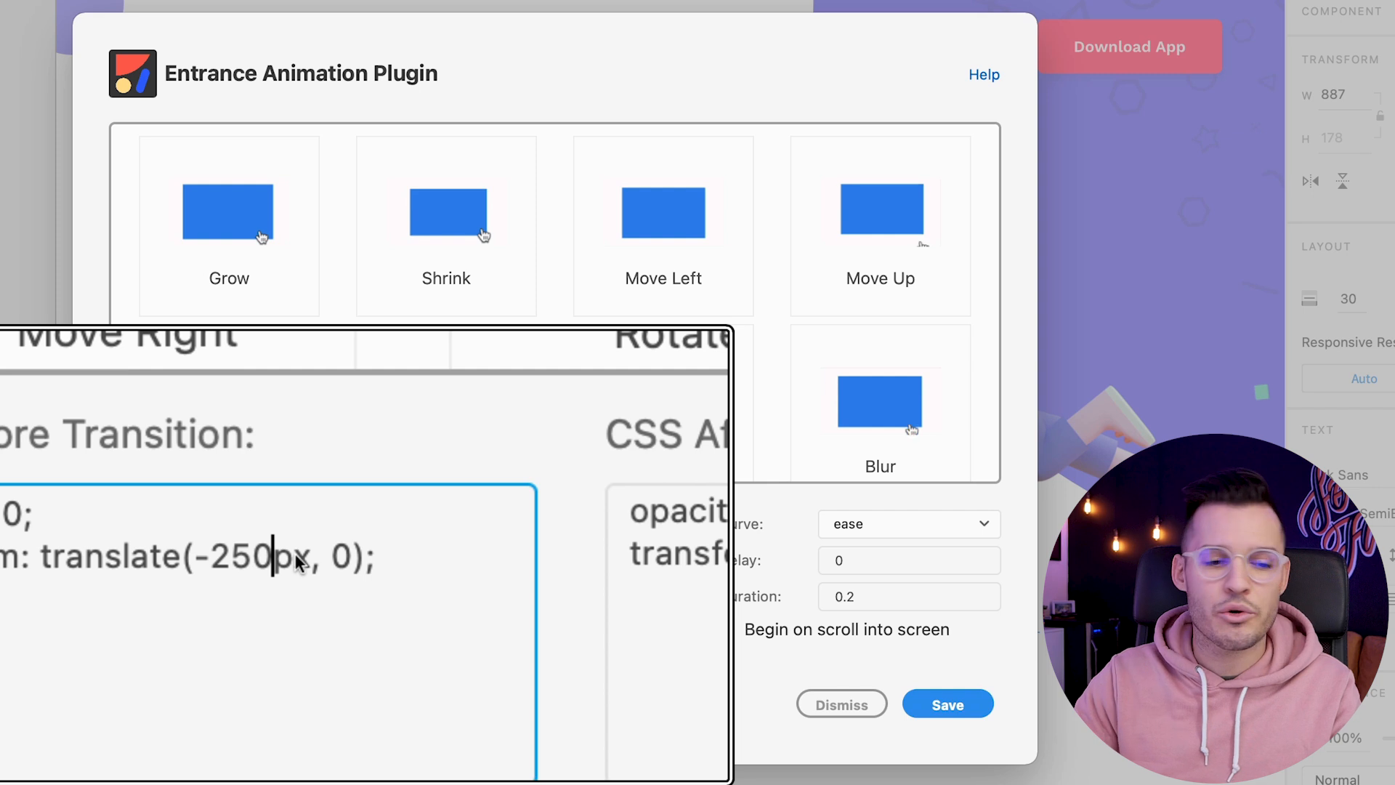
pyautogui.press('Tab')
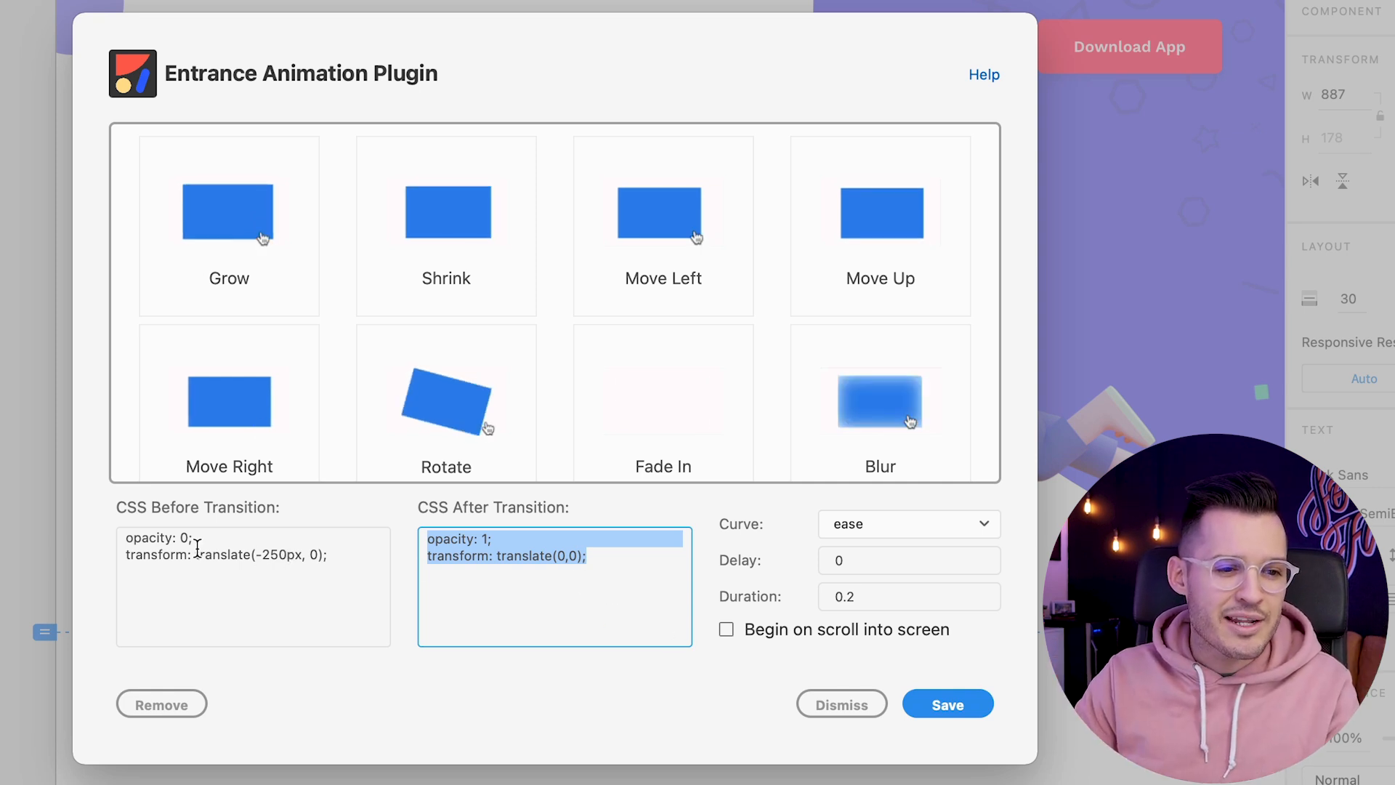
# Set the headline entrance animation's duration to 0.8 and choose its easing curve.
pyautogui.moveTo(168, 541); pyautogui.dragTo(190, 539)
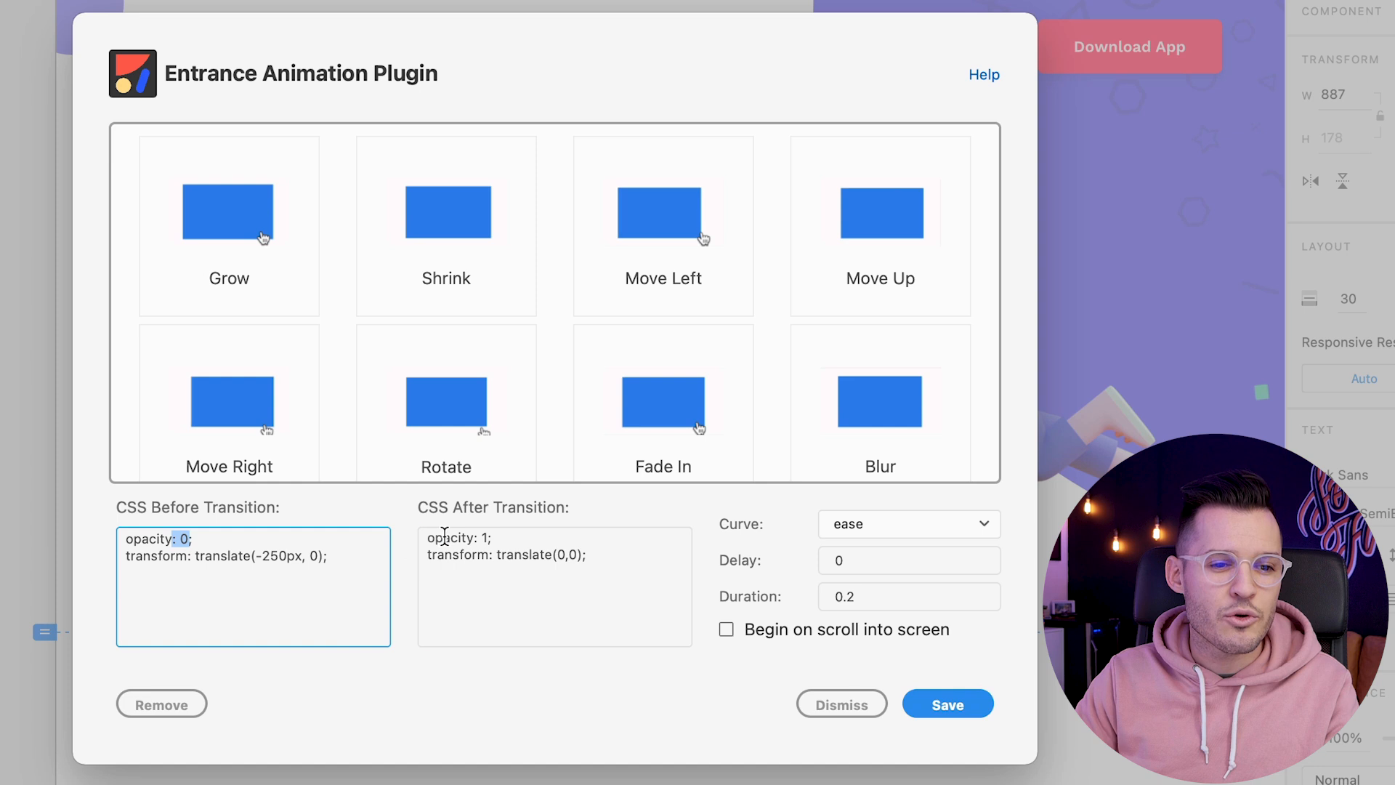
pyautogui.moveTo(443, 538); pyautogui.dragTo(503, 539)
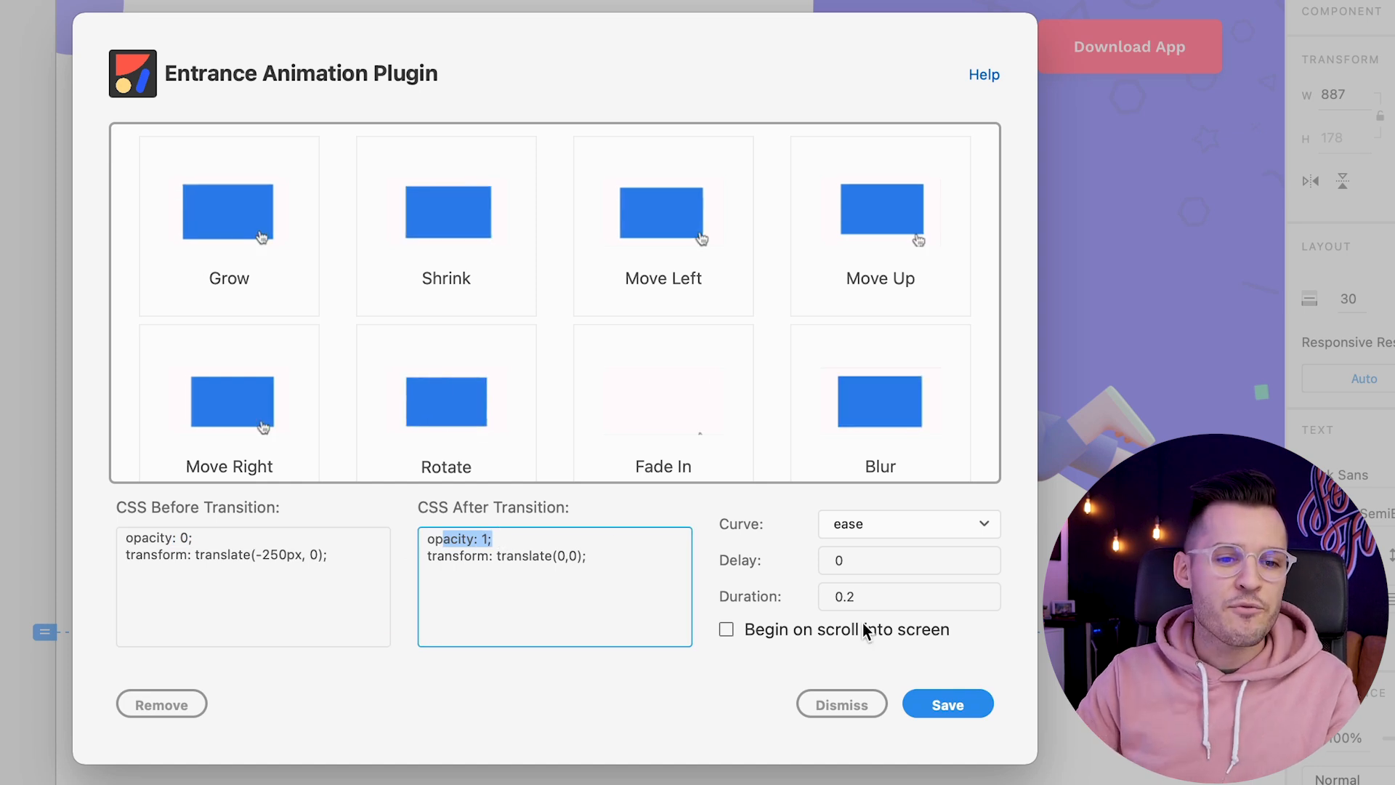
pyautogui.moveTo(846, 597); pyautogui.dragTo(882, 604)
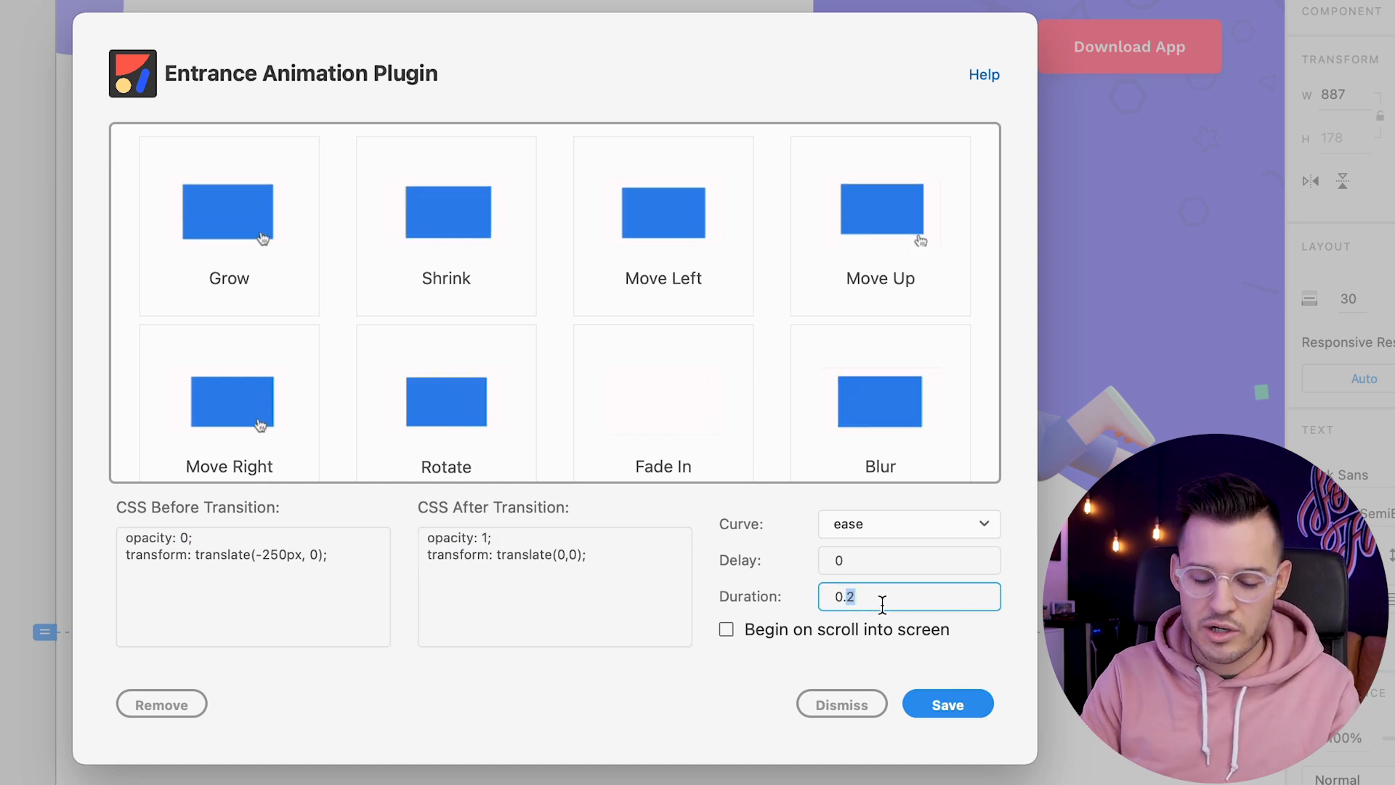
pyautogui.write('8')
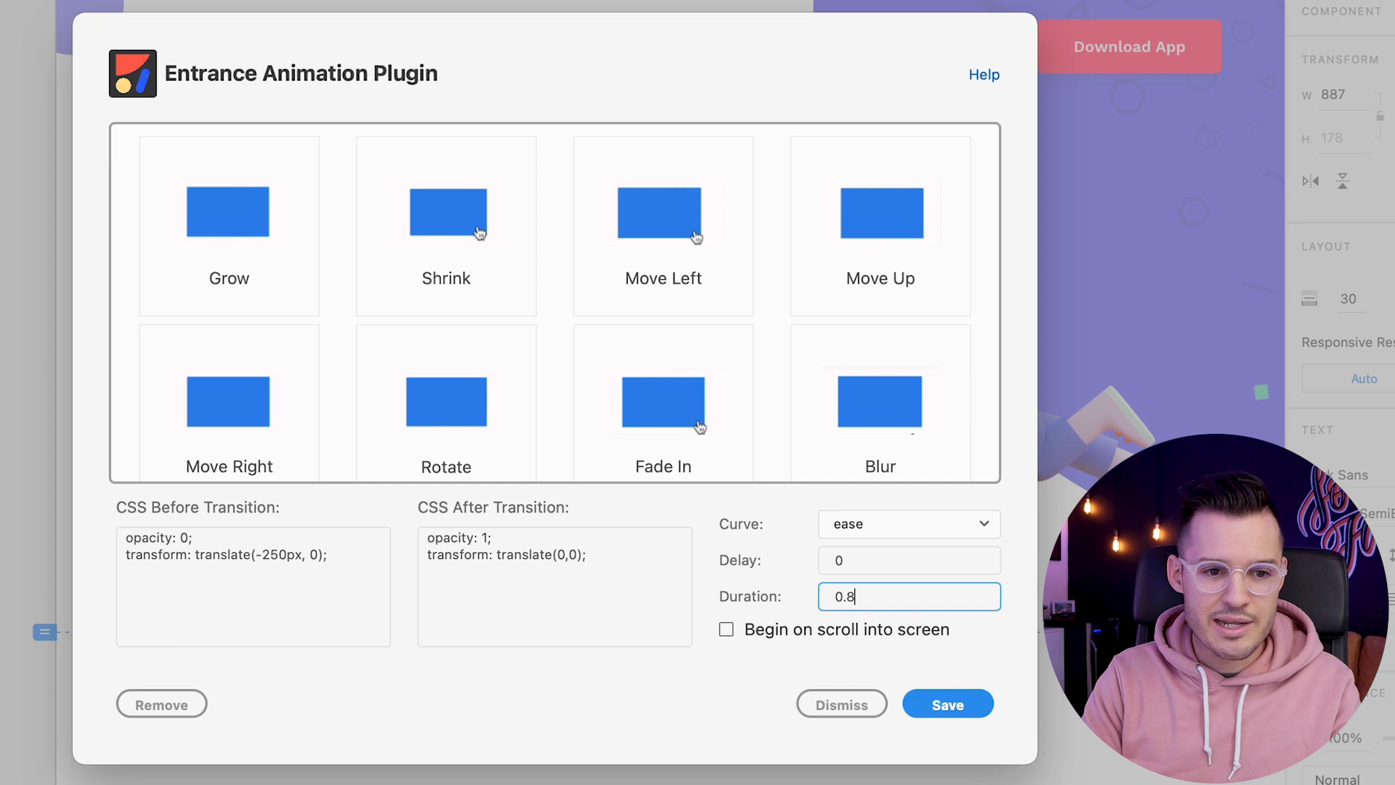
pyautogui.click(886, 530)
pyautogui.click(901, 455)
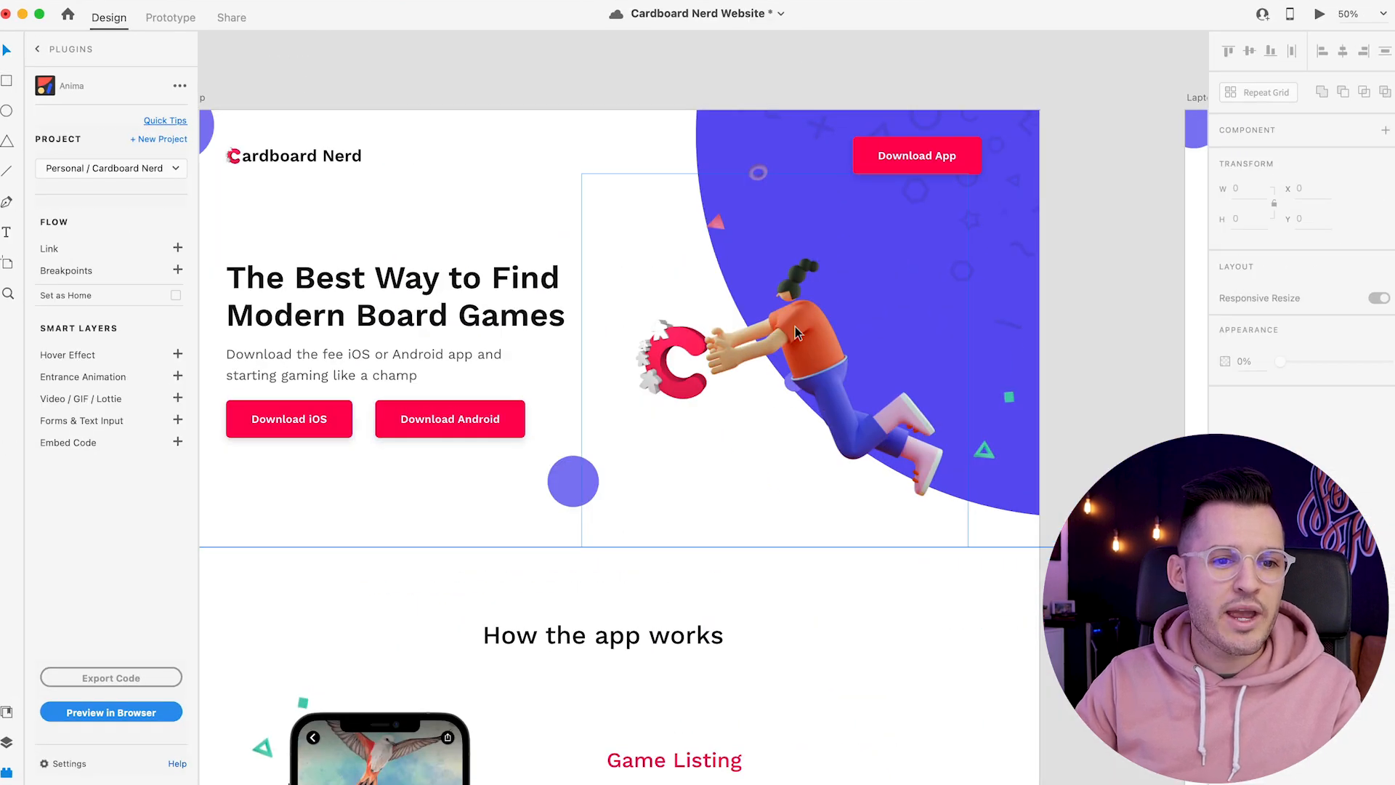
# Give the hero character illustration a Move Left entrance animation with the starting CSS transform translate(250px, 0).
pyautogui.click(796, 332)
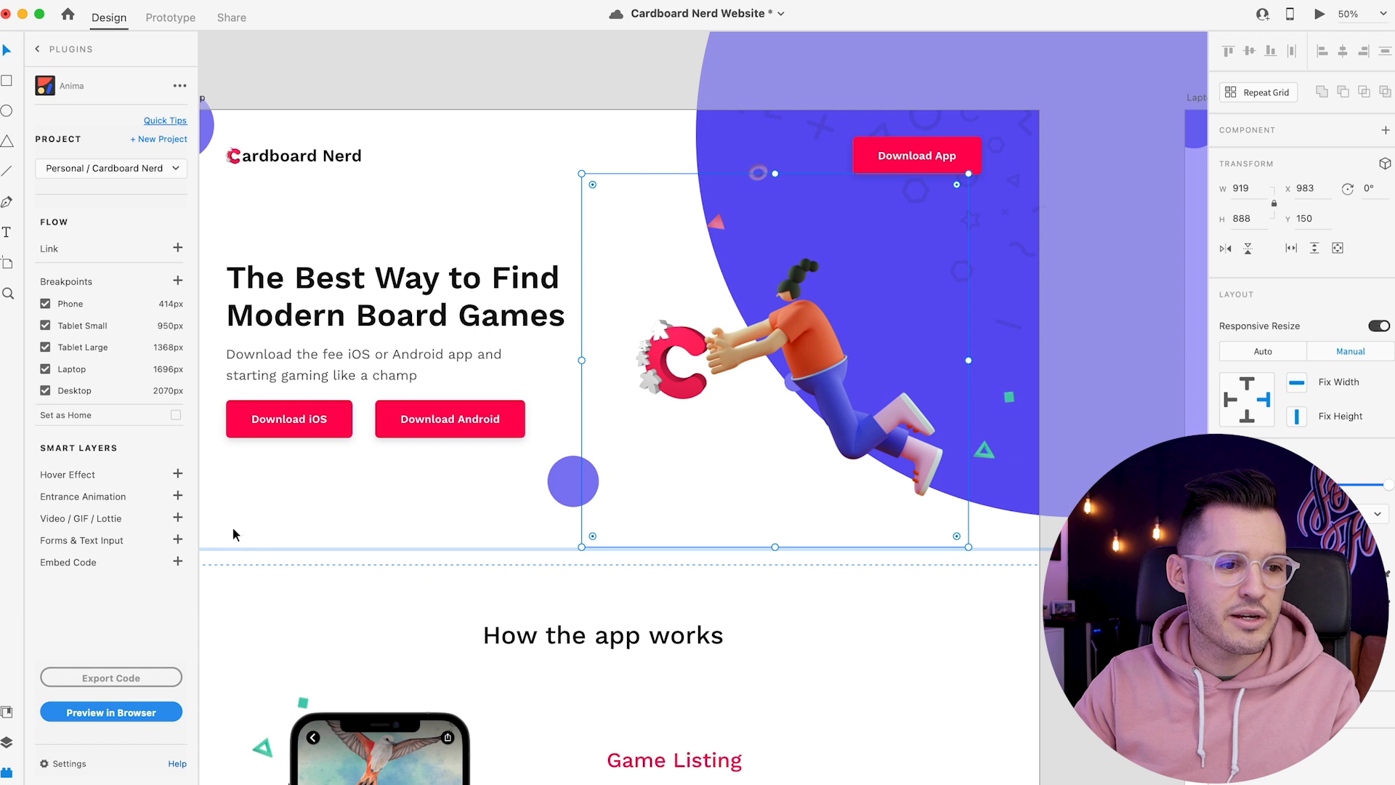
pyautogui.click(178, 497)
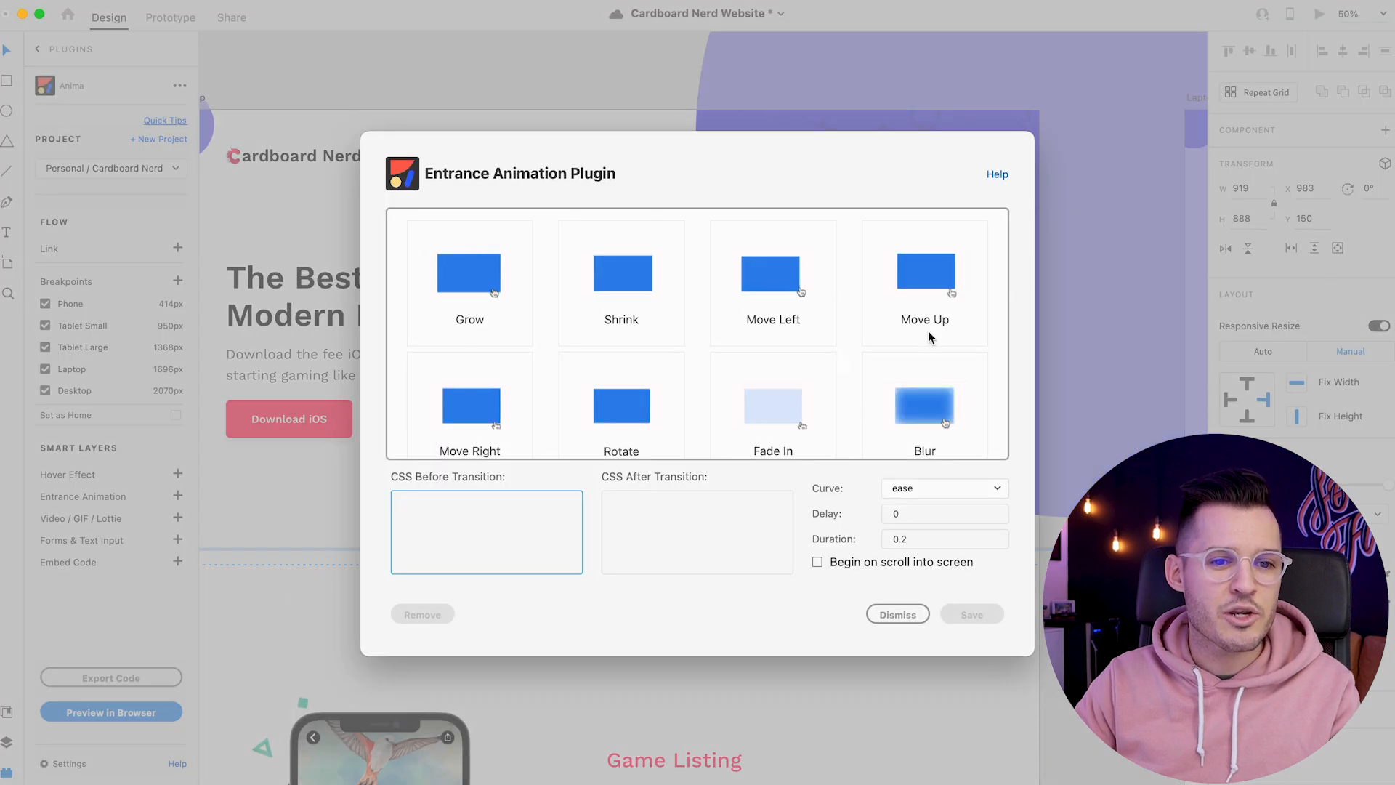
pyautogui.click(792, 282)
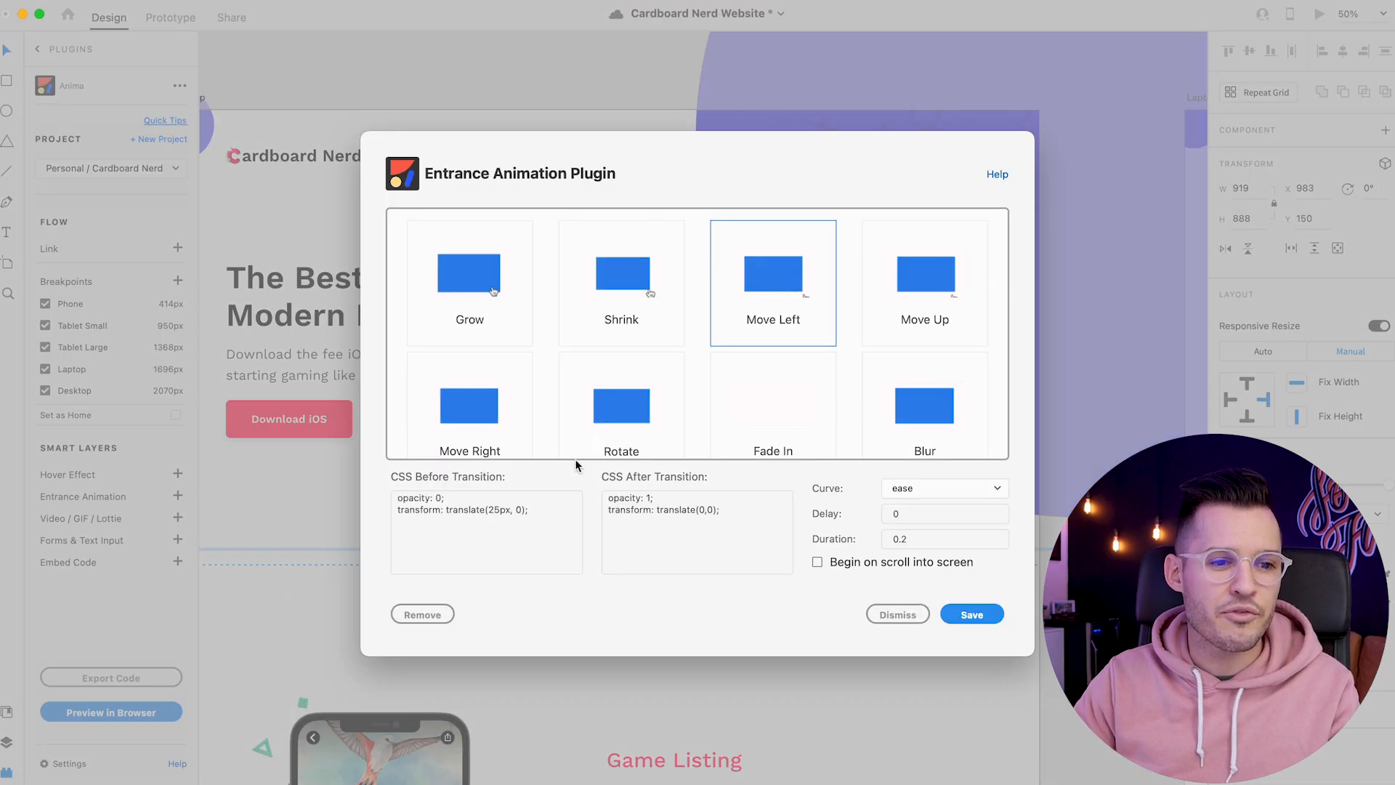
pyautogui.click(497, 511)
pyautogui.moveTo(494, 510); pyautogui.dragTo(503, 509)
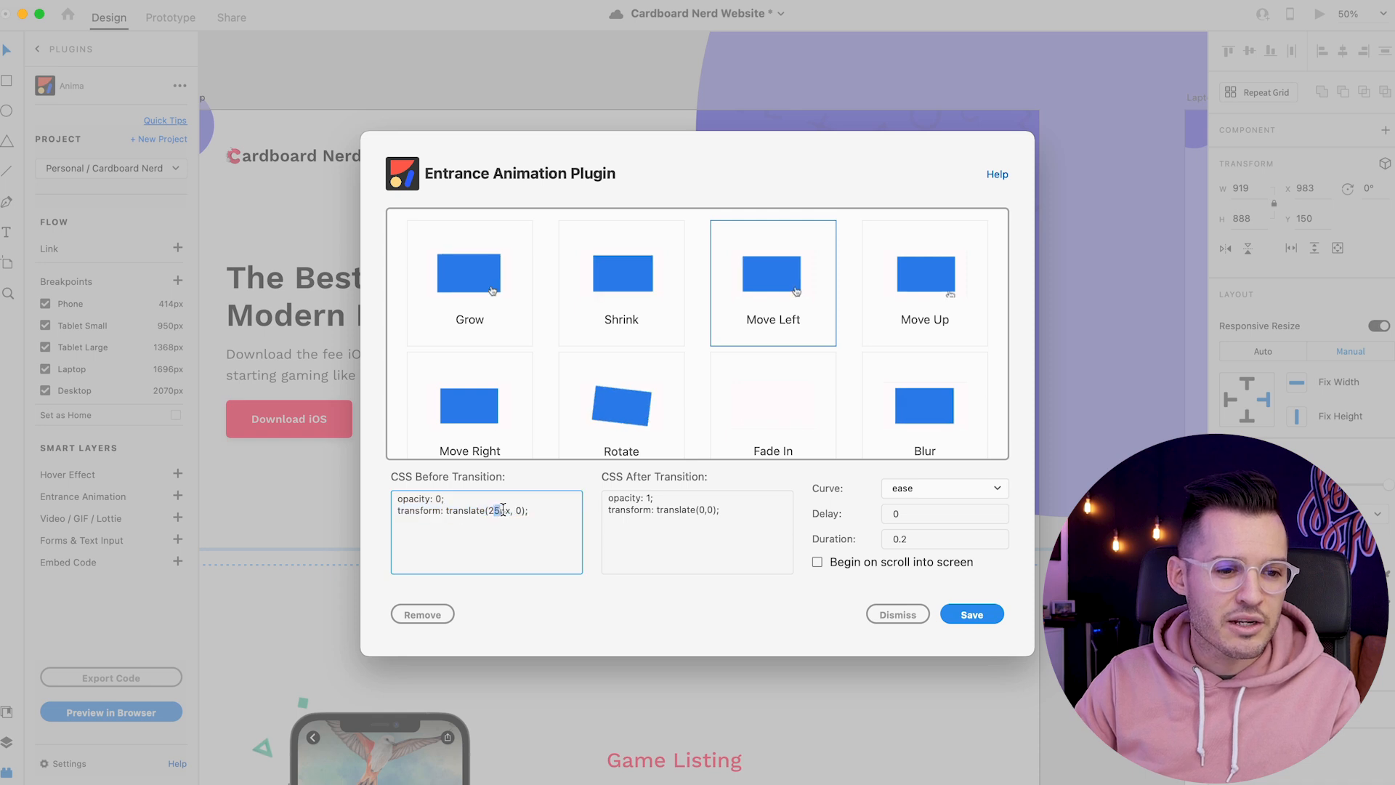
# Set the illustration animation's curve to ease-in-out and its duration to 0.5, and save it.
pyautogui.click(914, 495)
pyautogui.click(943, 437)
pyautogui.doubleClick(903, 539)
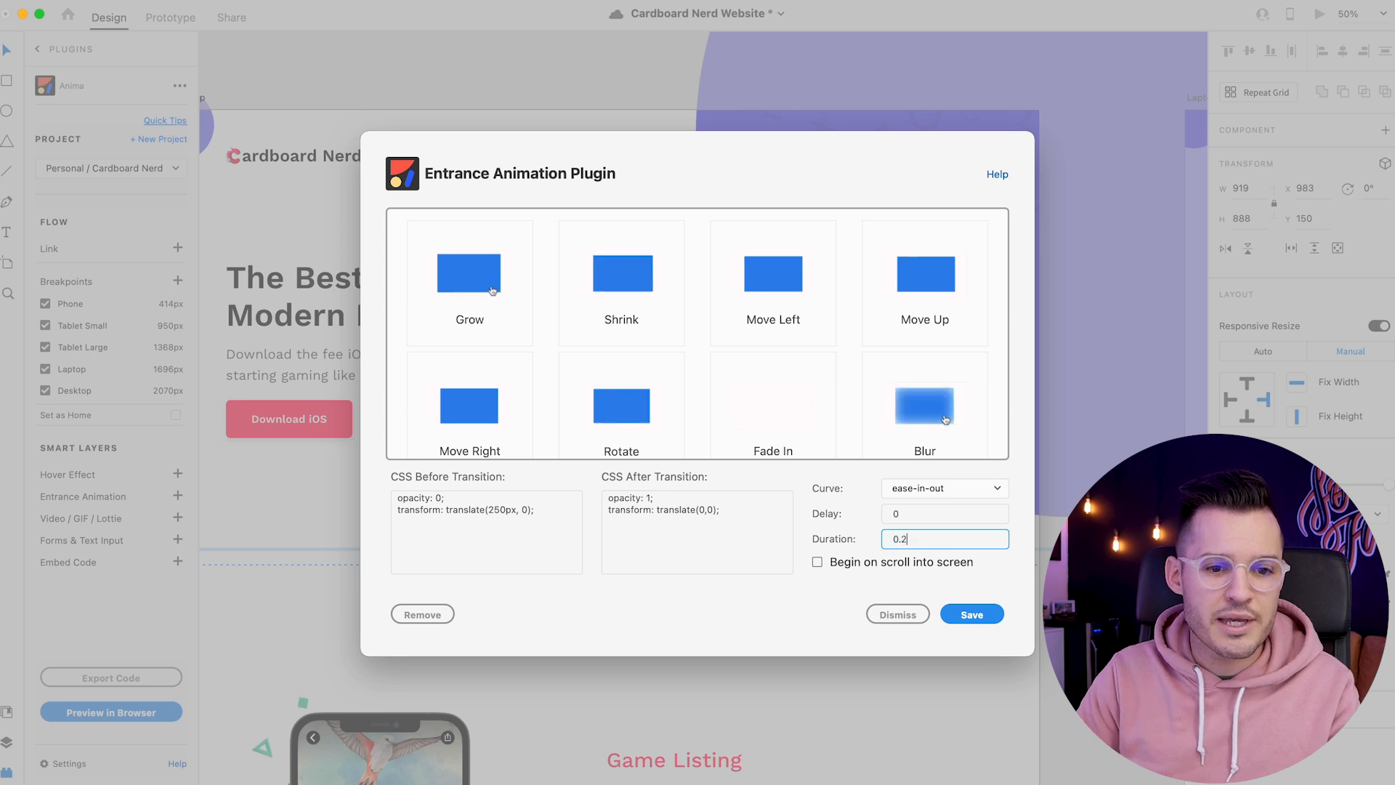
pyautogui.write('0.5')
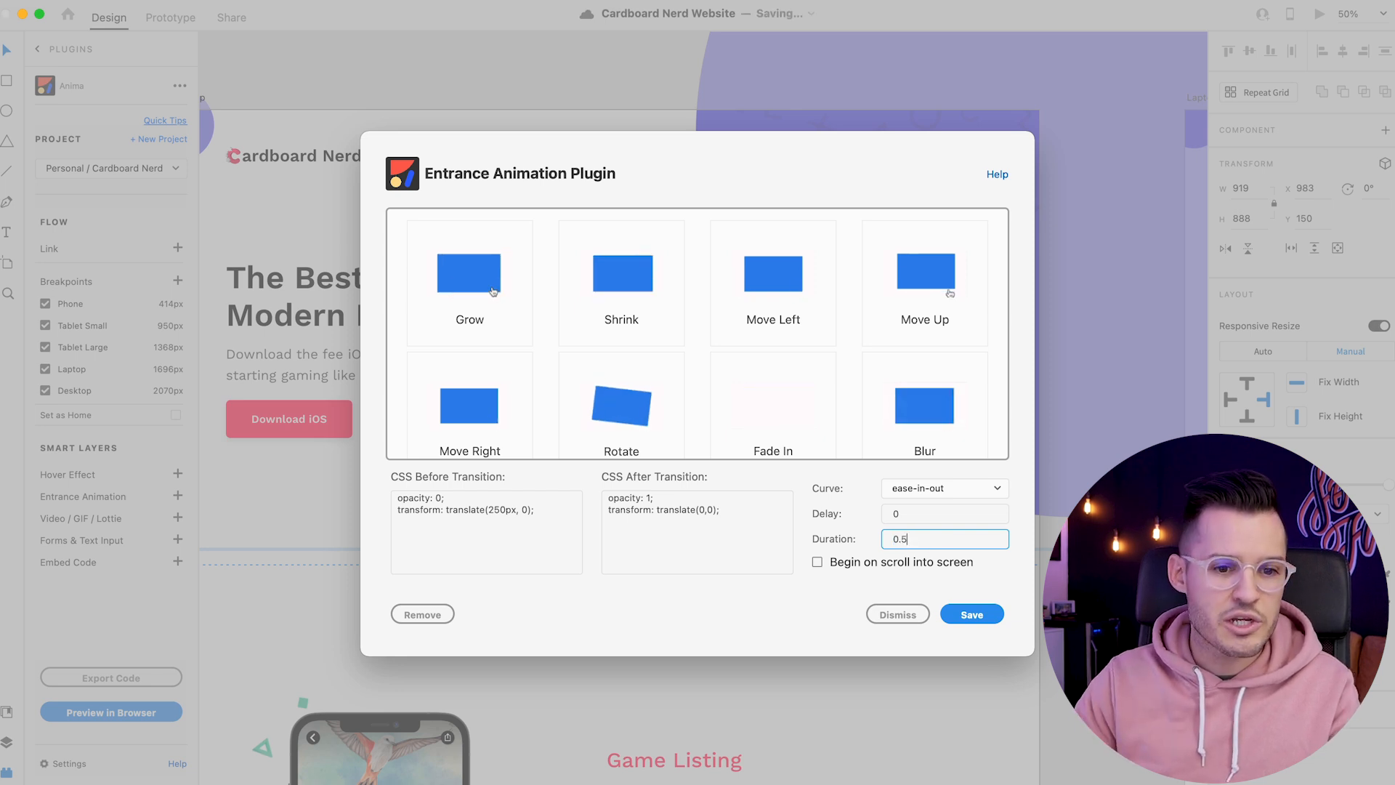
pyautogui.click(977, 612)
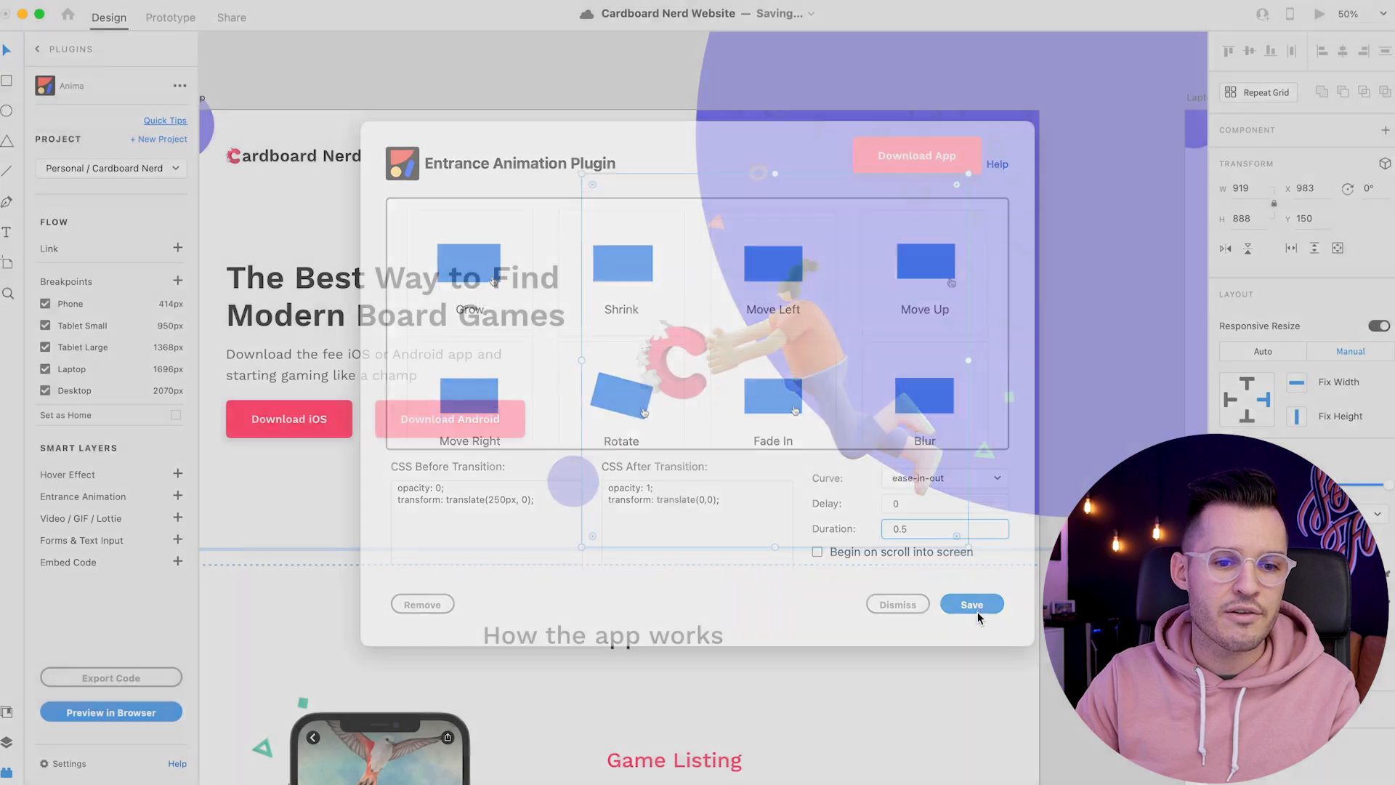
# Select the phone mockup group in the How the app works section and choose the Move Right entrance animation for it.
pyautogui.scroll(-10, 478, 387)
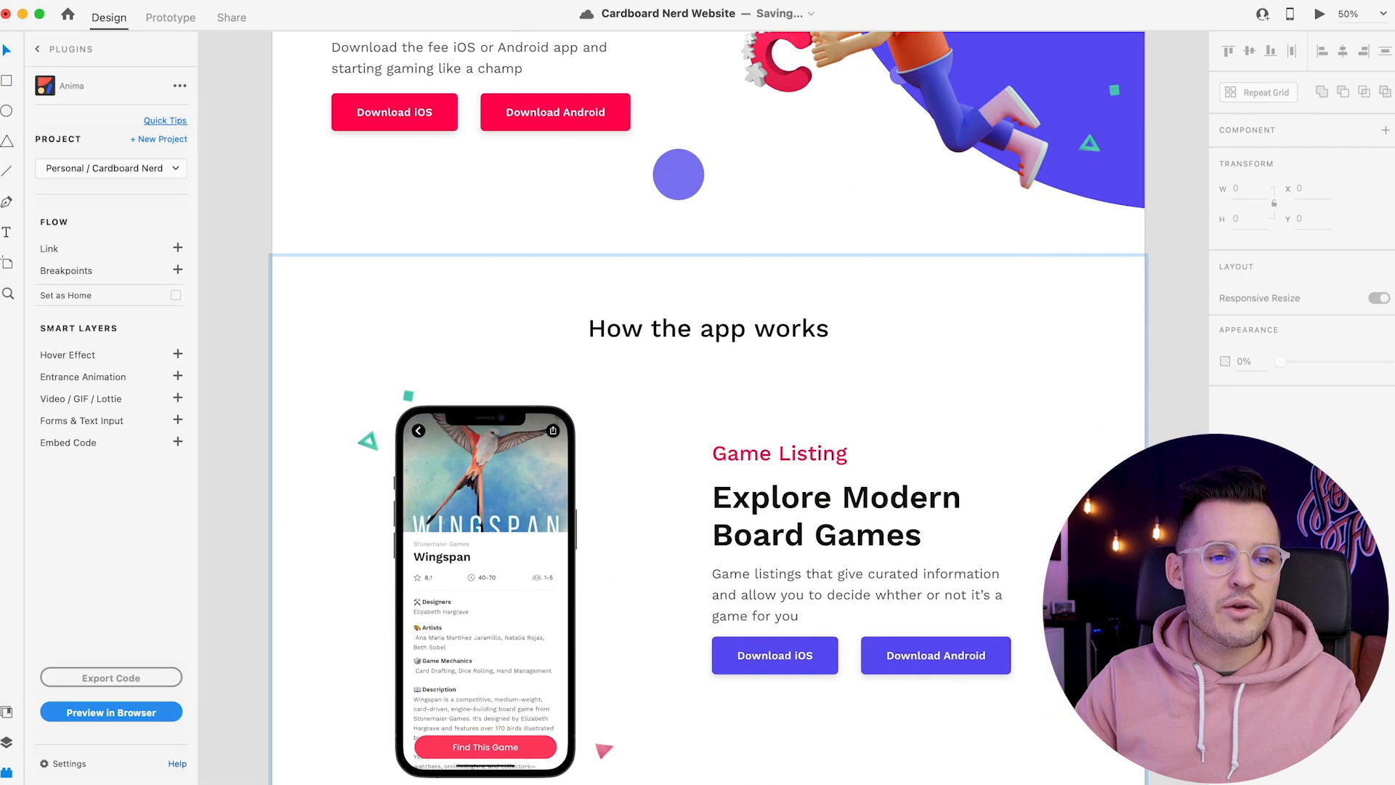
pyautogui.click(478, 387)
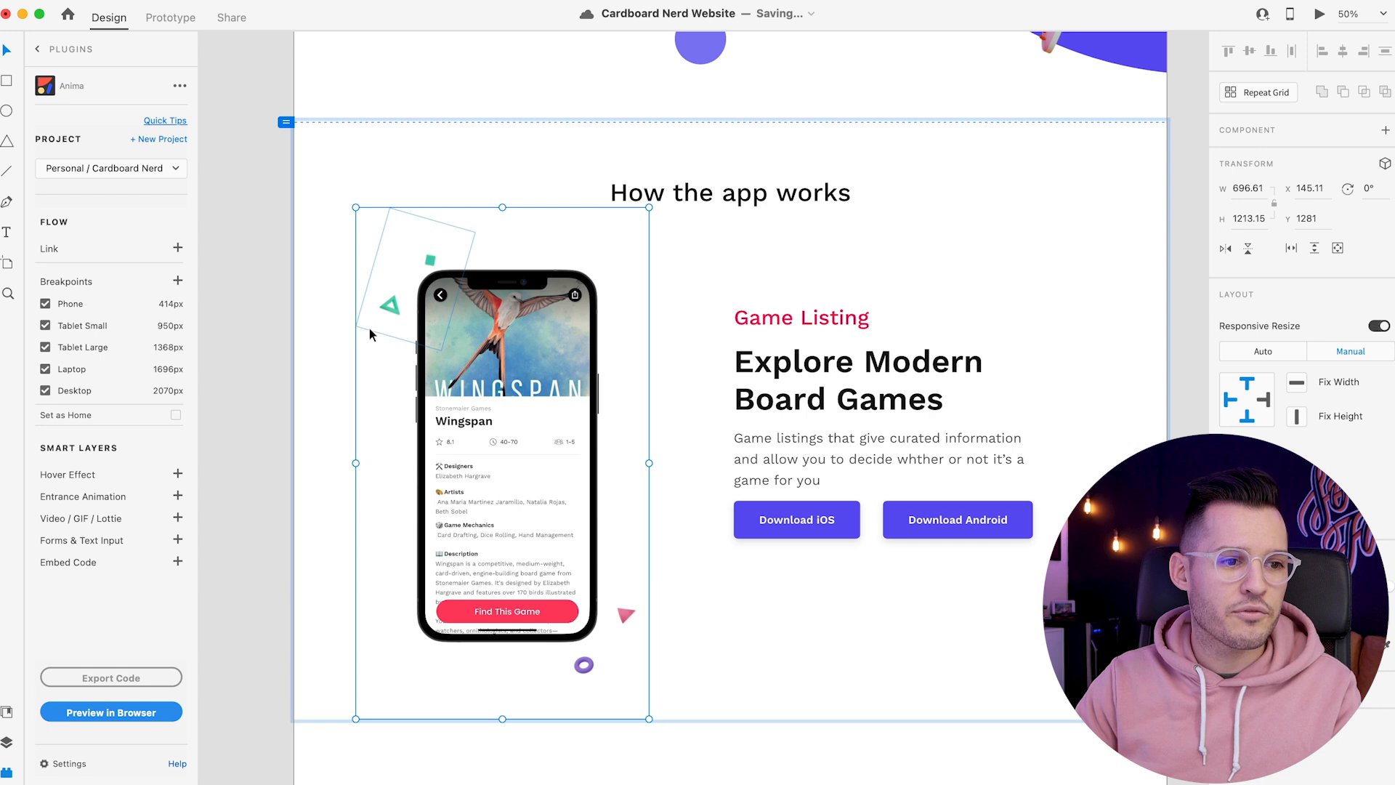
pyautogui.click(178, 499)
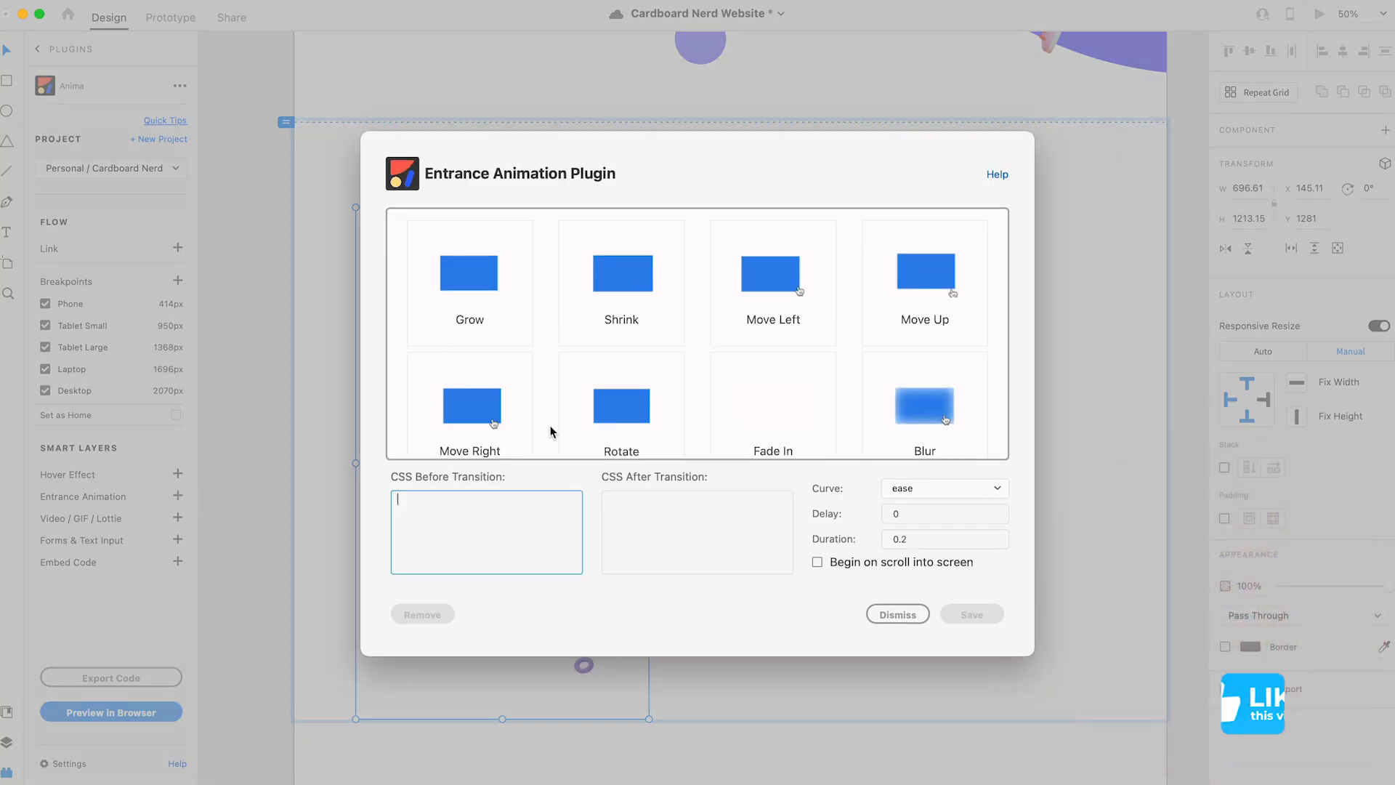
pyautogui.click(523, 429)
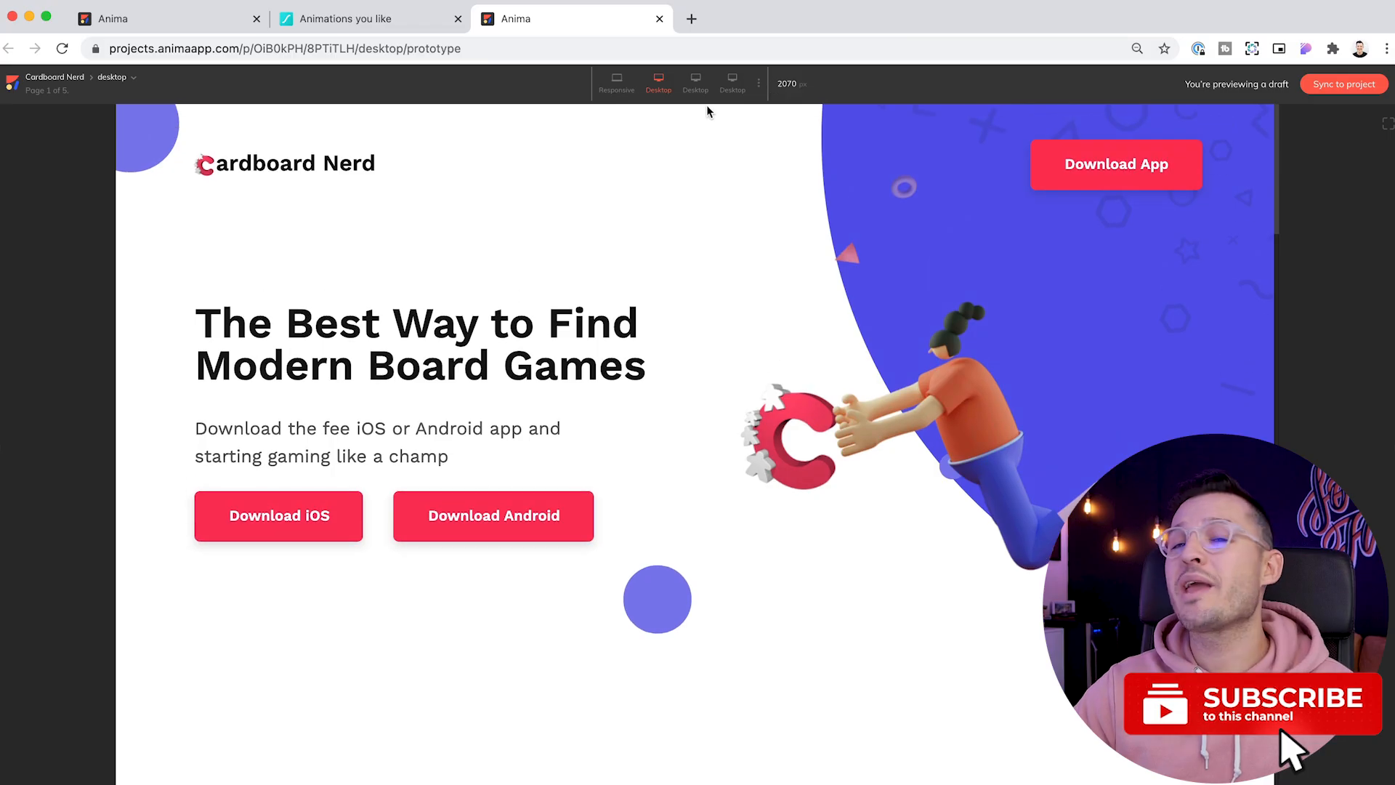
# In the browser preview, replay the entrance animations by switching desktop views and check the hero and How the app works sections.
pyautogui.click(695, 82)
pyautogui.click(660, 83)
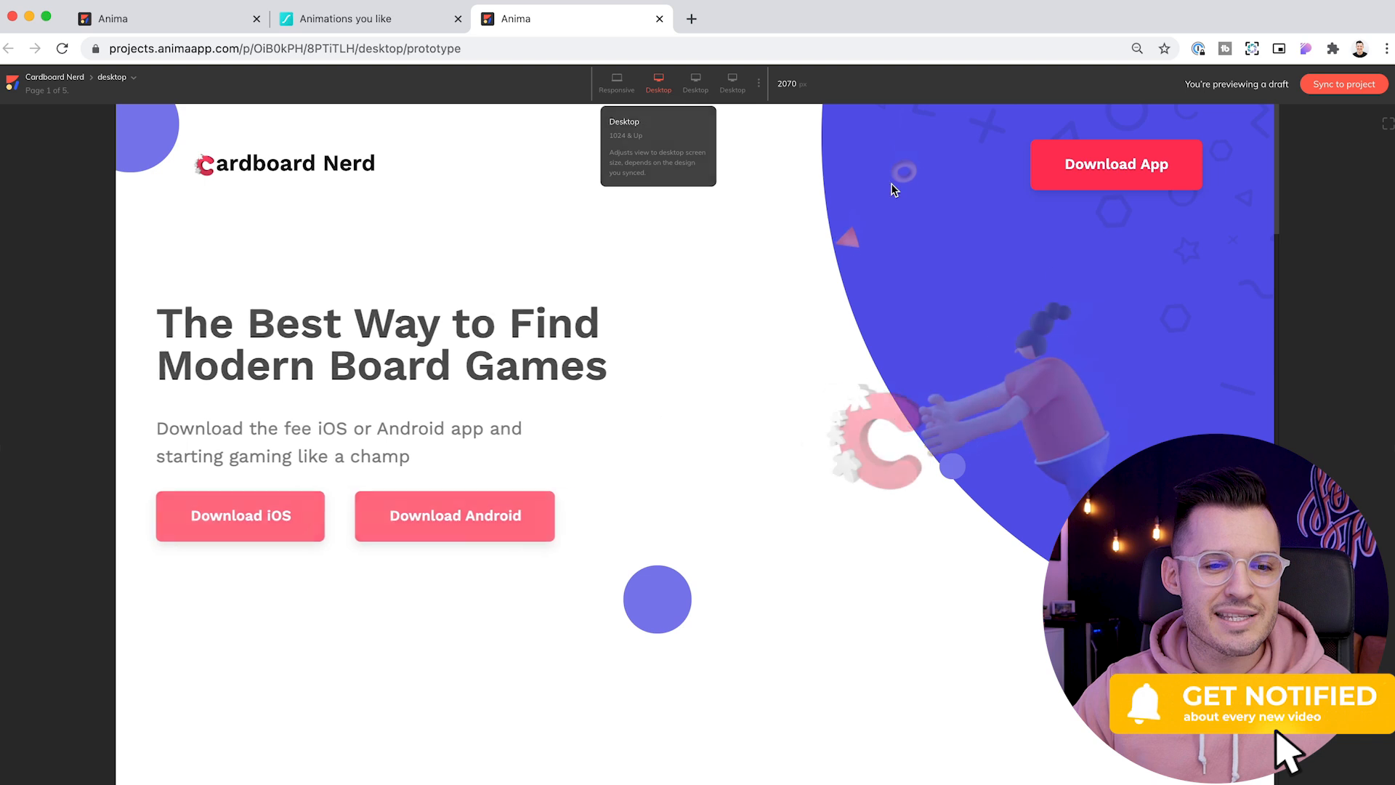
pyautogui.scroll(-8, 1083, 332)
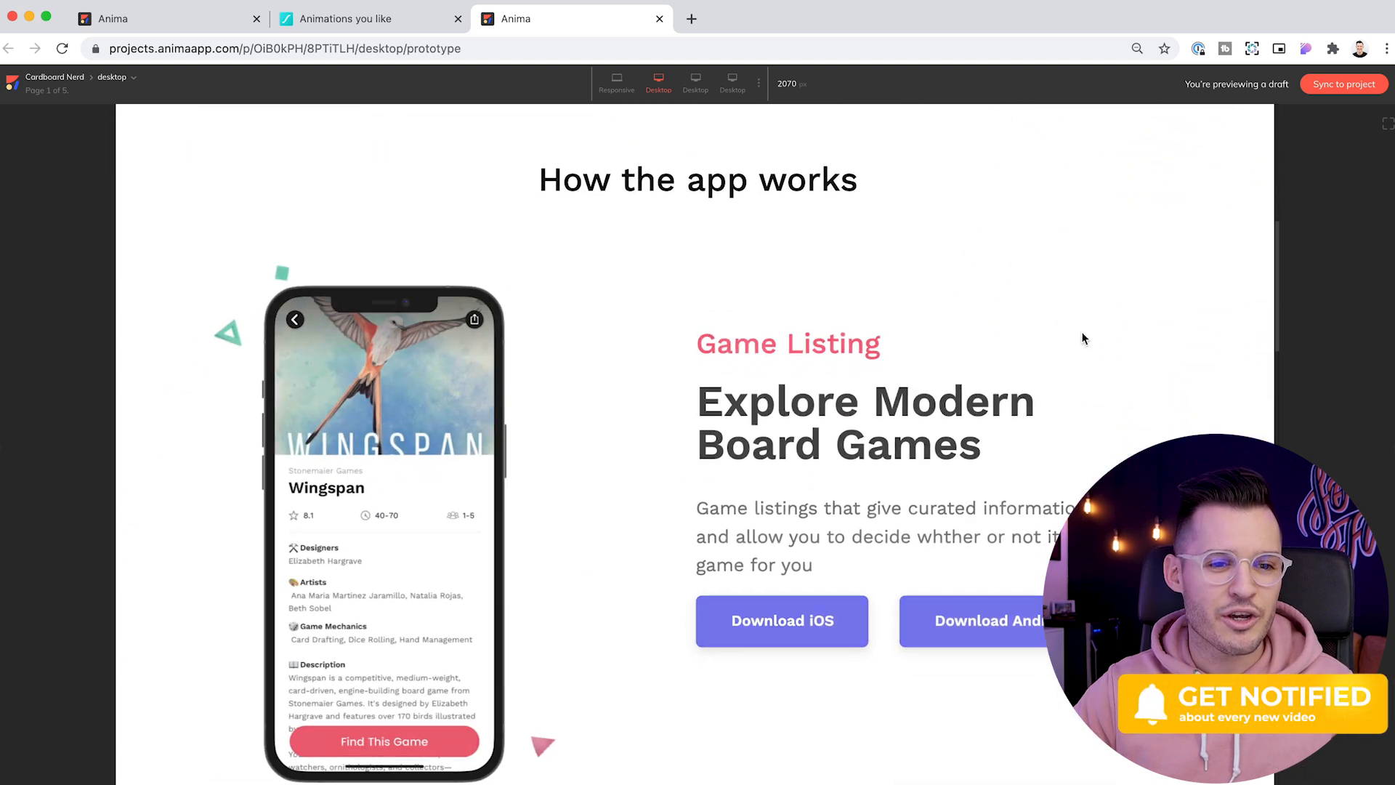
pyautogui.scroll(-1, 1082, 333)
pyautogui.scroll(1, 1082, 333)
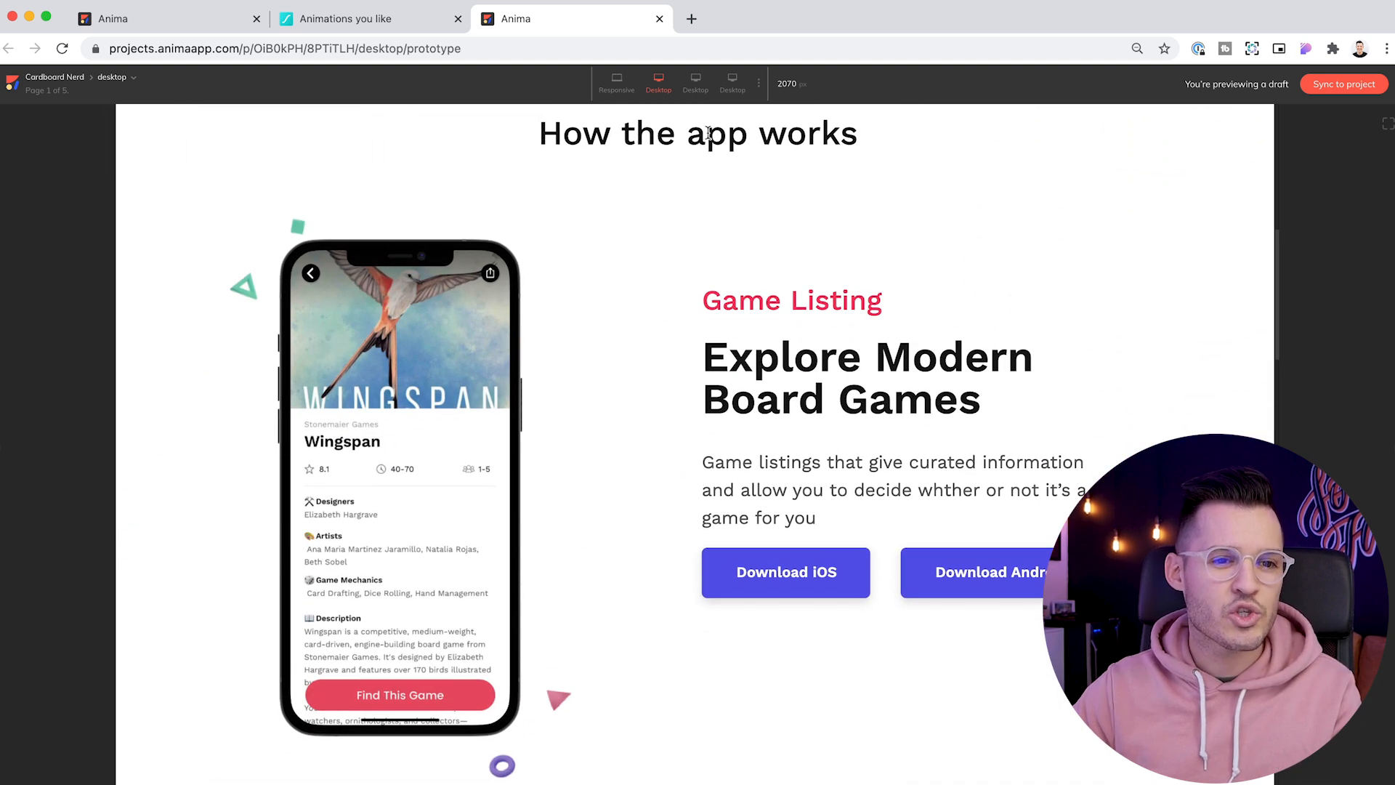
pyautogui.click(696, 88)
pyautogui.click(661, 87)
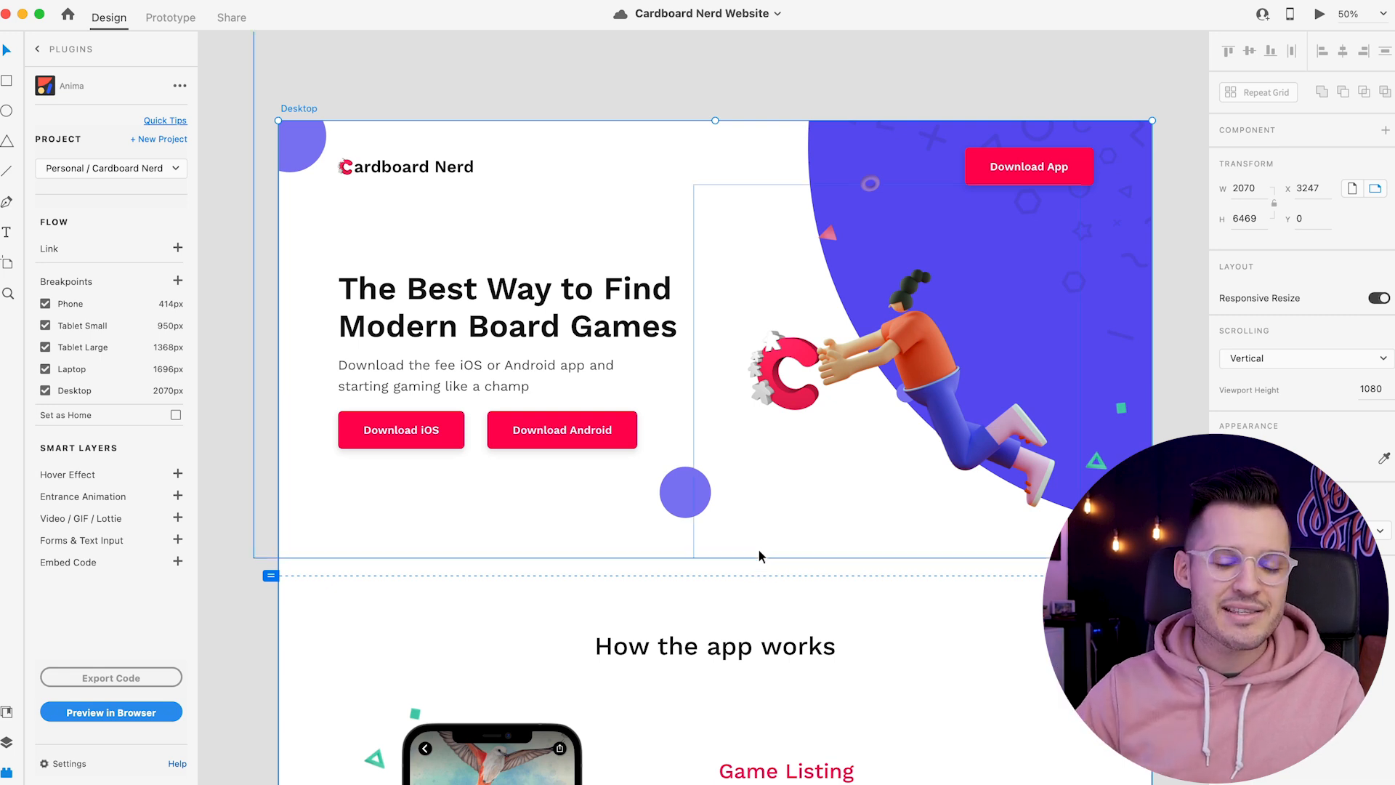
# In Adobe XD, draw a 730 by 730 square over the hero illustration and give it a muted red fill.
pyautogui.press('r')
pyautogui.moveTo(744, 214); pyautogui.dragTo(1050, 520)
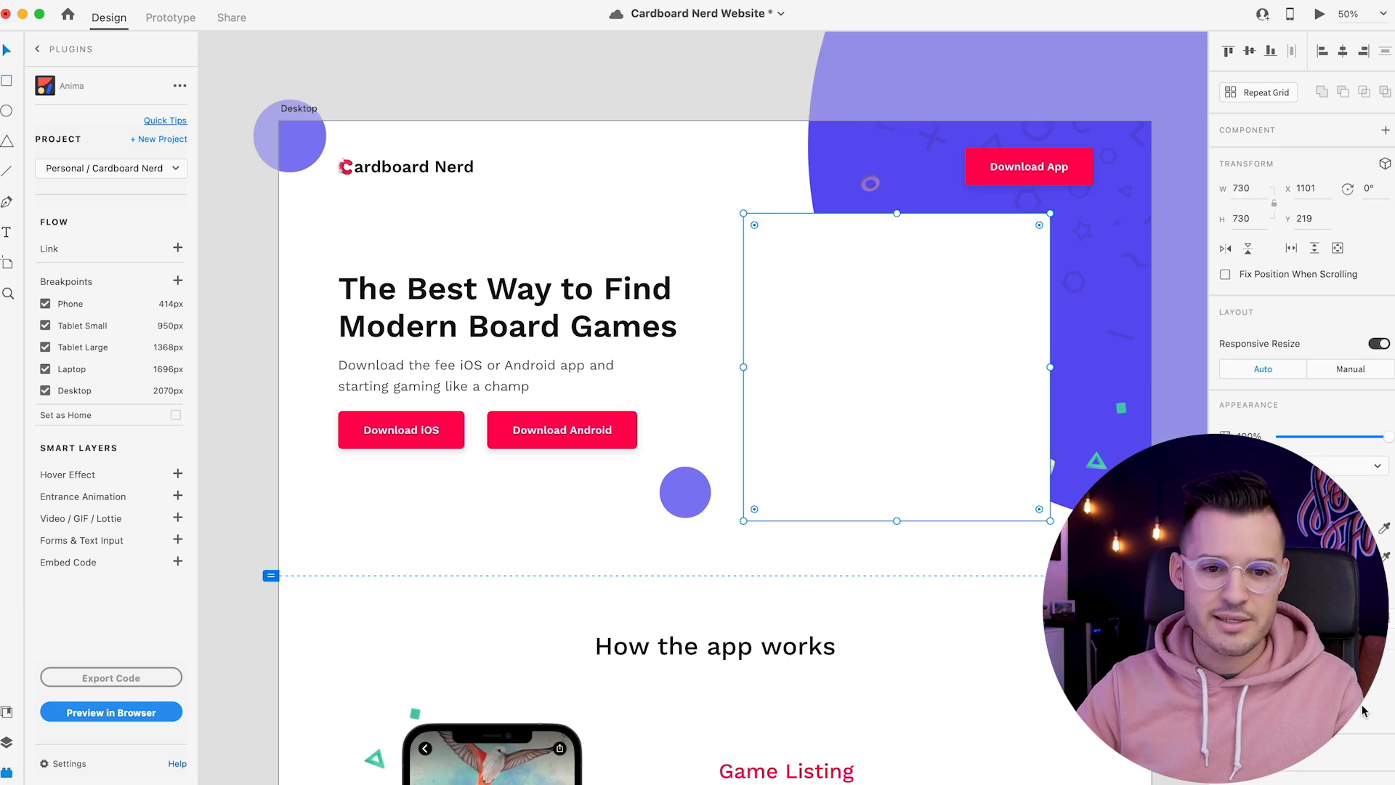
pyautogui.click(911, 372)
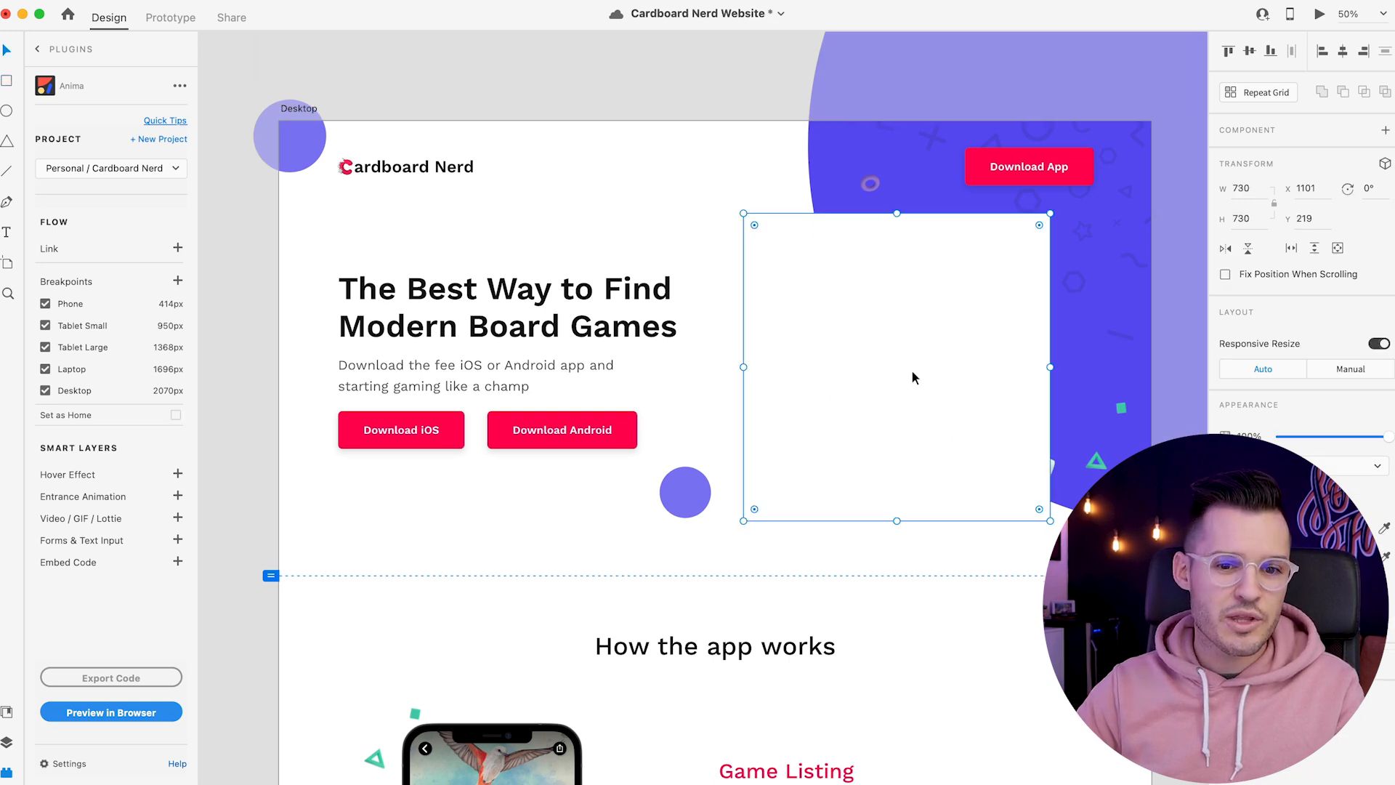
pyautogui.click(1250, 528)
pyautogui.click(1103, 475)
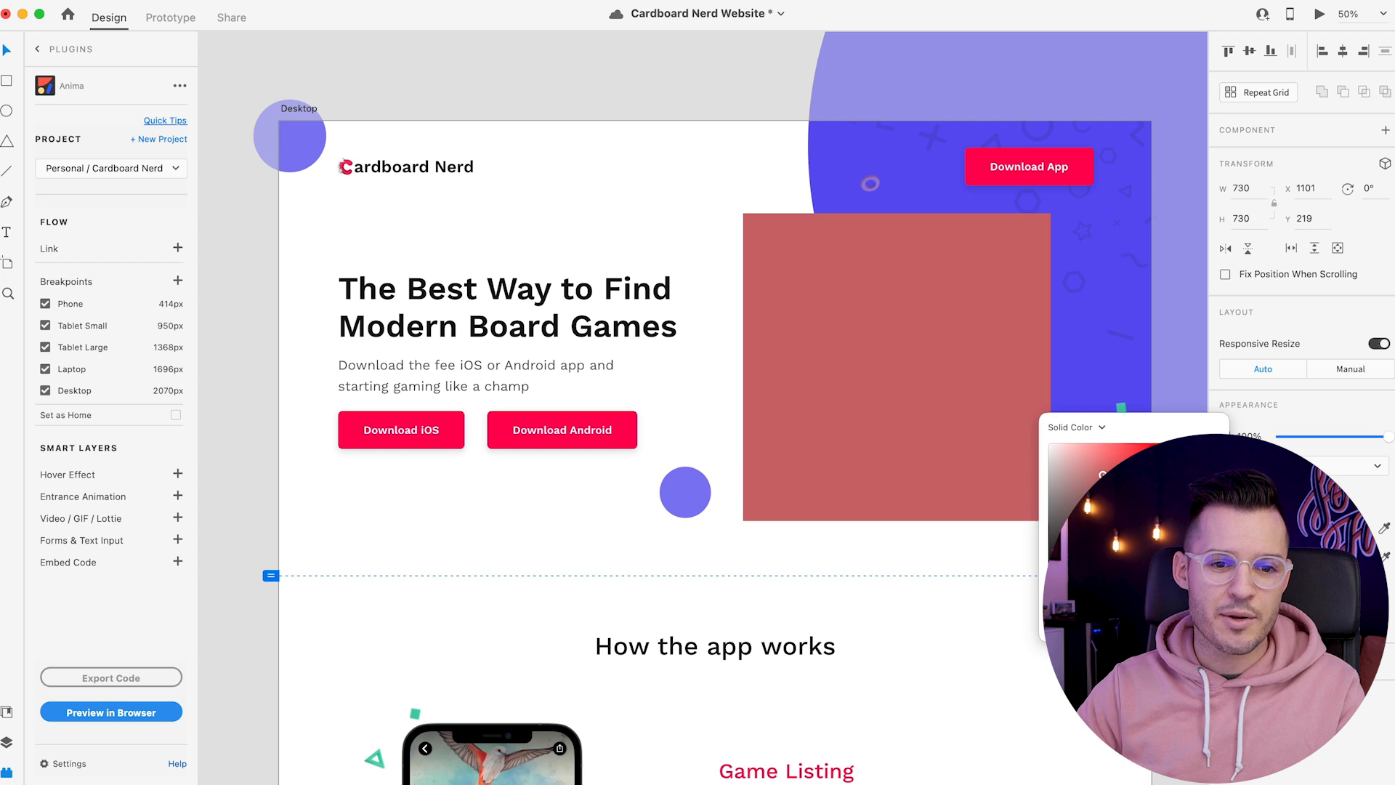
pyautogui.click(883, 321)
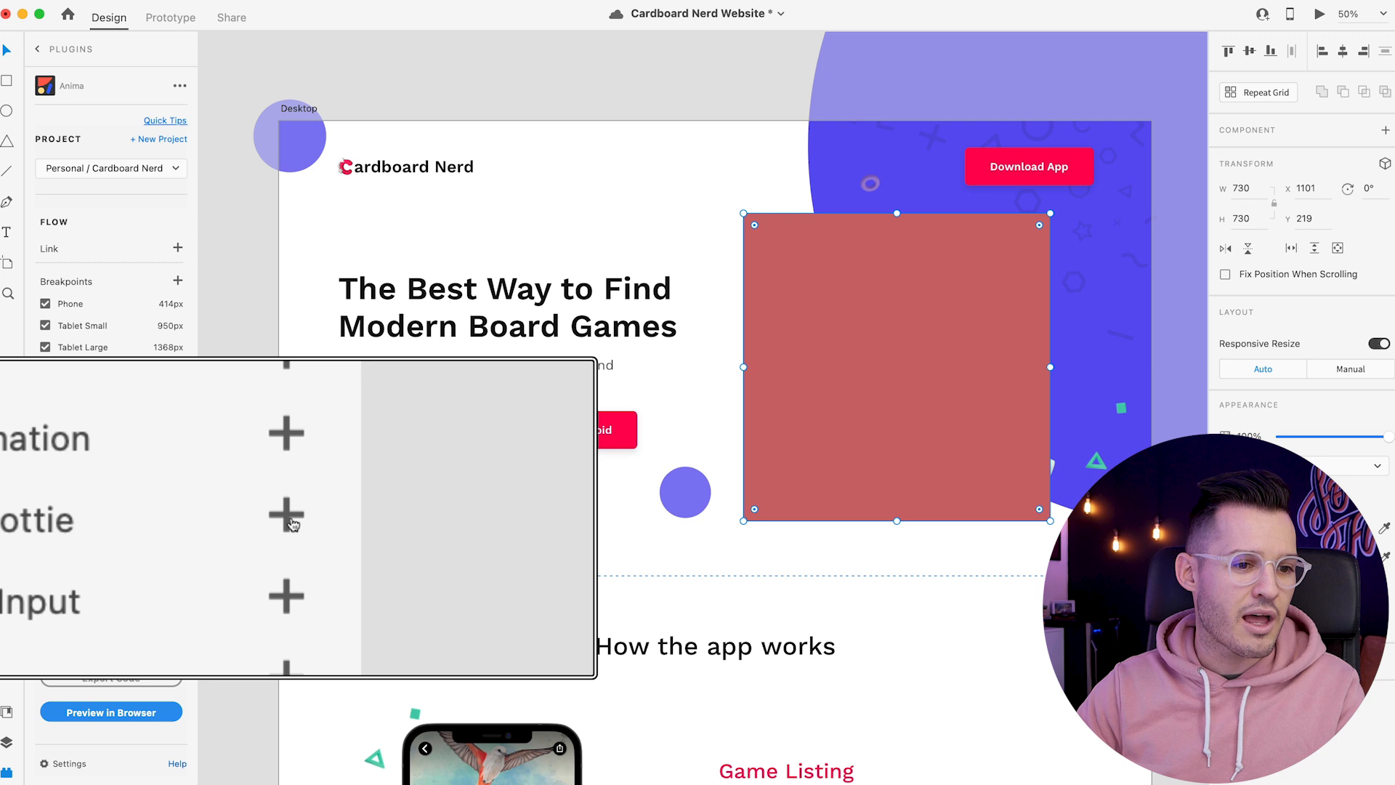
# Open the video/GIF/Lottie settings for the hero's red square, and copy the Leadership rocket animation's Lottie URL from the liked animations on LottieFiles.
pyautogui.click(324, 515)
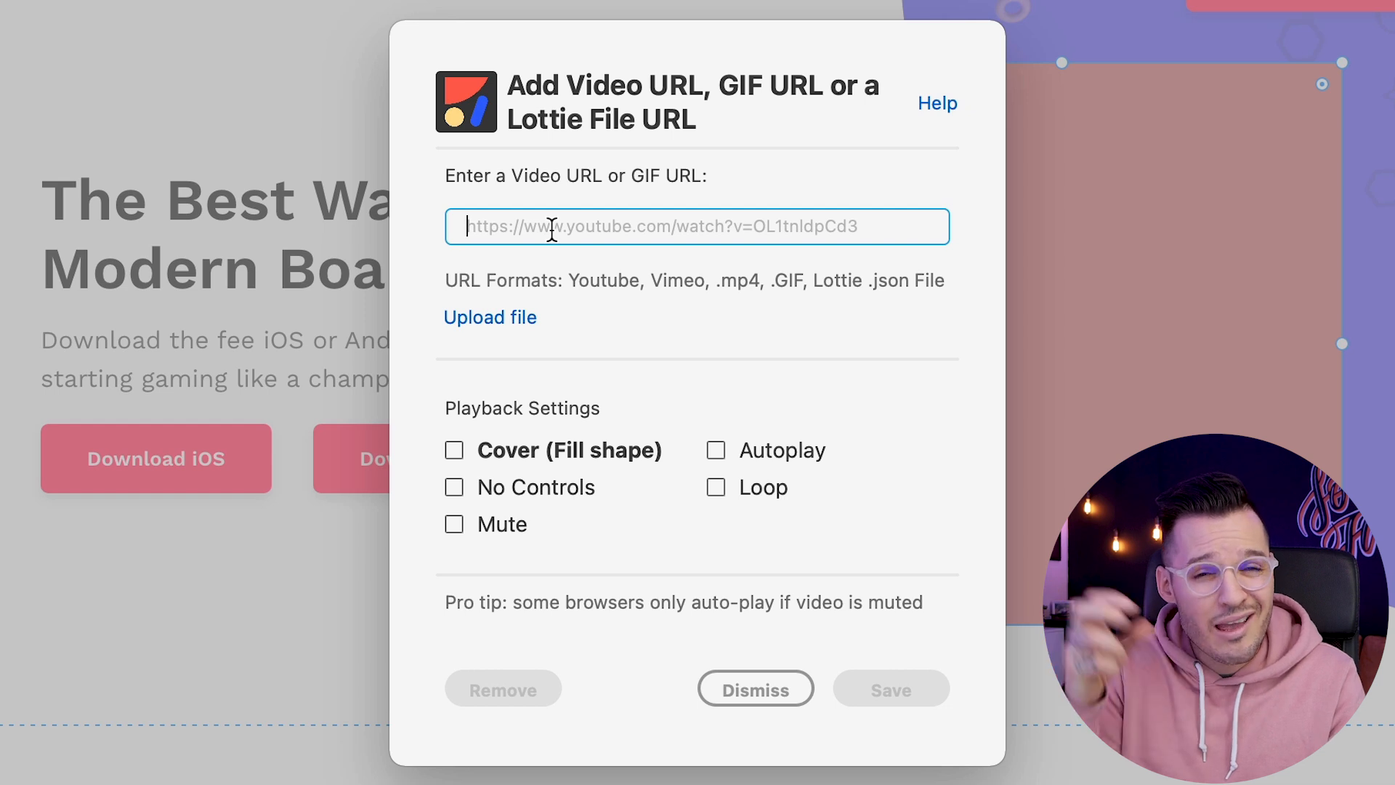
pyautogui.press('super+Tab')
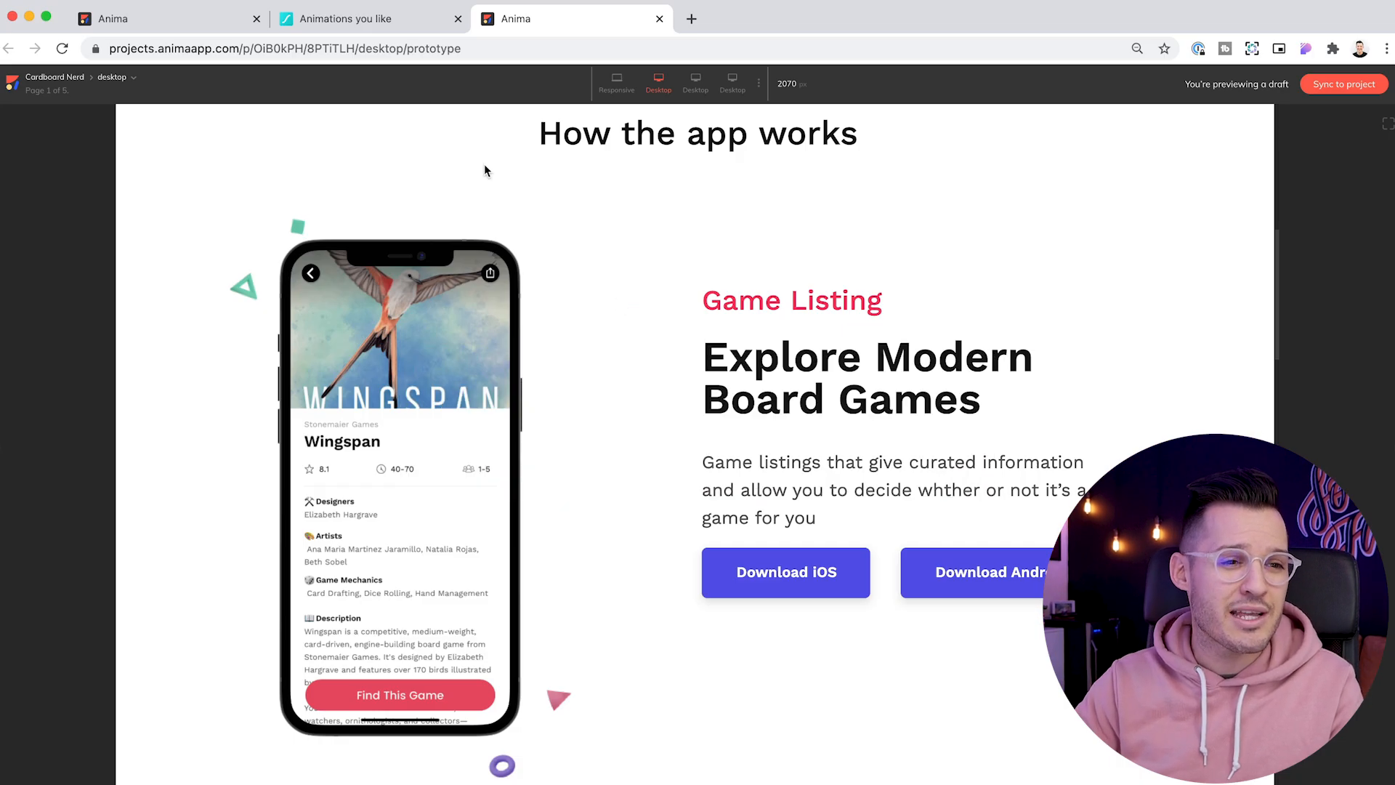
pyautogui.click(353, 20)
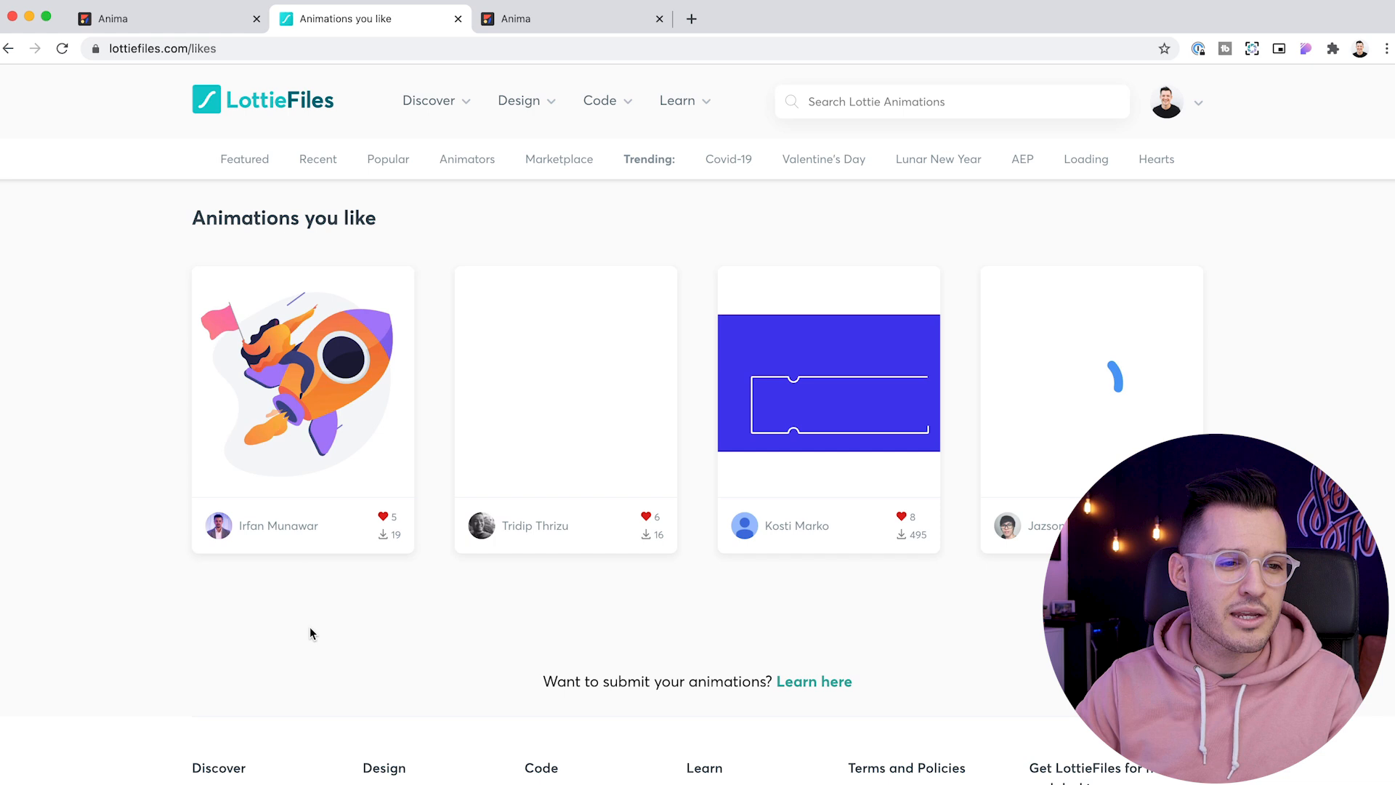
pyautogui.click(313, 382)
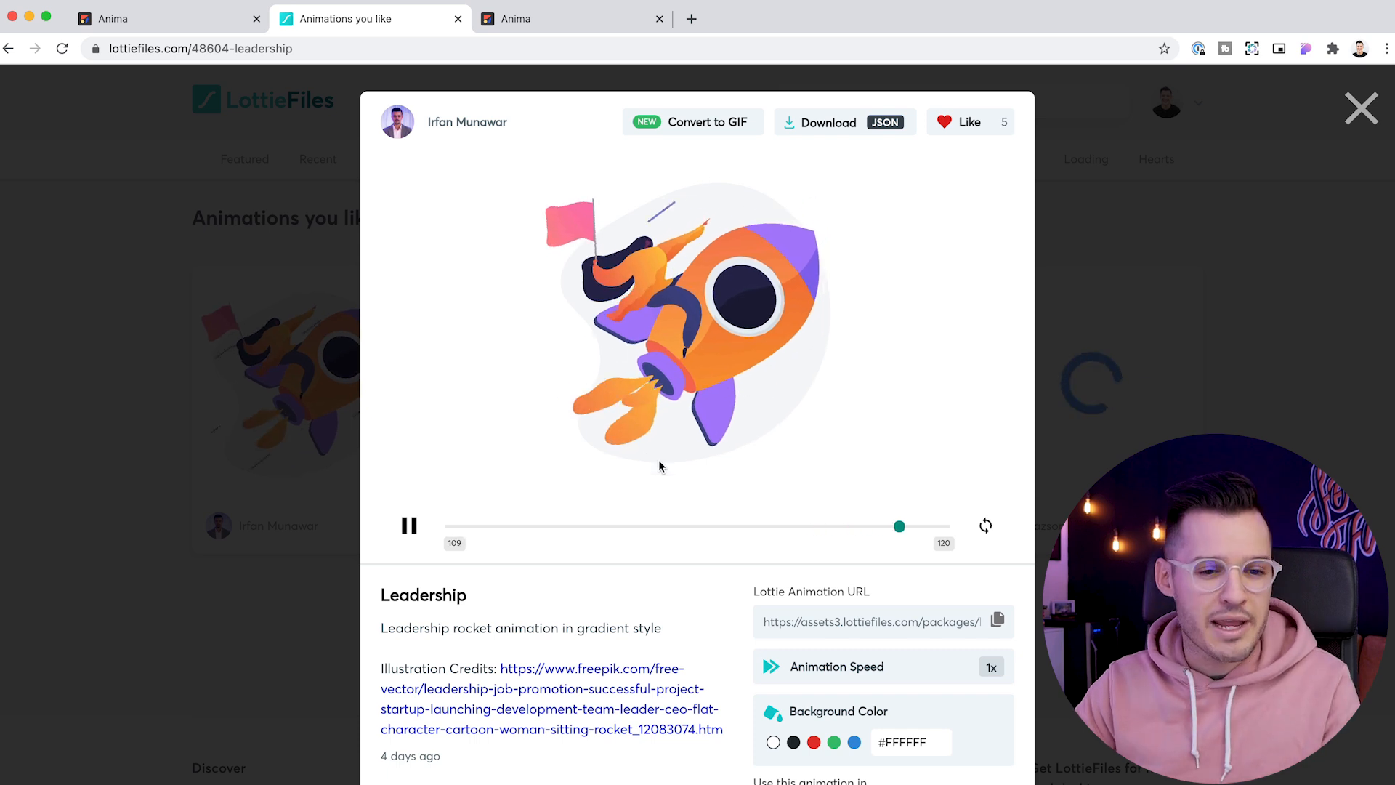
pyautogui.click(998, 619)
# In Adobe XD, paste the Leadership animation URL, enable Cover, No Controls, Mute, Autoplay and Loop, and save the media settings.
pyautogui.press('super+Tab')
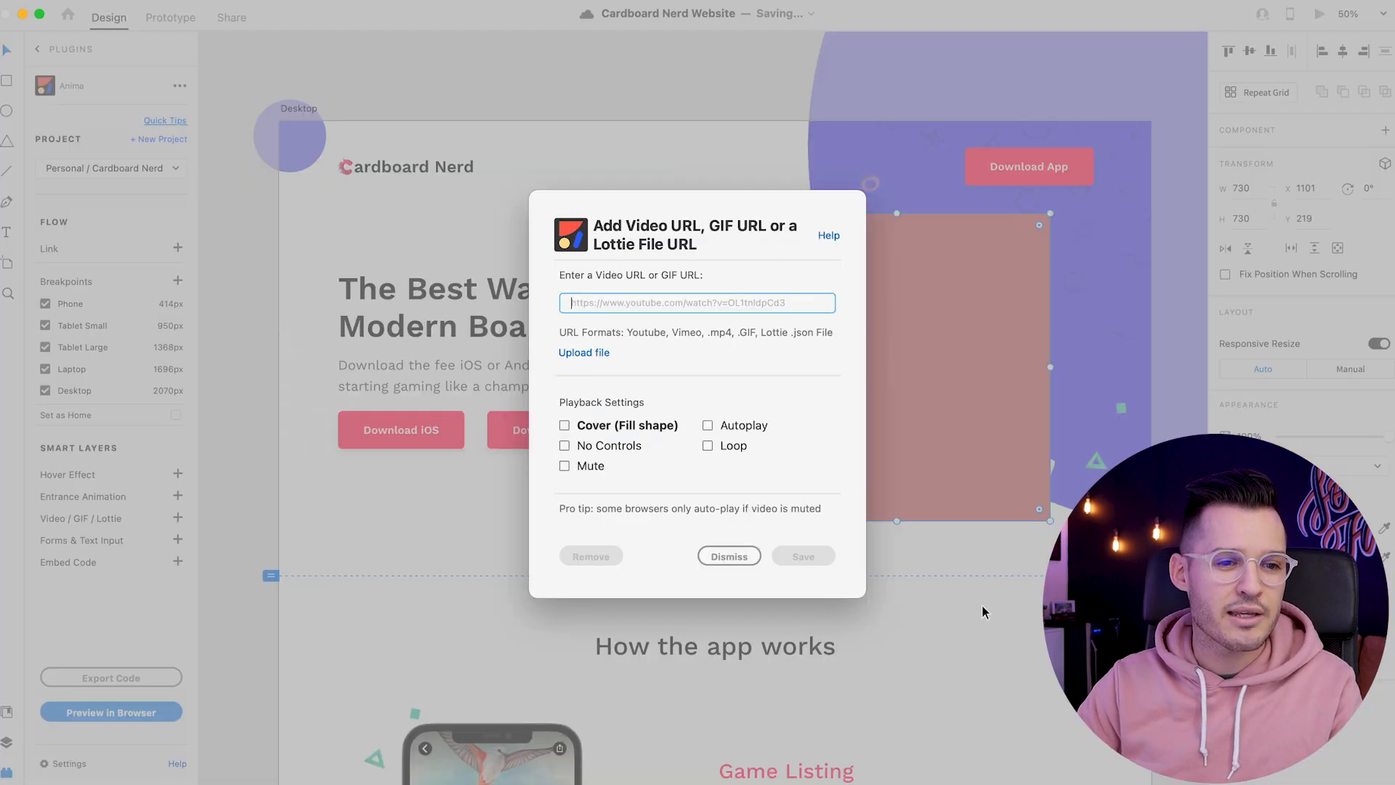
pyautogui.press('super+v')
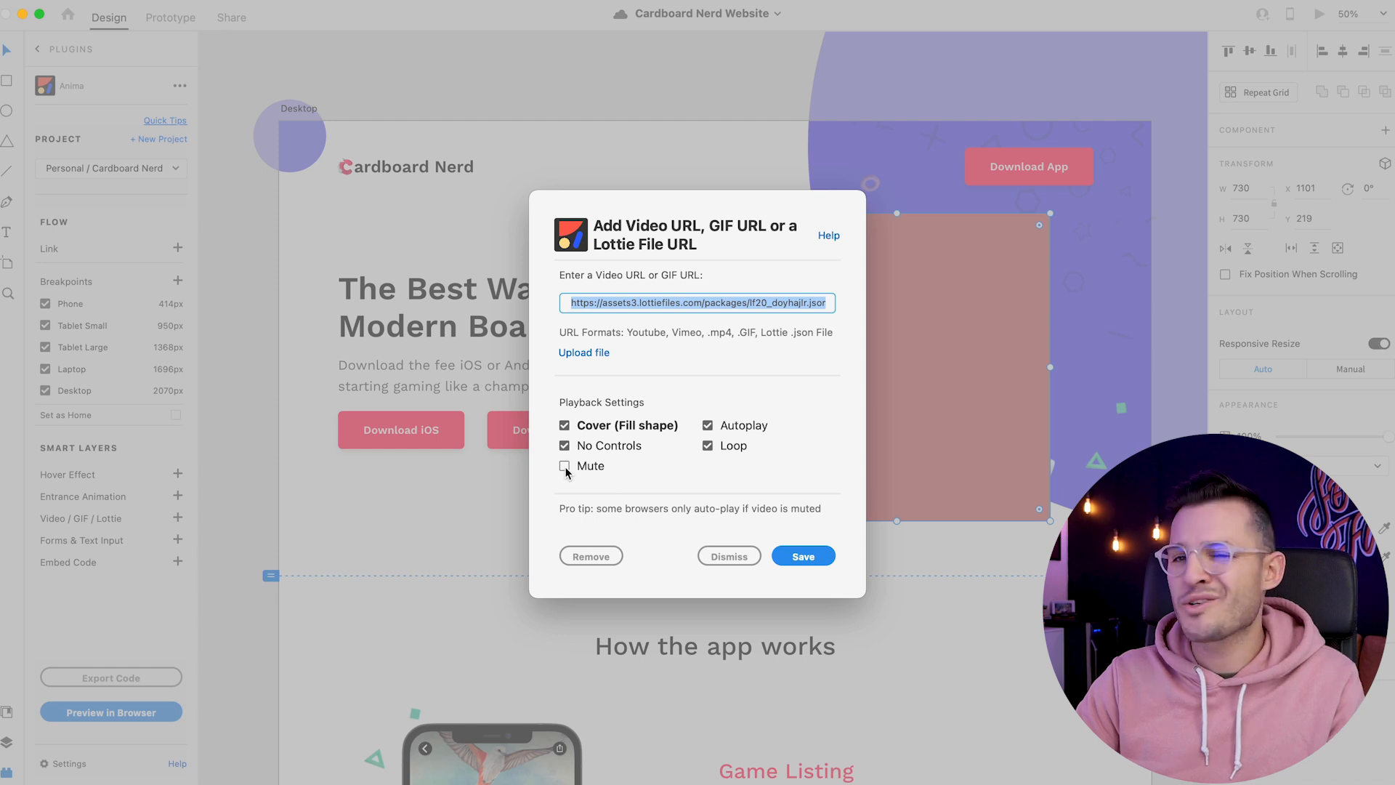
pyautogui.click(813, 558)
# Move the red square off the hero illustration, hide the rdgirl layer, and place the square back in the hero at Y 226.
pyautogui.moveTo(914, 277); pyautogui.dragTo(917, 493)
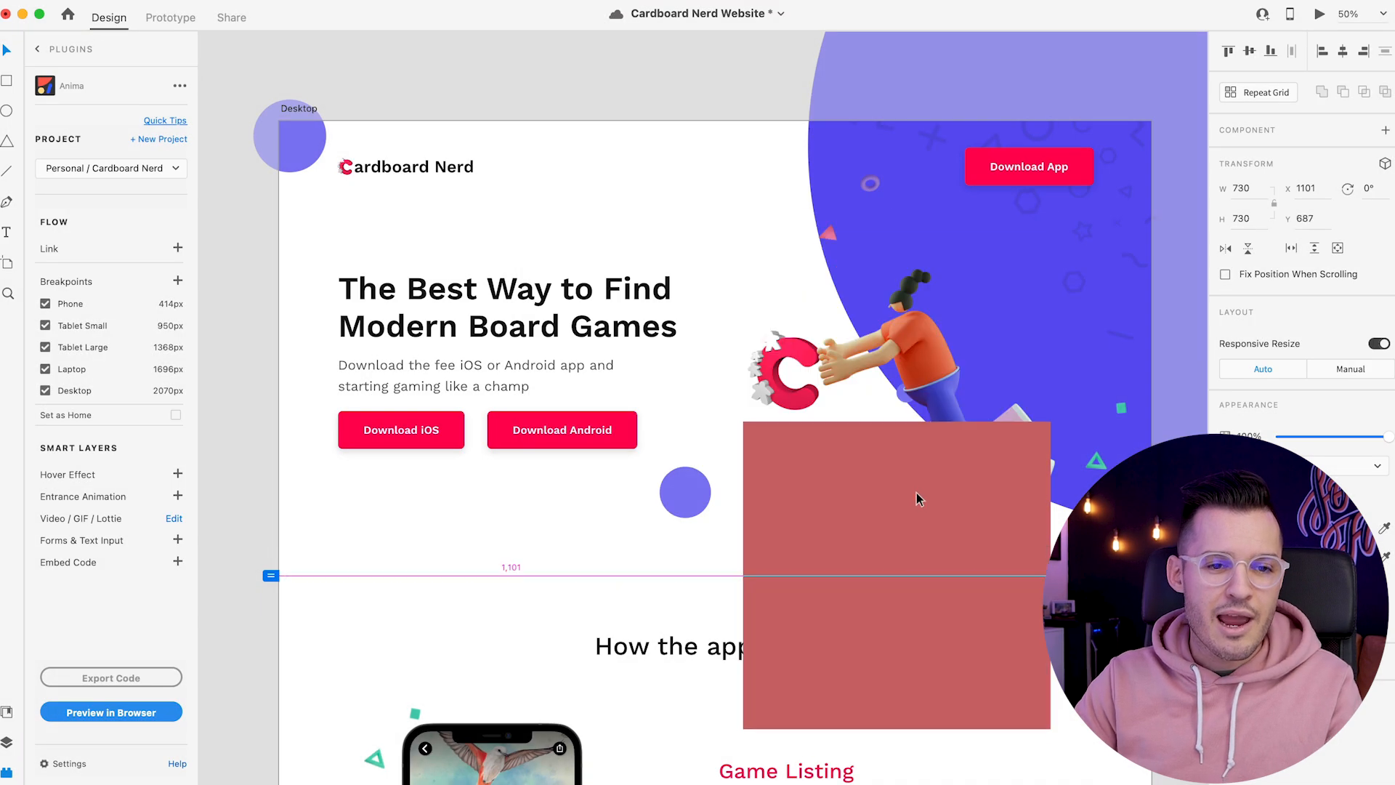
pyautogui.click(914, 334)
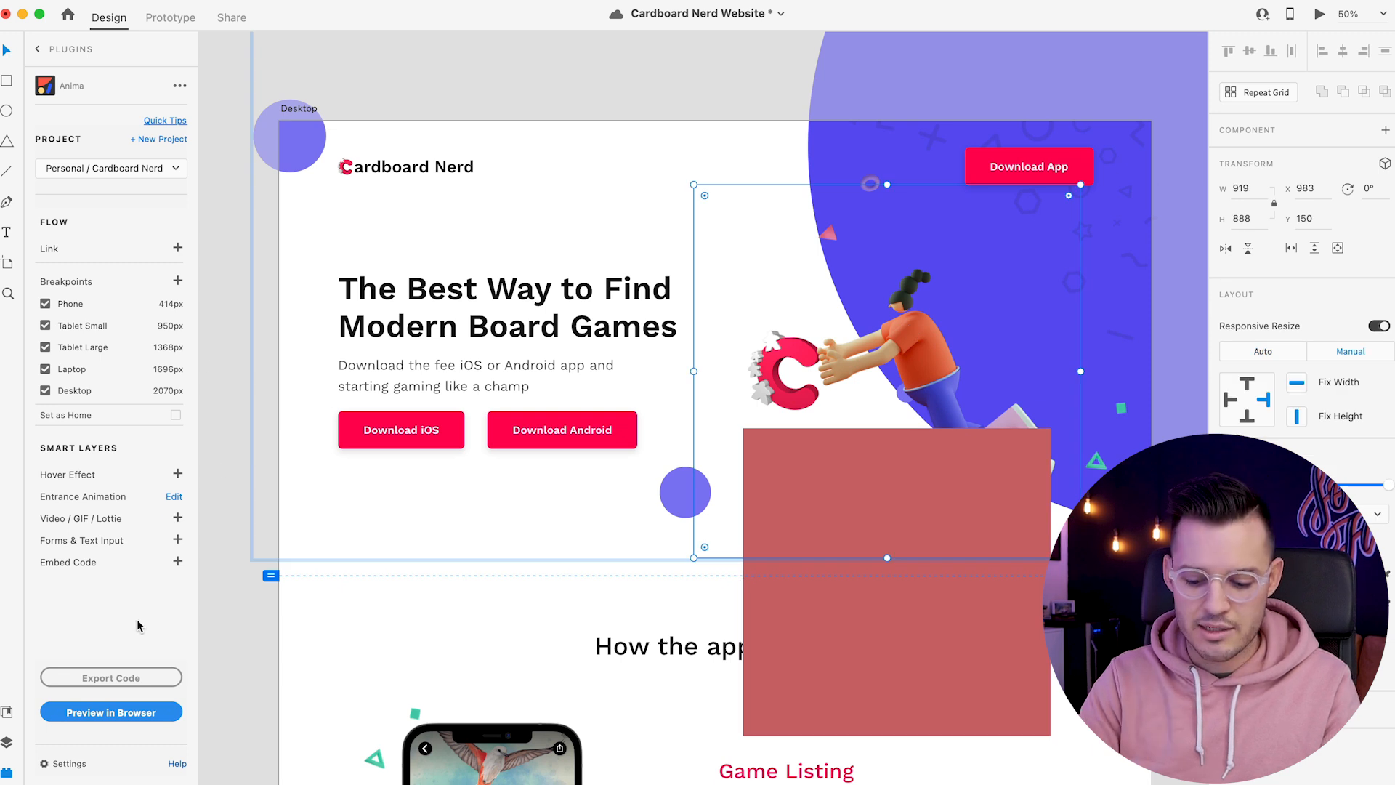
pyautogui.press('super+y')
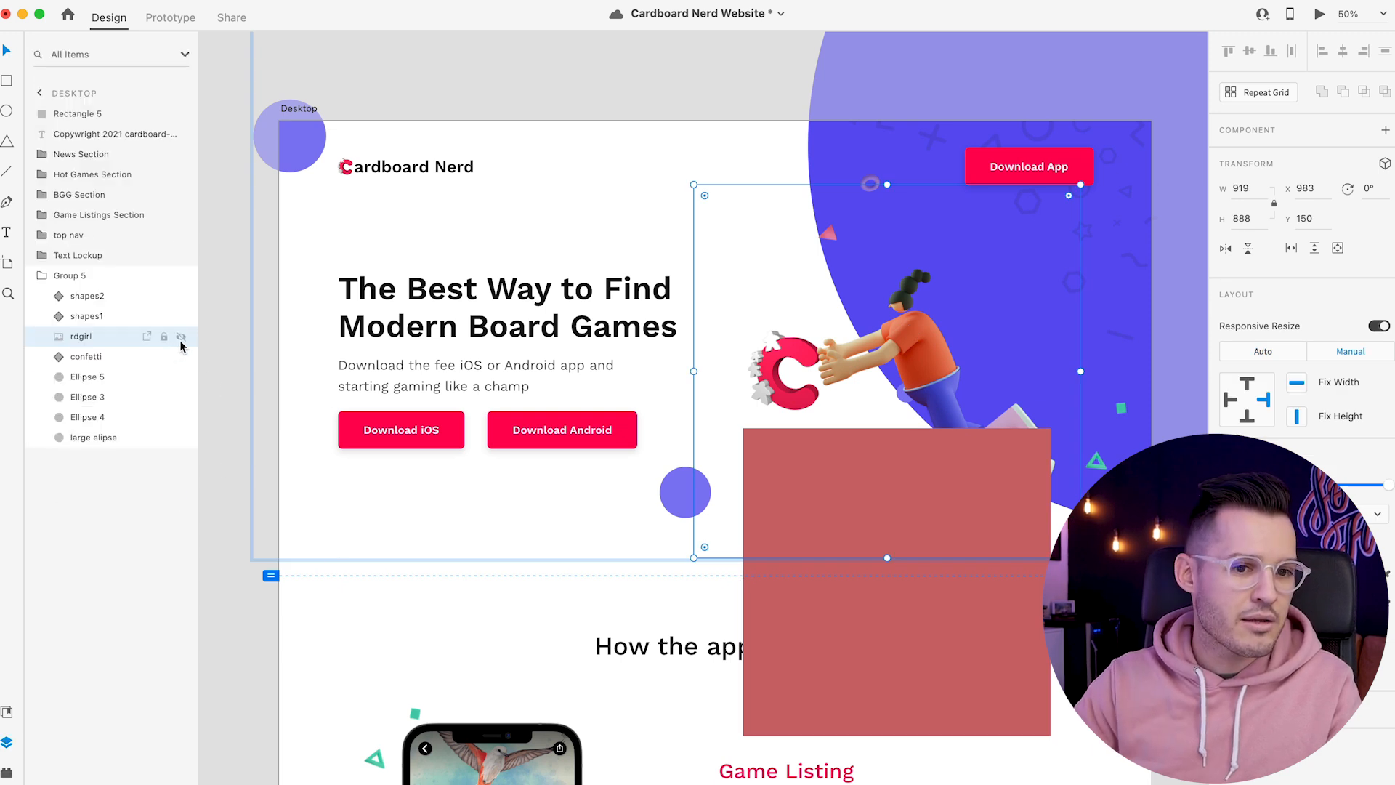
pyautogui.click(181, 339)
pyautogui.moveTo(835, 471); pyautogui.dragTo(828, 260)
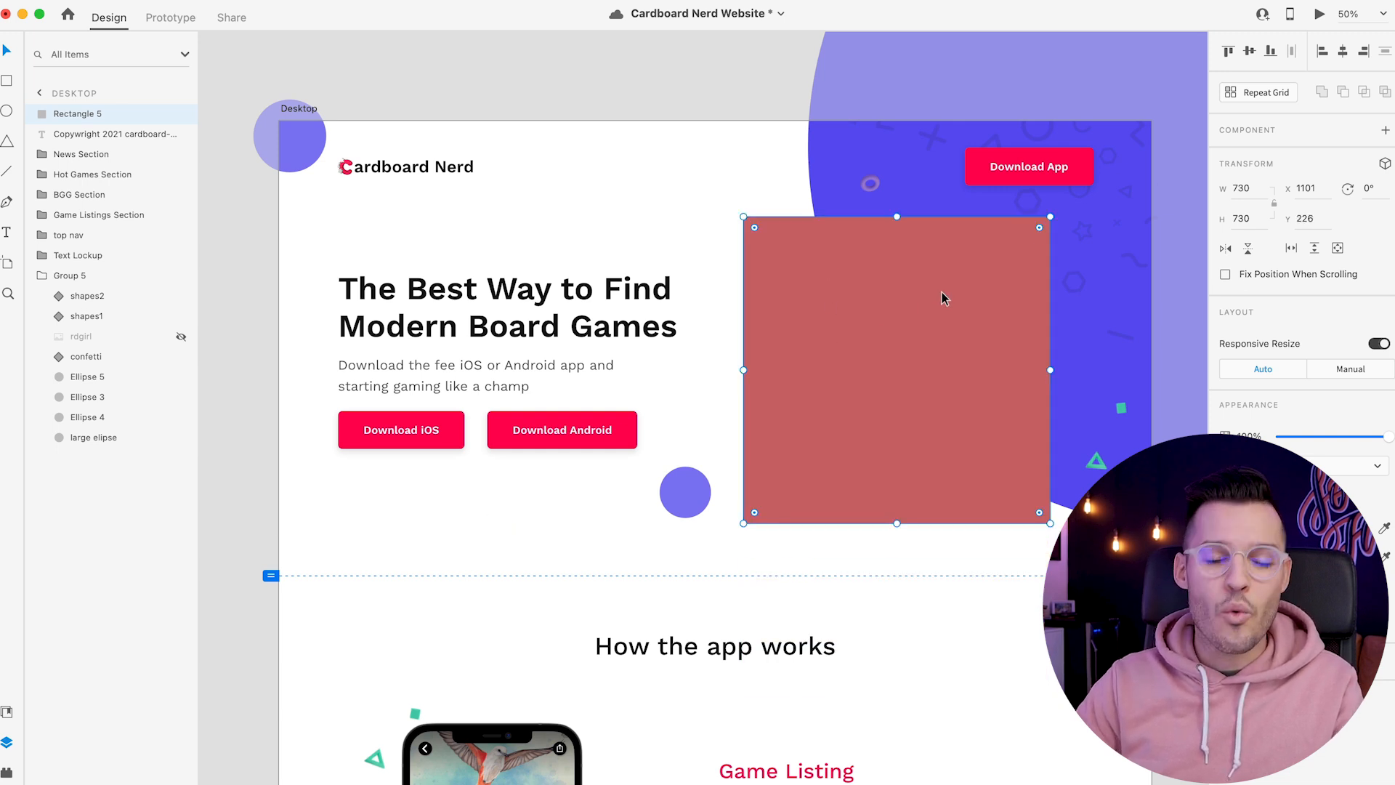
# Duplicate the red square over the phone mockup at X 140, Y 1230, and send the copy behind the Game Listings Section.
pyautogui.scroll(-5, 943, 298)
pyautogui.moveTo(960, 162); pyautogui.dragTo(549, 572)
pyautogui.scroll(-5, 552, 509)
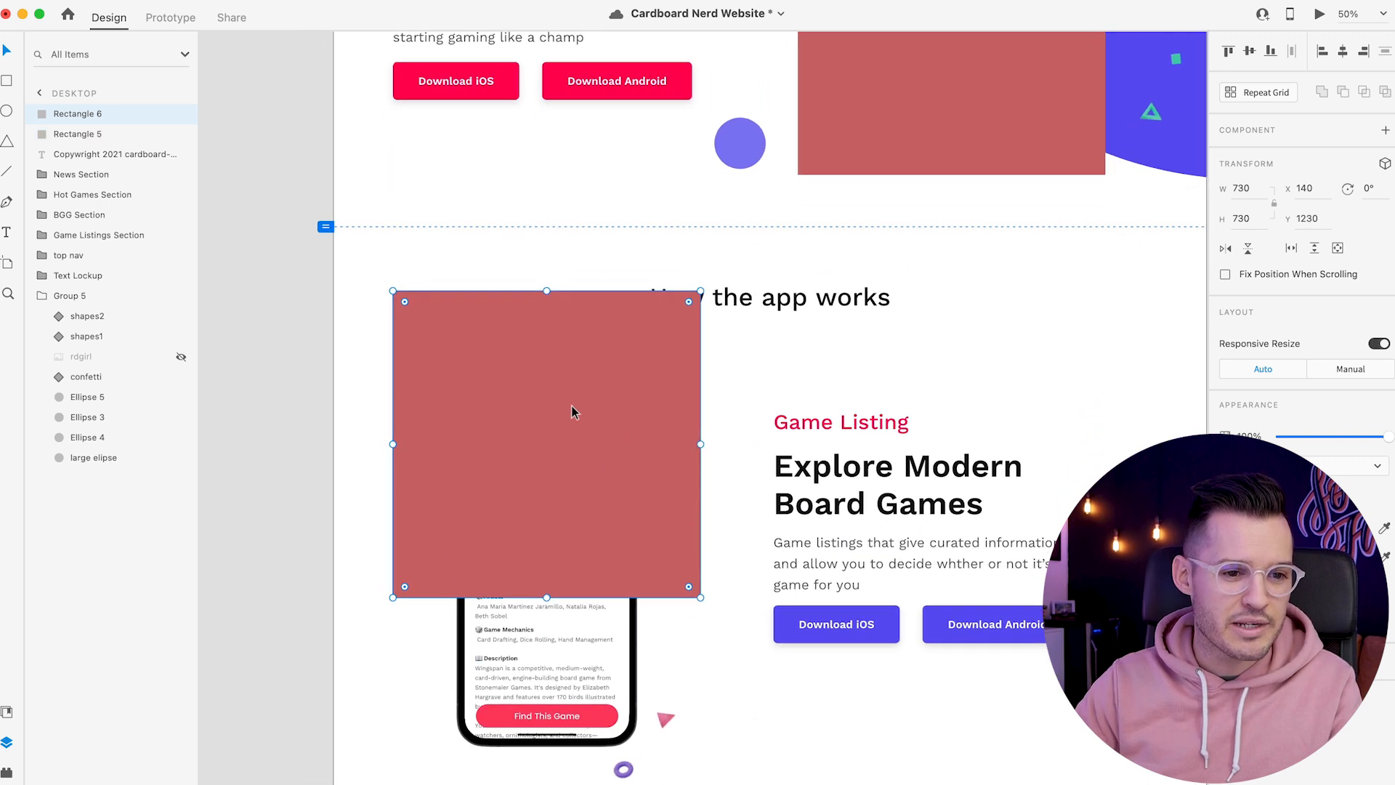
pyautogui.press('super+bracketleft')
pyautogui.press('super+bracketleft')
pyautogui.press('super+bracketleft')
pyautogui.press('super+bracketleft')
pyautogui.press('super+bracketleft')
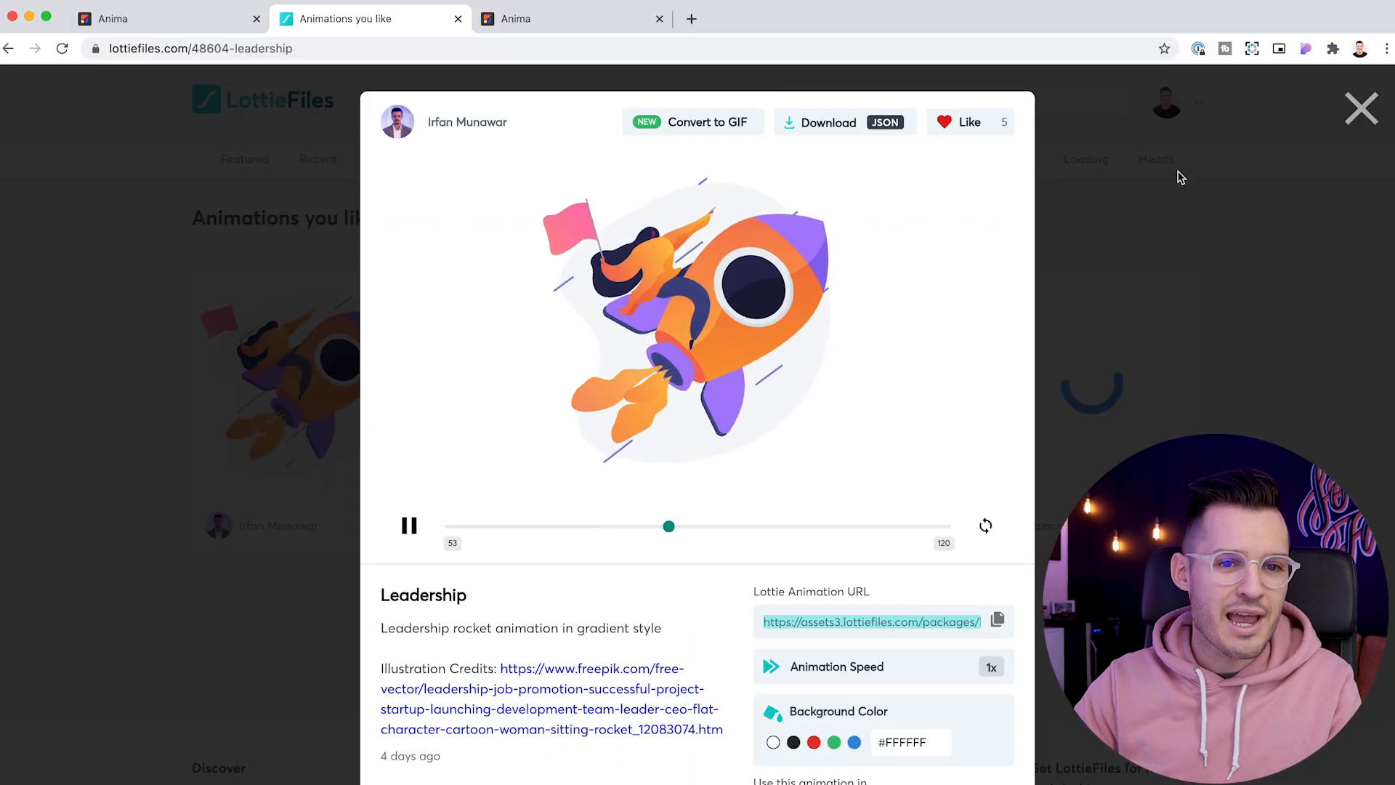
# On LottieFiles, close the Leadership animation, open the Confetti animation and copy its Lottie URL.
pyautogui.click(1361, 108)
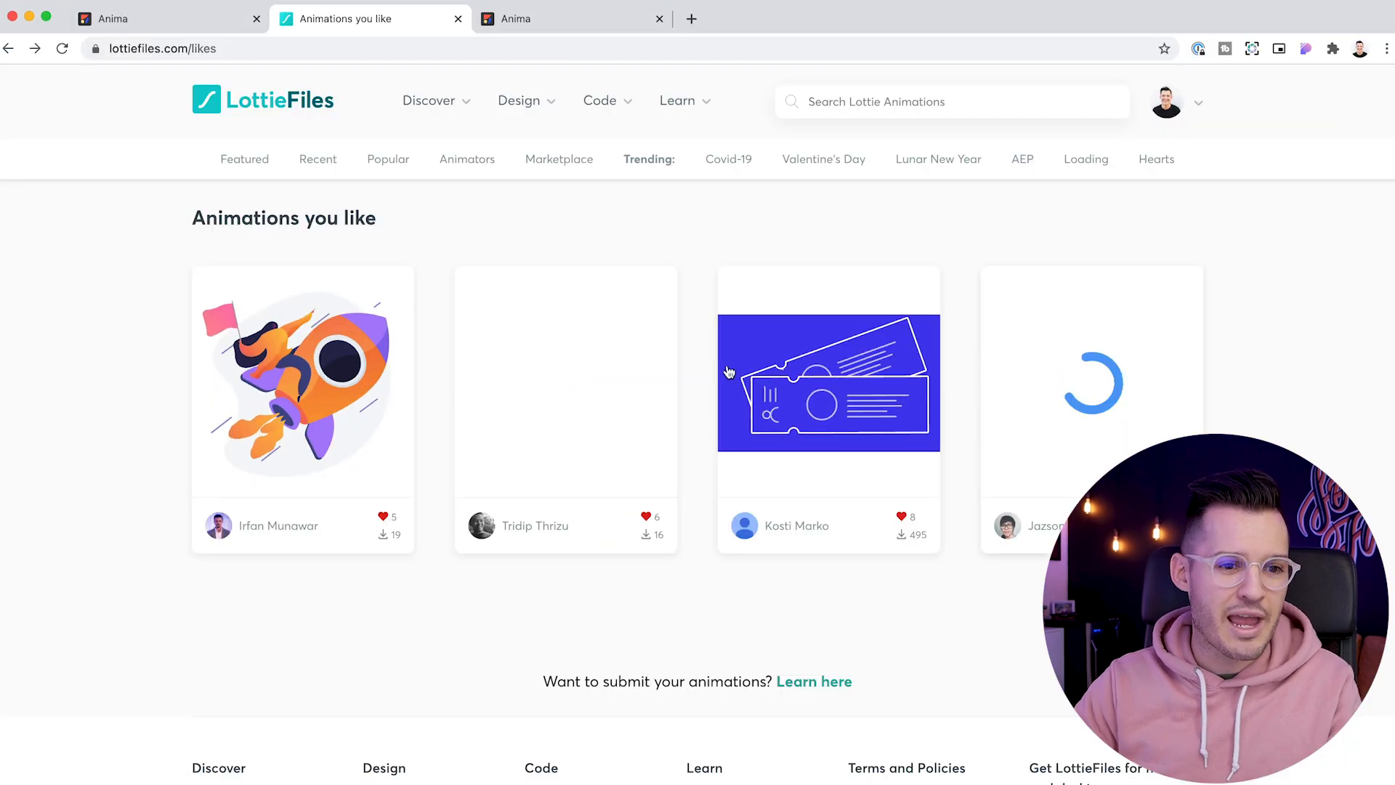
pyautogui.click(596, 376)
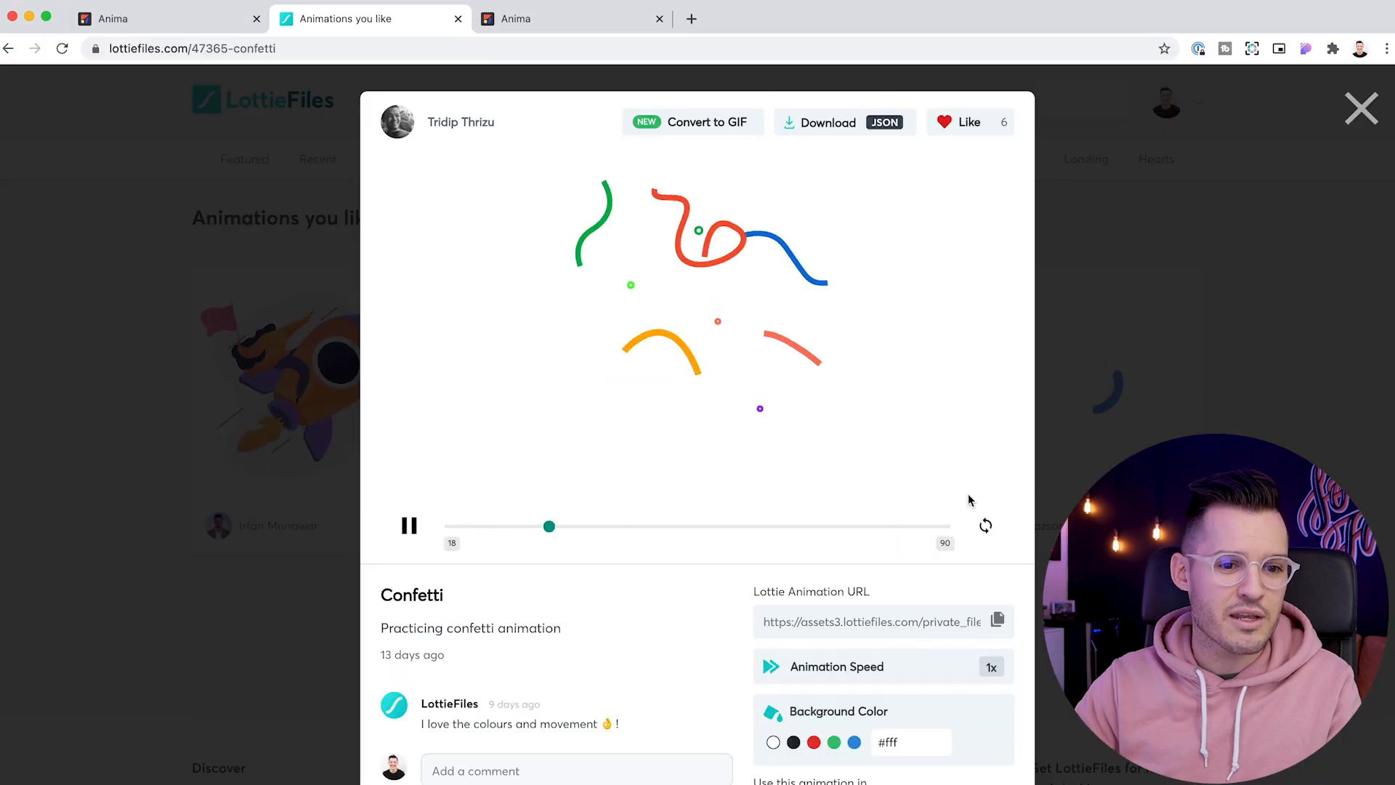
pyautogui.click(1000, 622)
# In Adobe XD, replace the media URL of the square behind the phone with the copied Confetti URL and save it.
pyautogui.press('super+Tab')
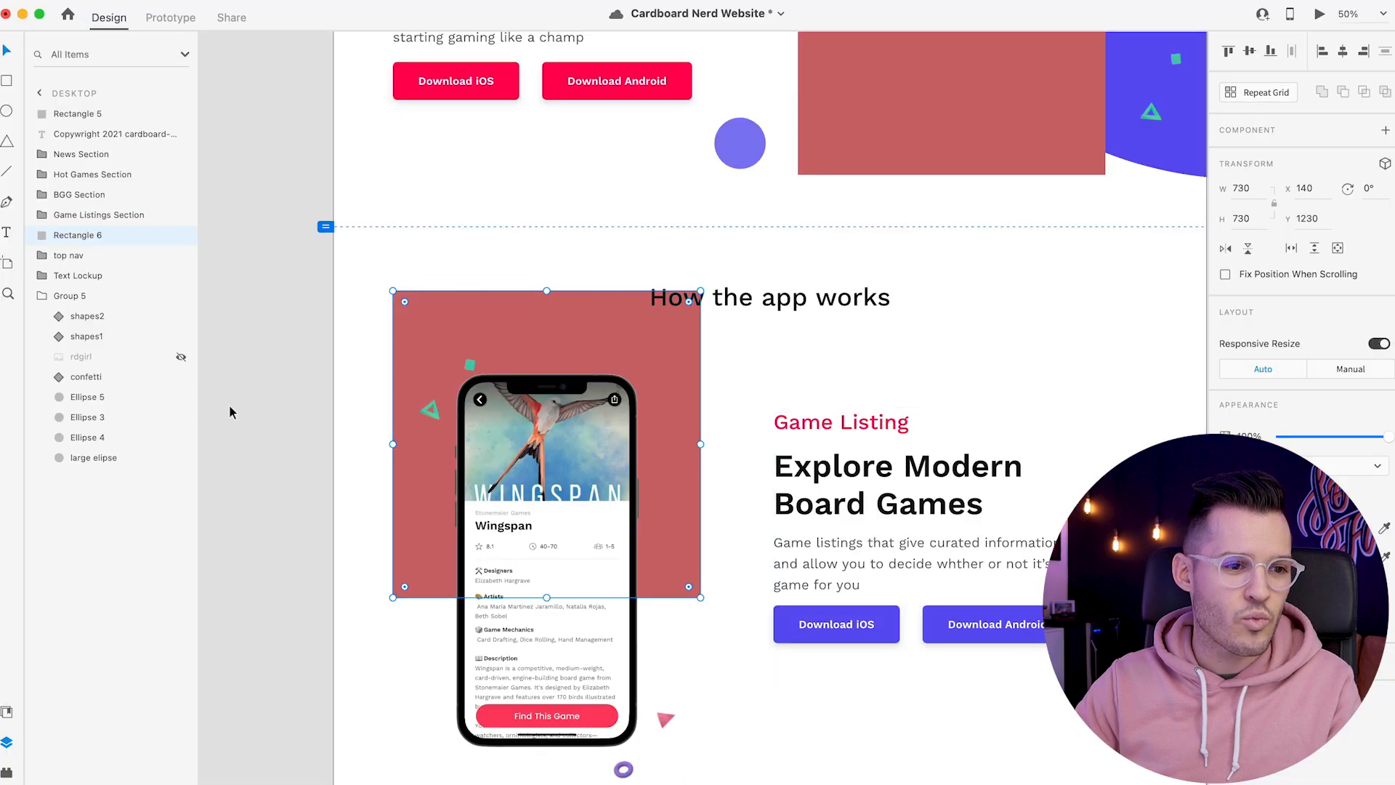
pyautogui.press('super+shift+p')
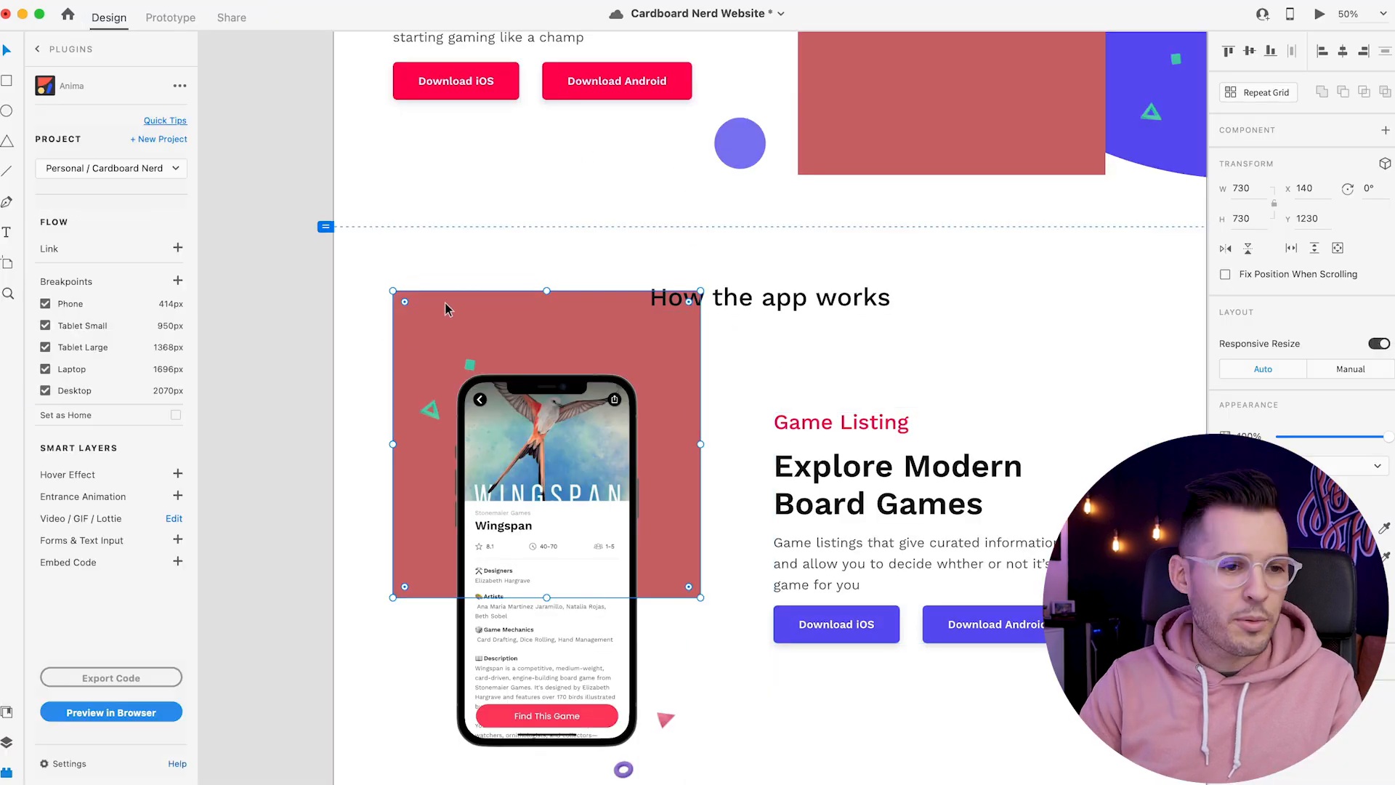
pyautogui.click(175, 519)
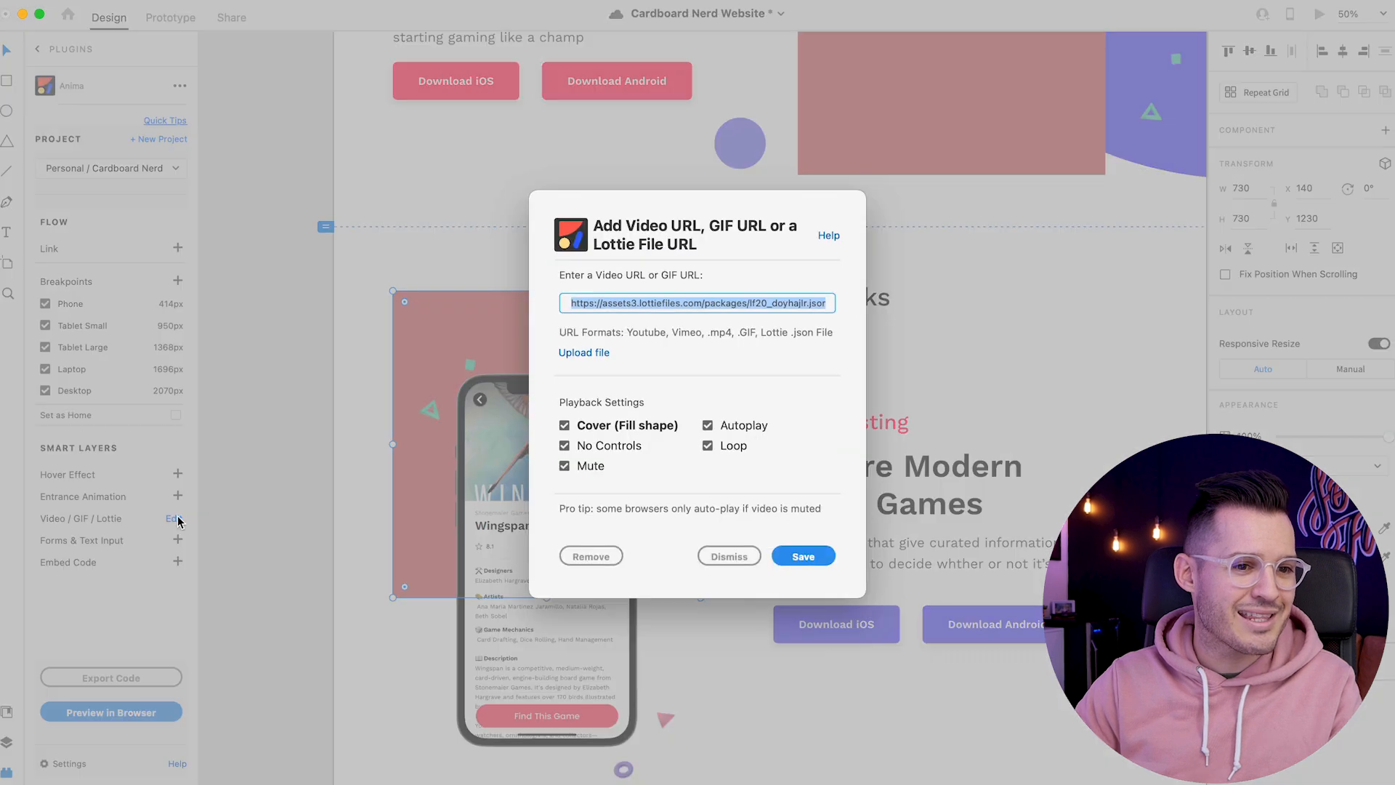
pyautogui.click(803, 556)
# Preview the page in the browser and check the Lottie animations in the hero and How the app works sections.
pyautogui.click(102, 715)
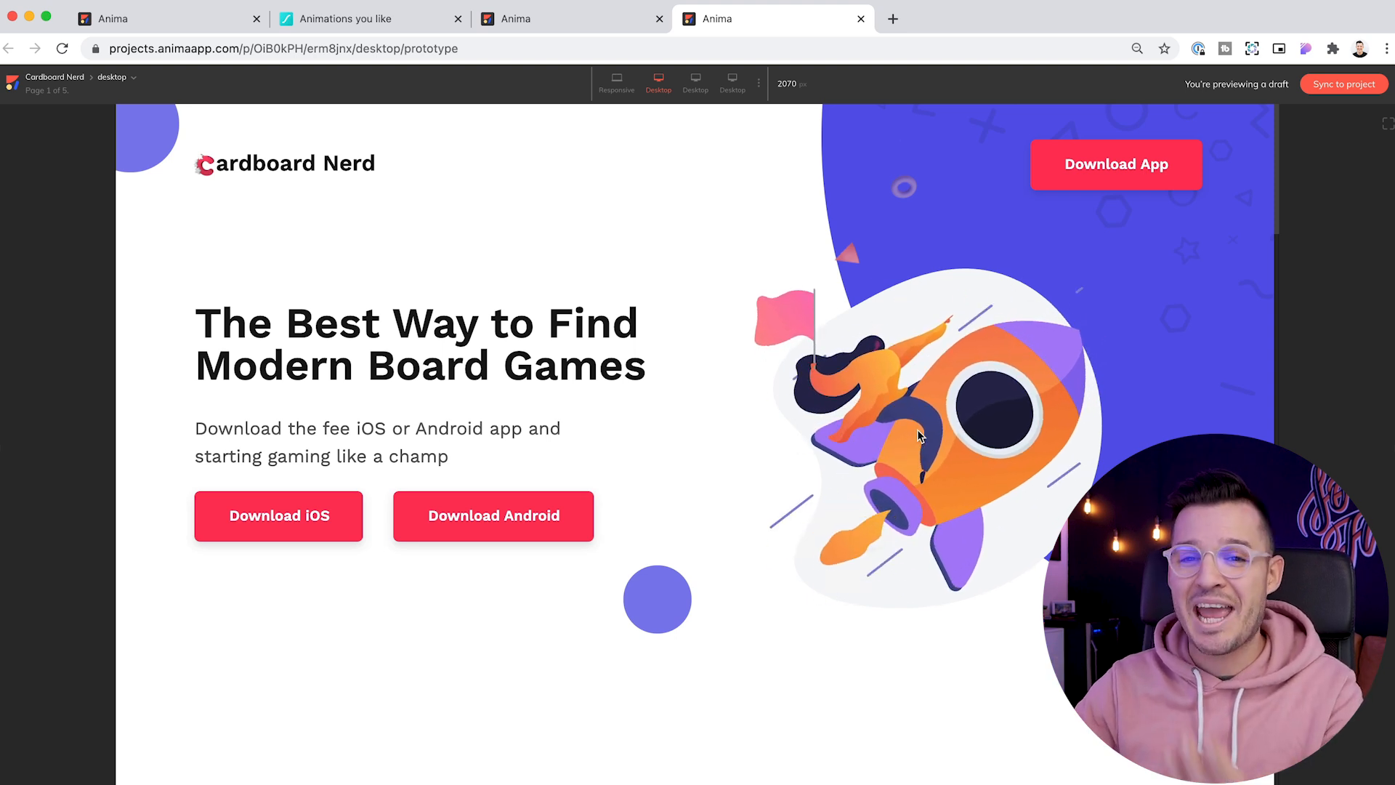
pyautogui.scroll(-10, 905, 420)
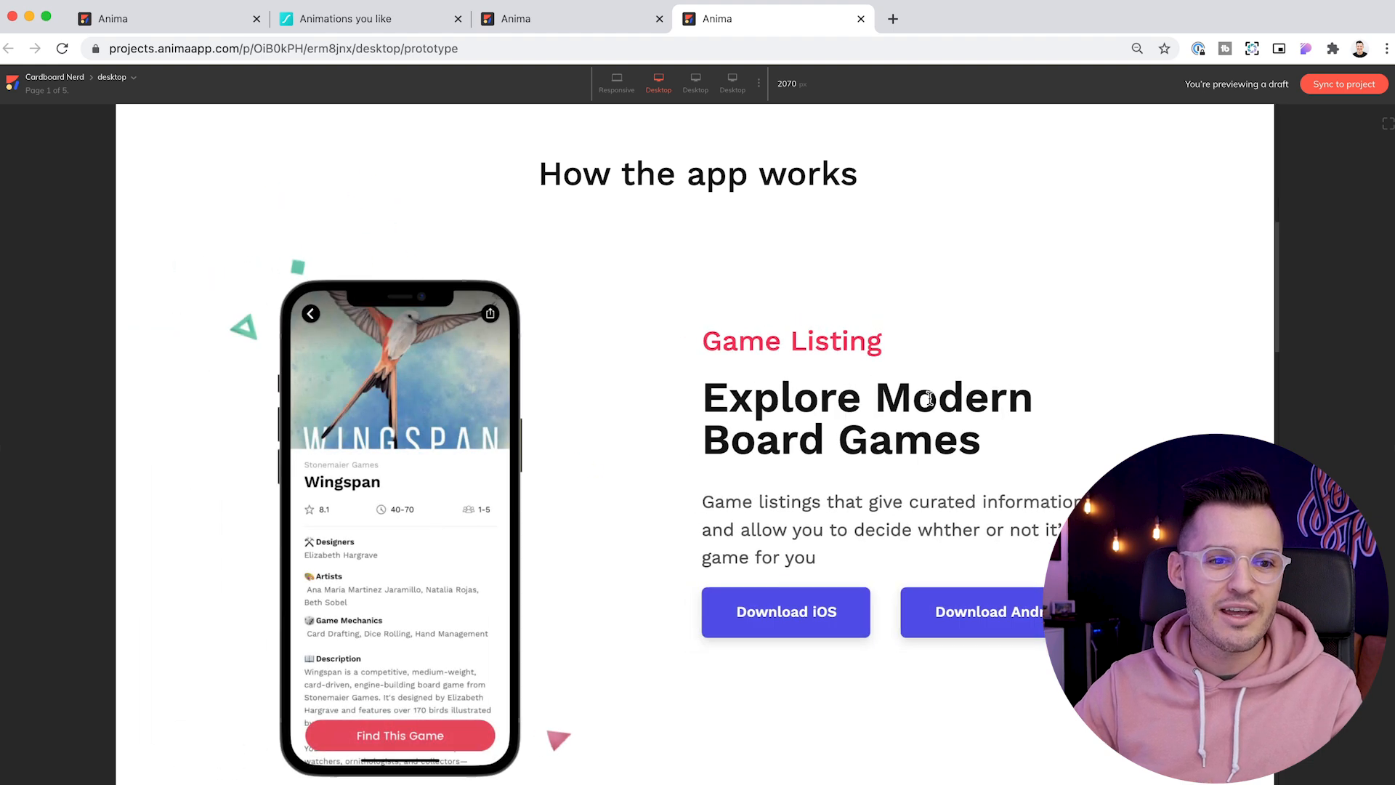
pyautogui.scroll(-2, 968, 389)
pyautogui.scroll(1, 967, 389)
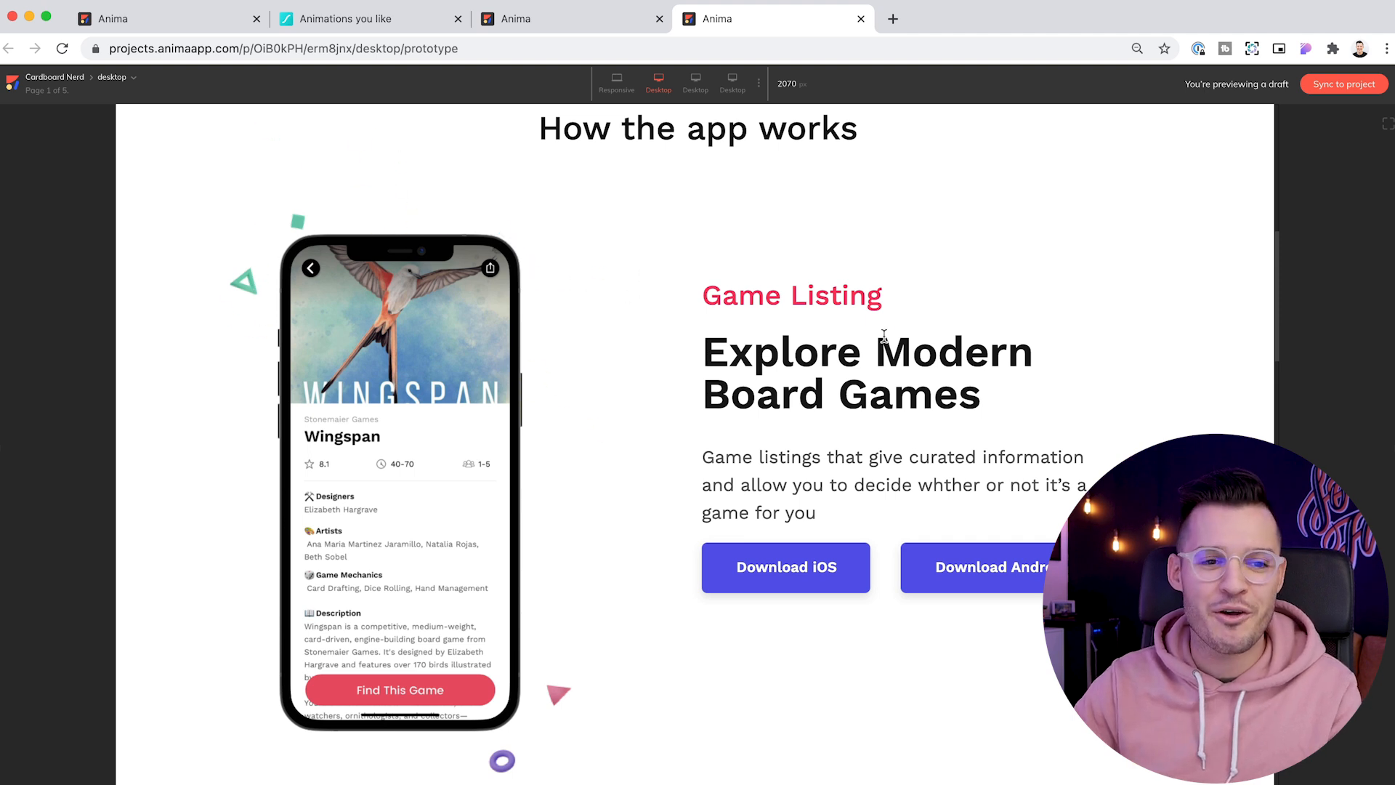
pyautogui.scroll(10, 891, 338)
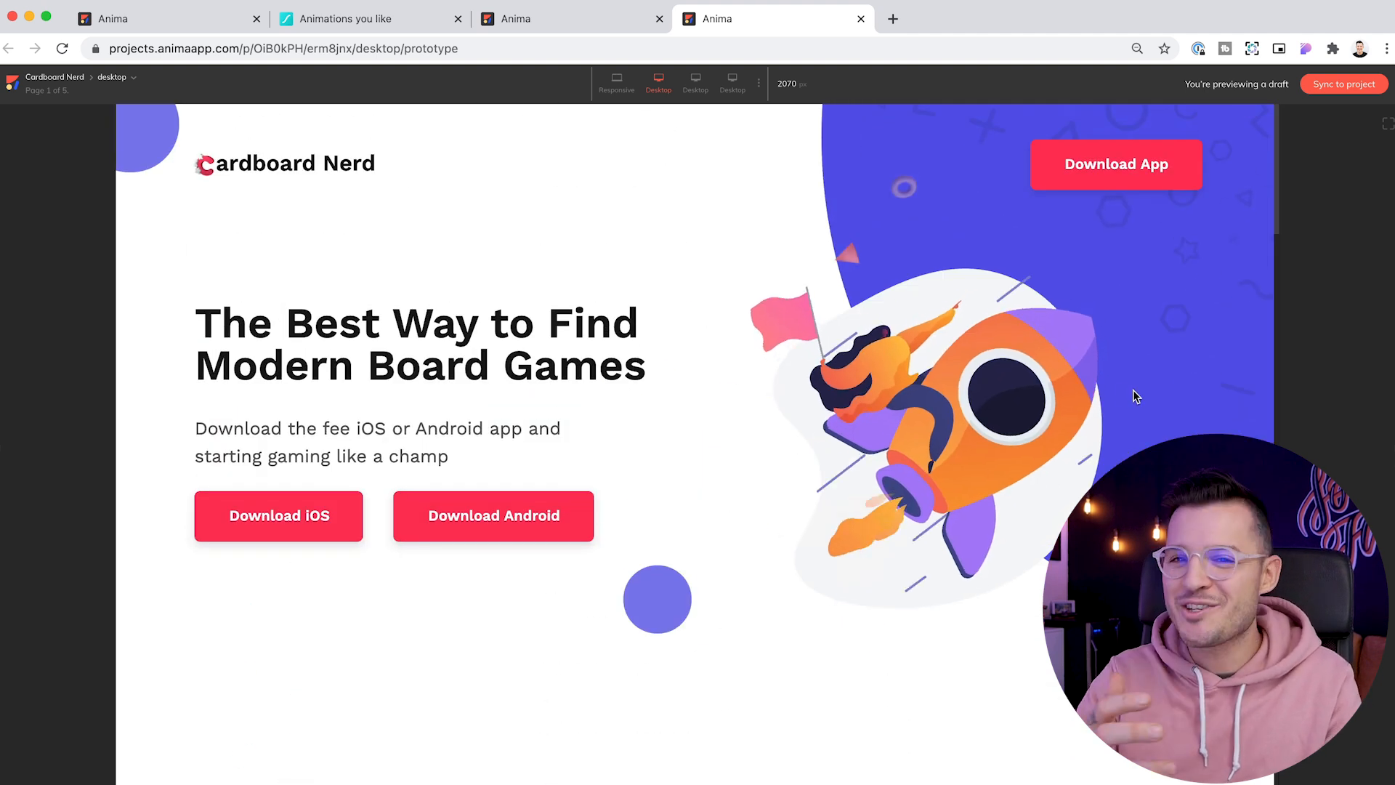